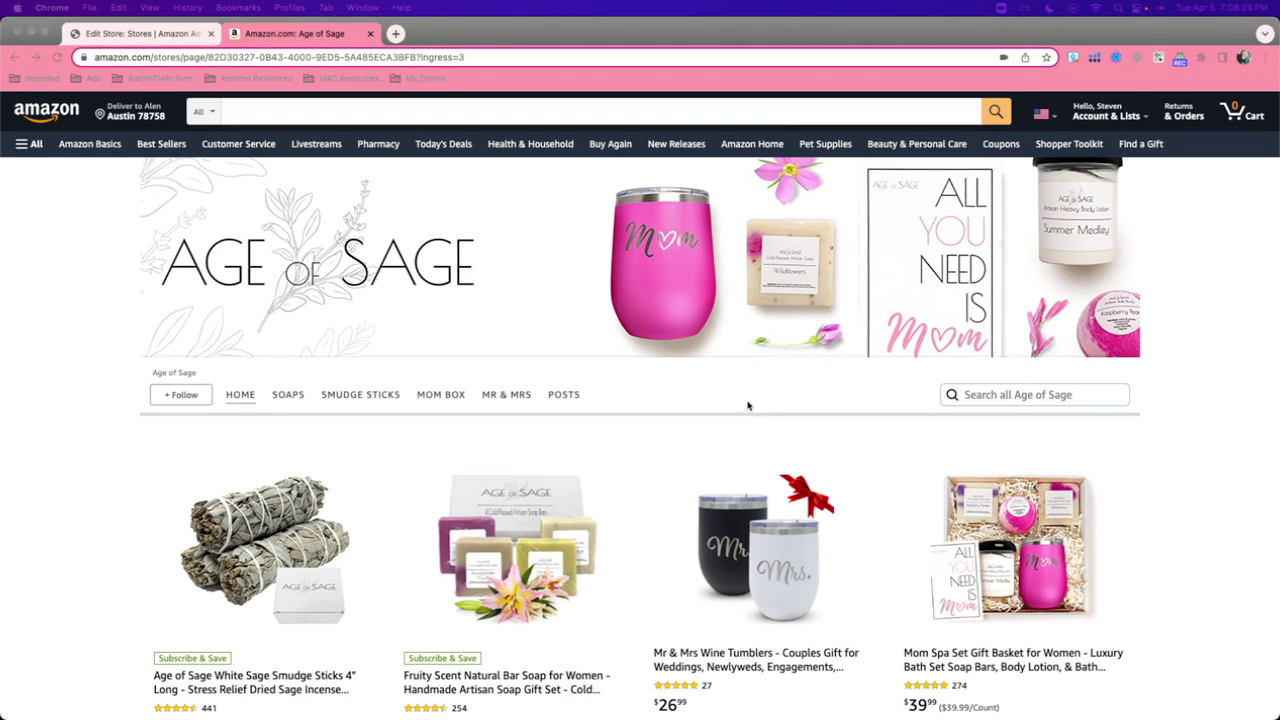
- Scroll through the live Age of Sage storefront home page
scroll(748, 405, down, 1)
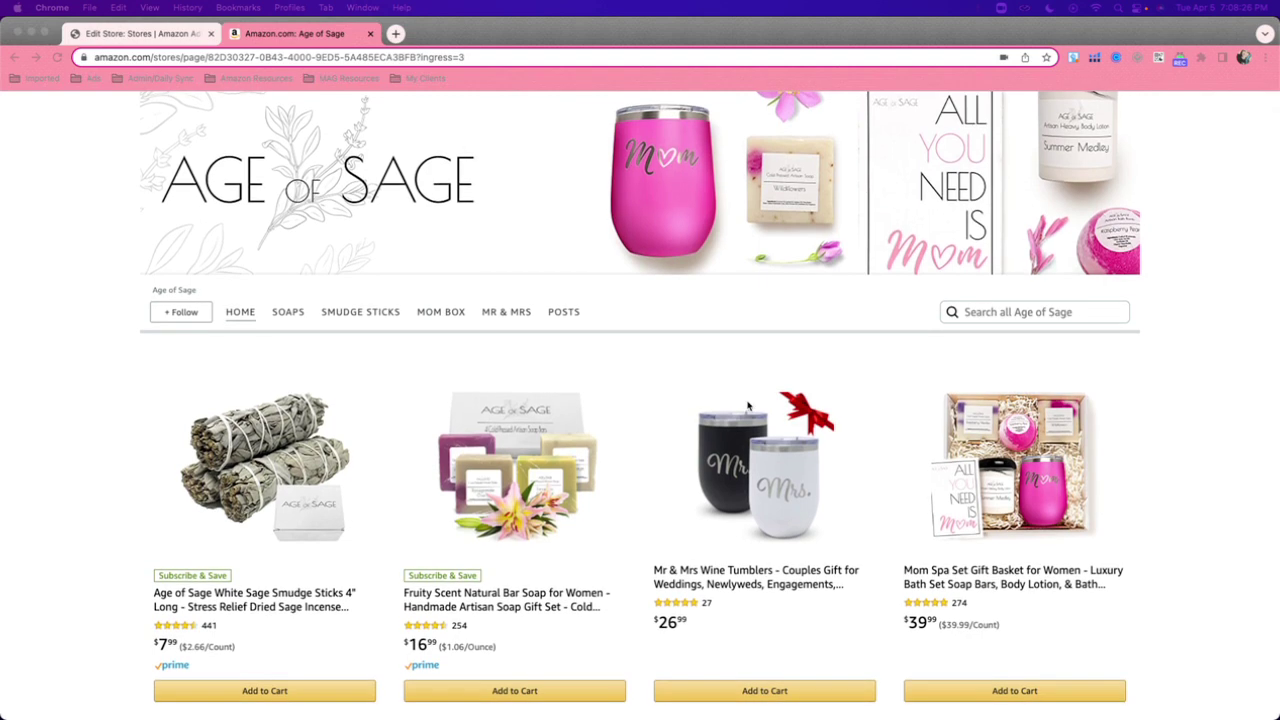
scroll(690, 424, down, 2)
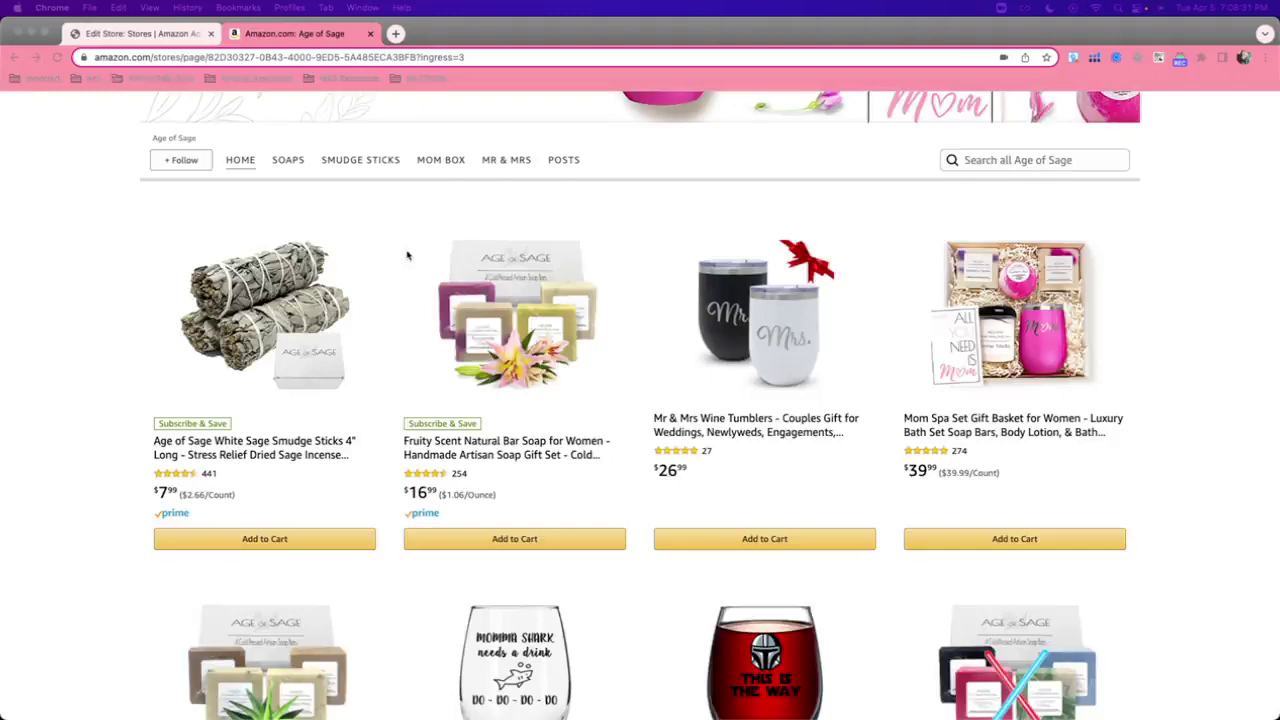
scroll(407, 256, up, 3)
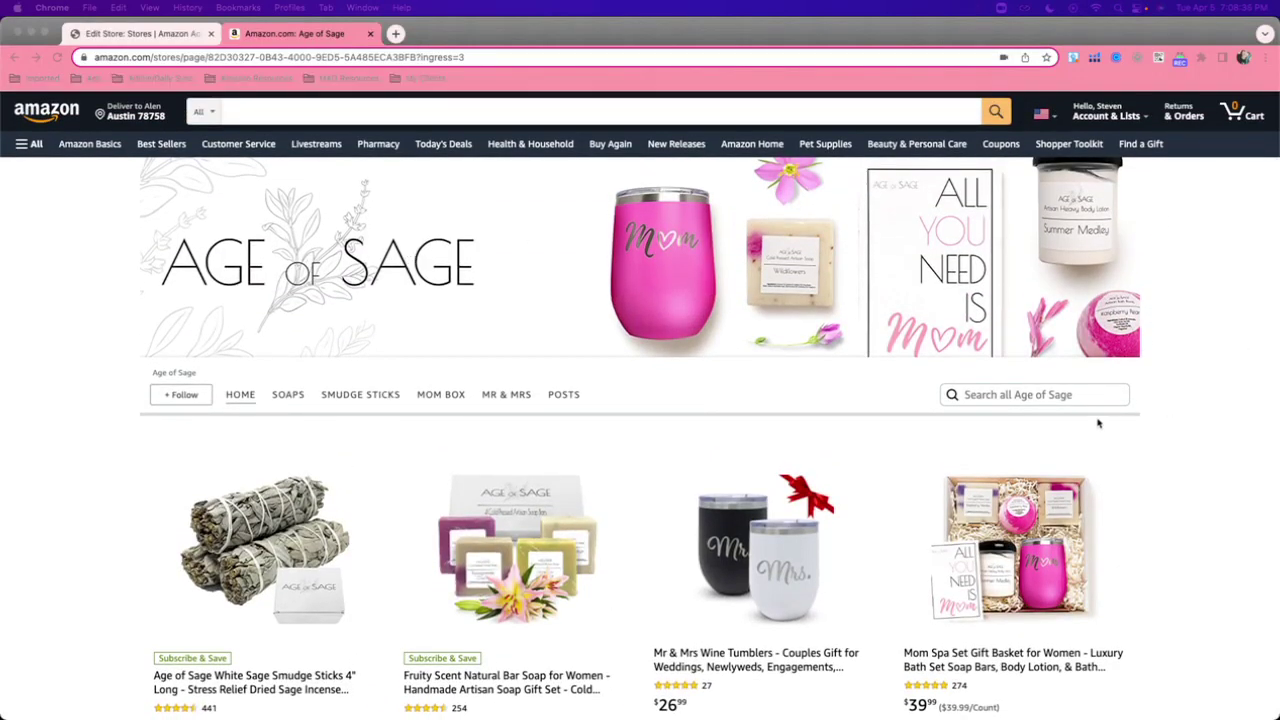
click(1040, 398)
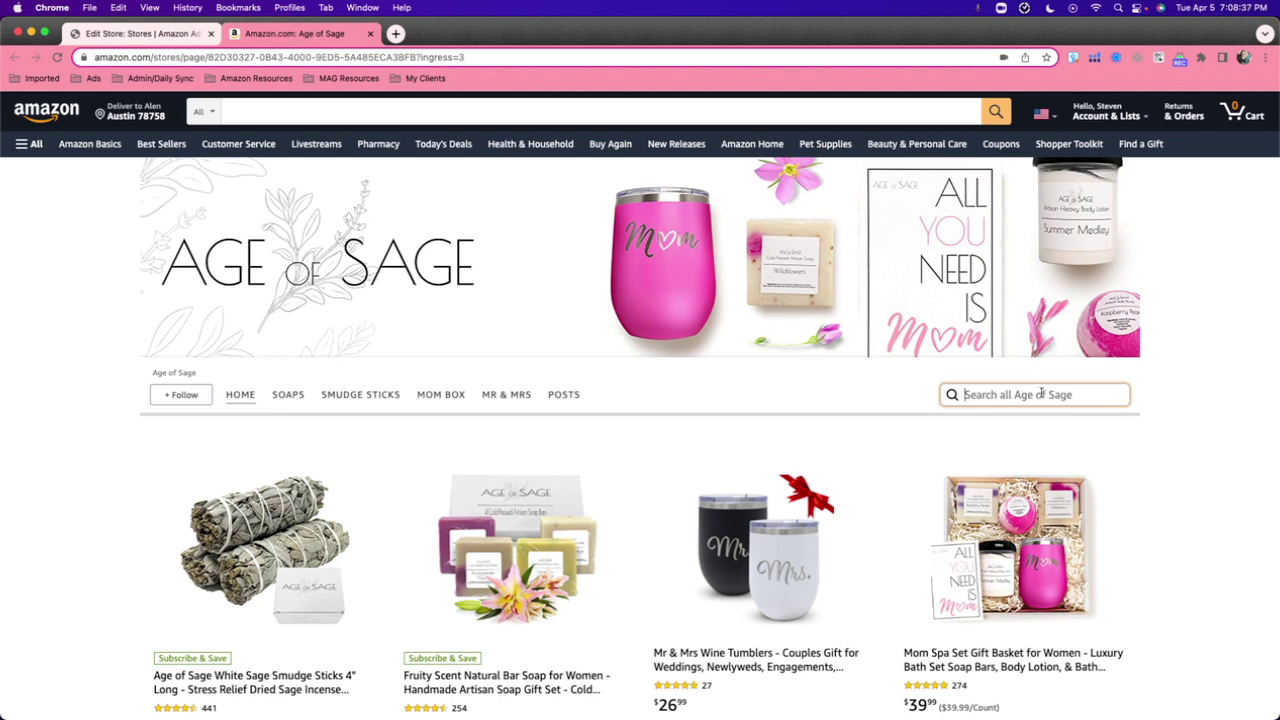
- Browse the store's POSTS feed, then go back to HOME and the store editor tab
click(566, 397)
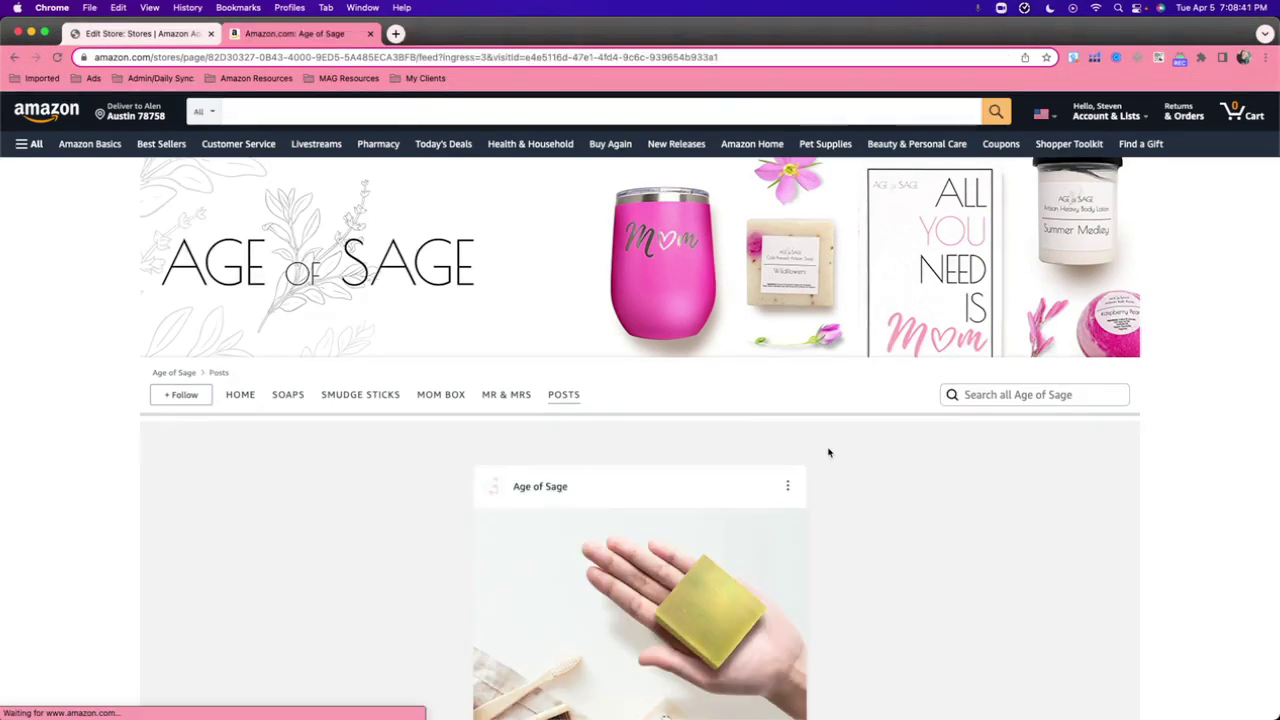
scroll(850, 455, down, 3)
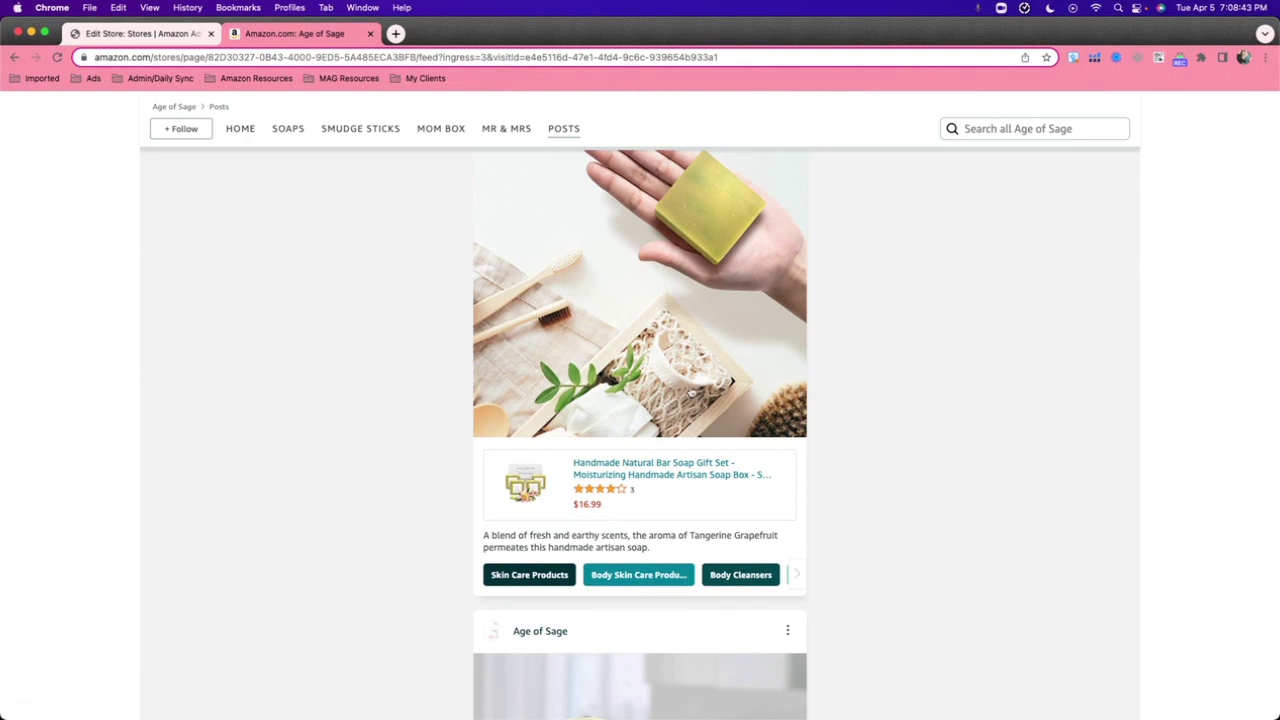
scroll(926, 451, down, 2)
scroll(923, 457, up, 10)
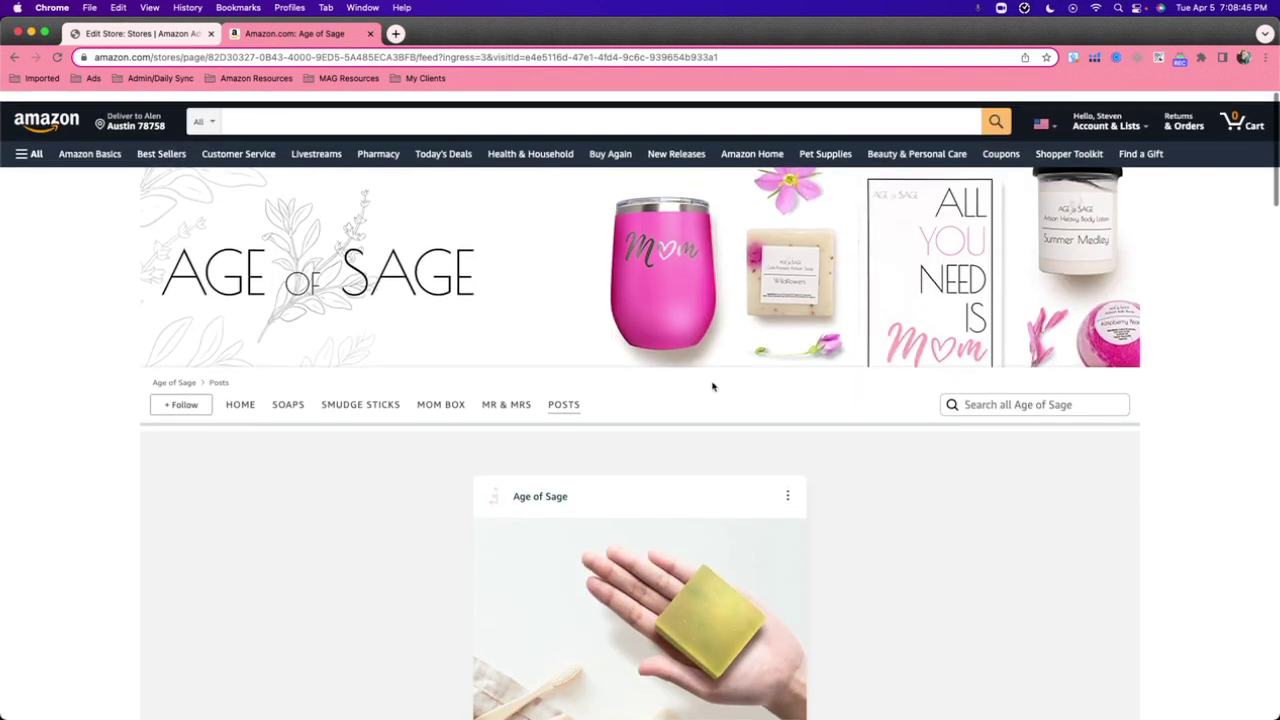
click(241, 400)
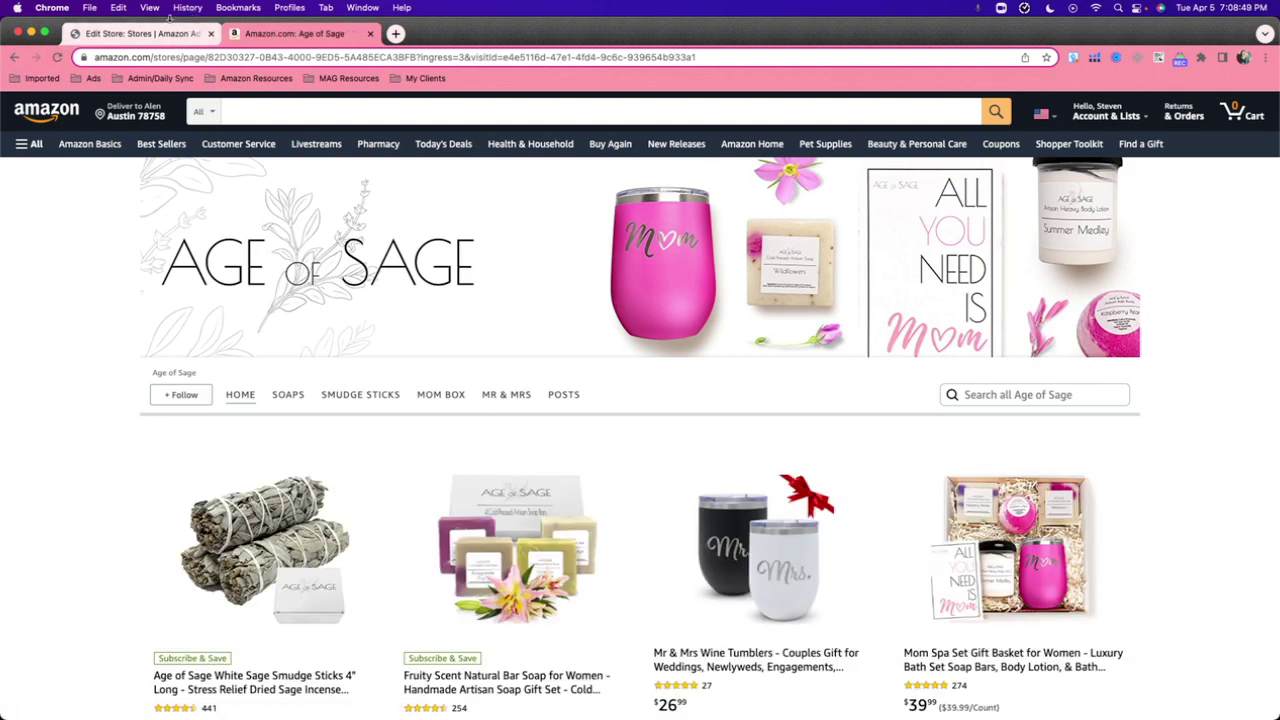
click(163, 33)
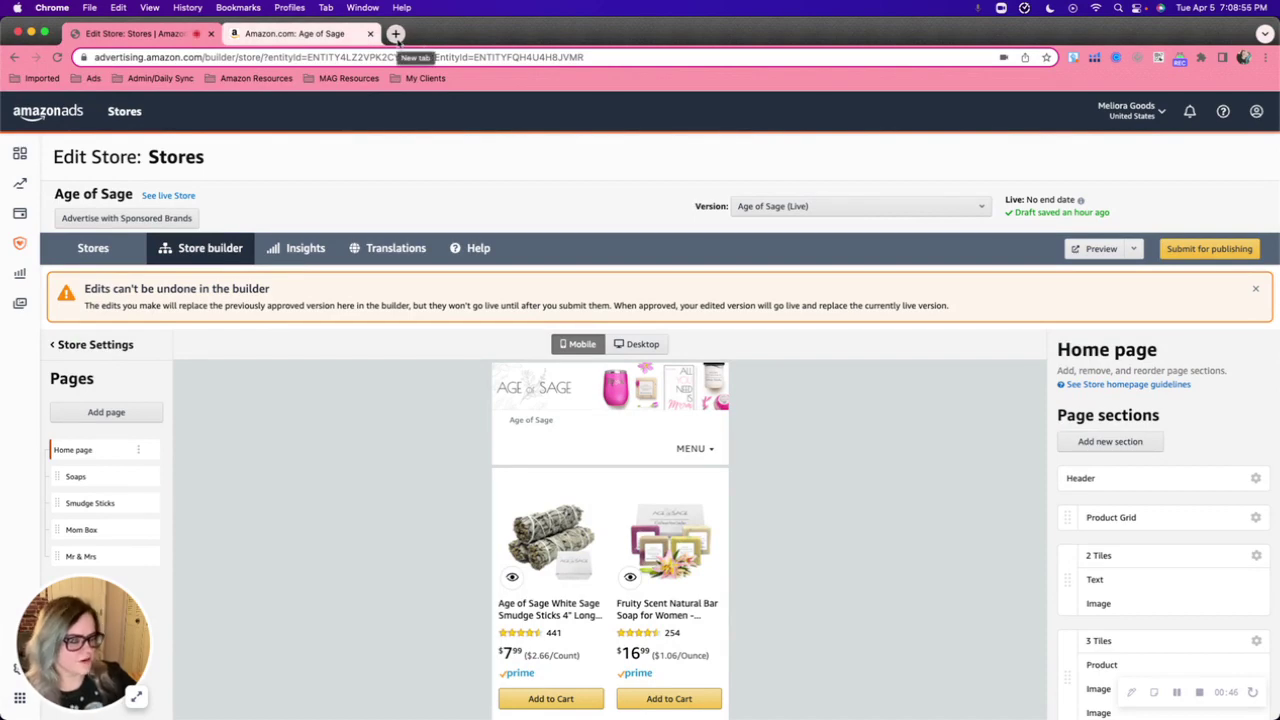
- In a new tab, go to Seller Central and edit Age of Sage from Manage Stores
click(395, 34)
text(sell)
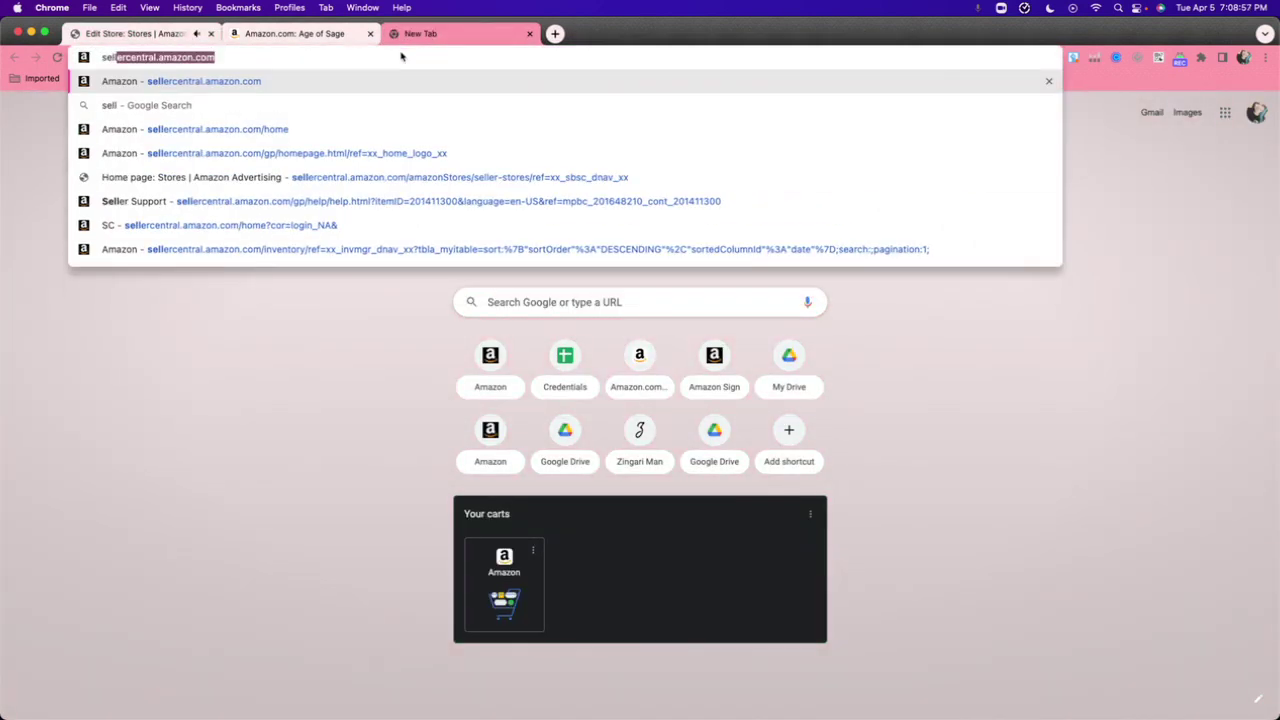
key(Return)
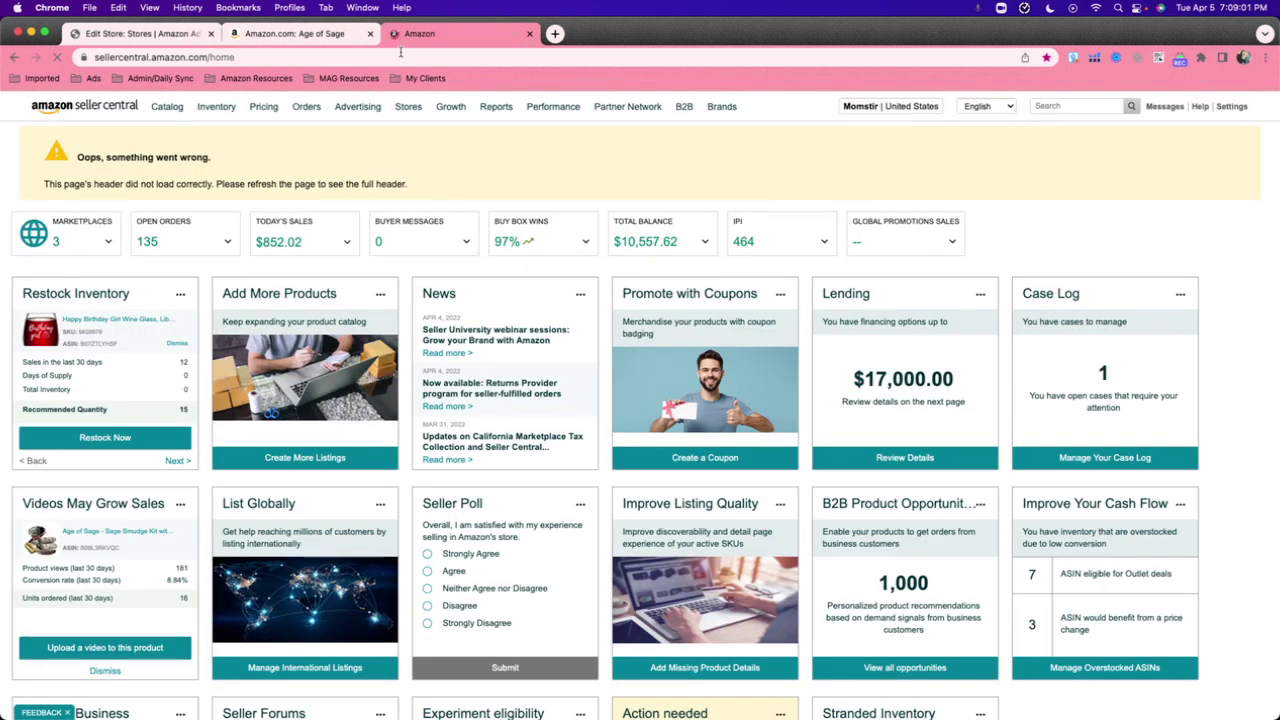
mouse_move(408, 106)
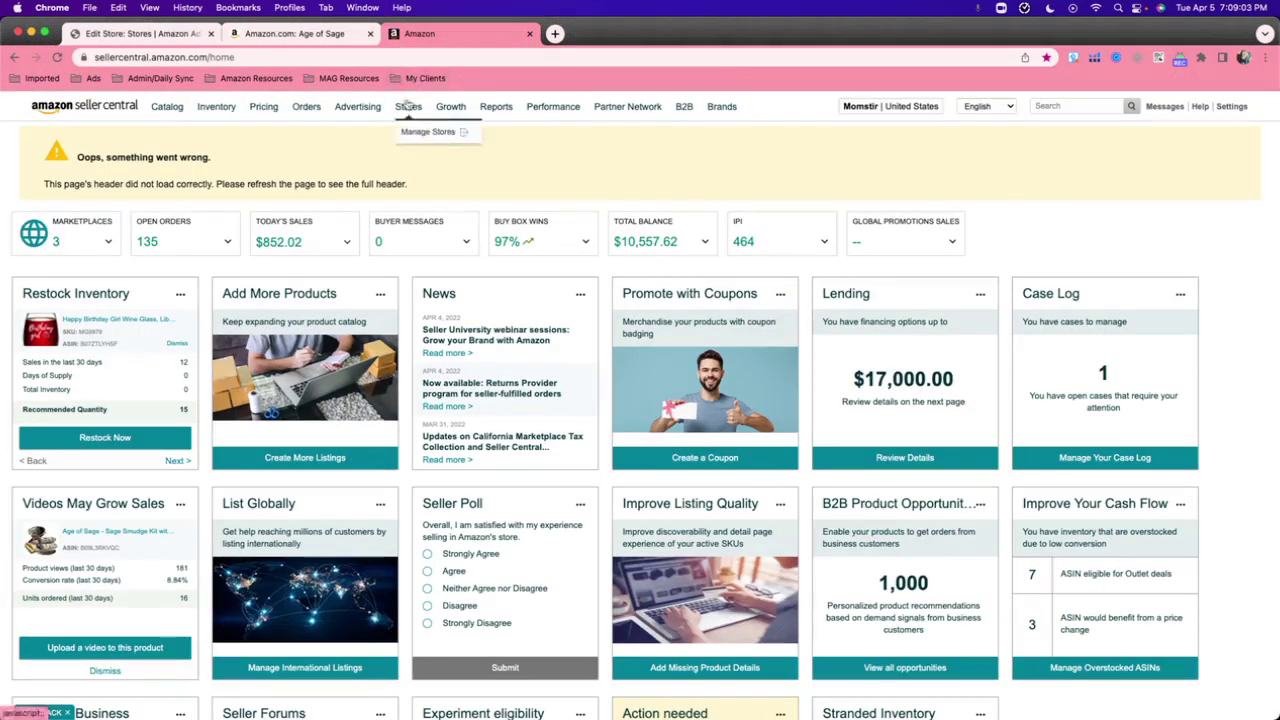
click(418, 138)
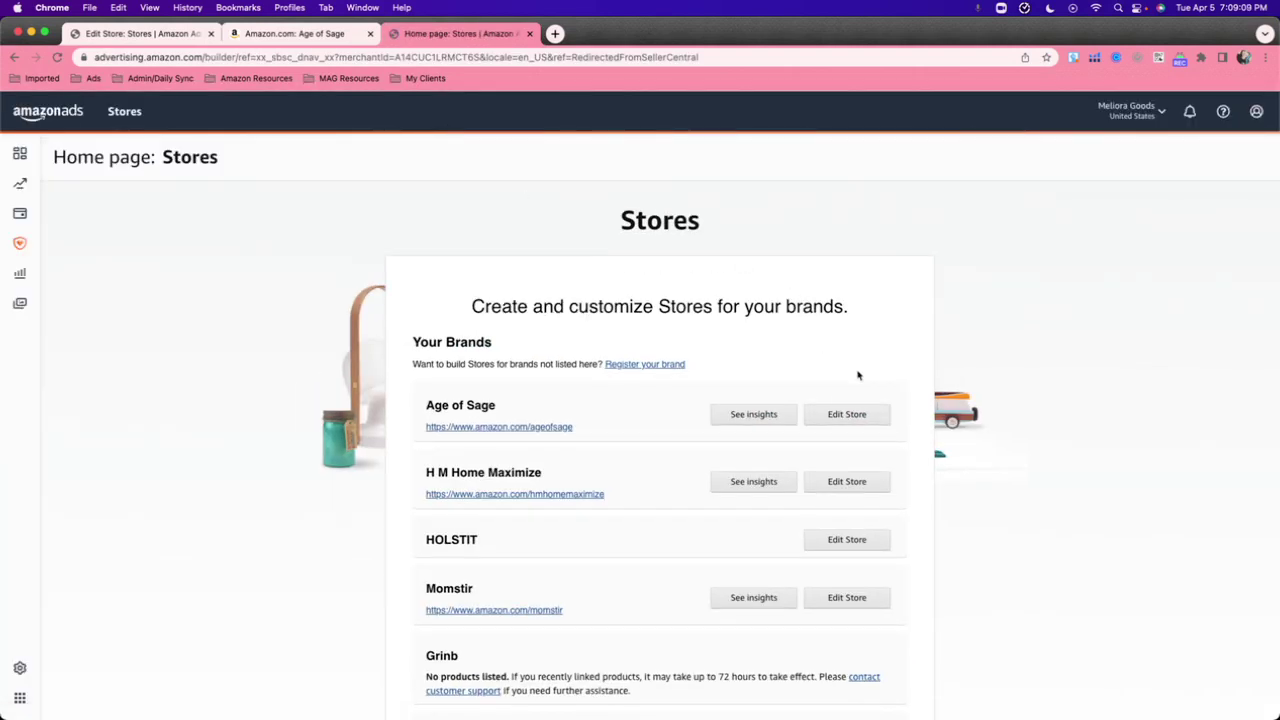
click(843, 414)
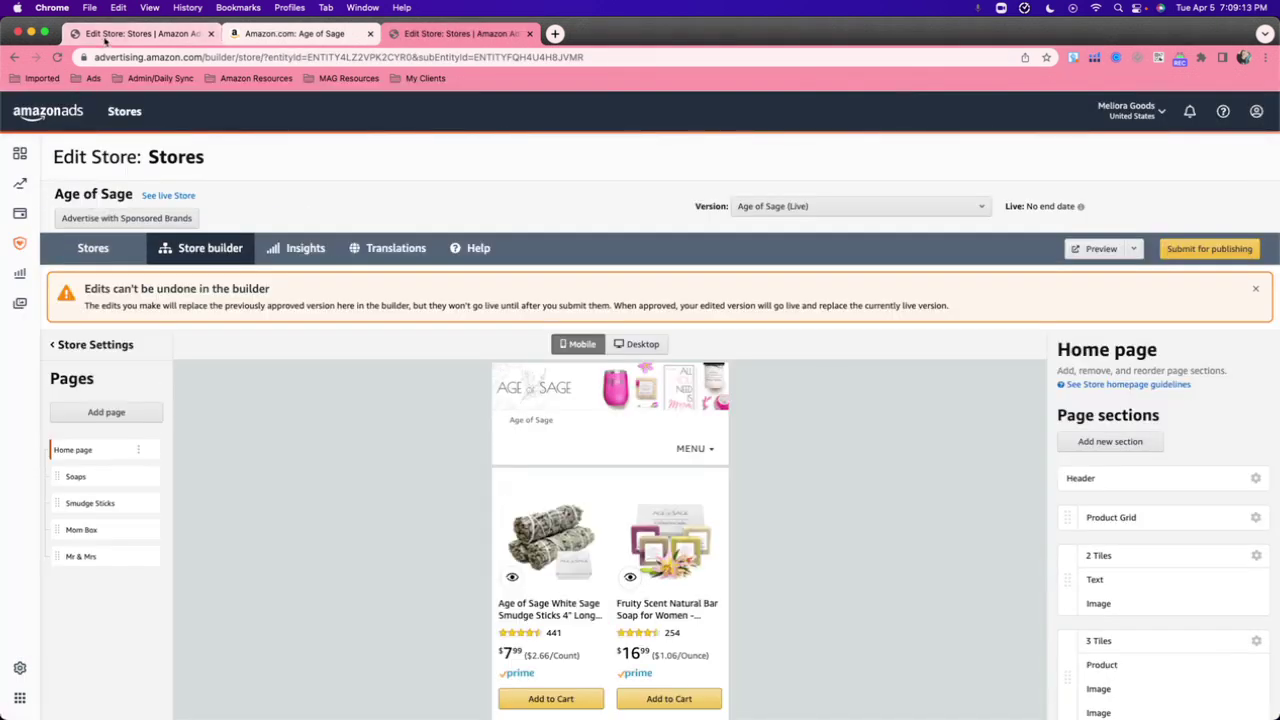
scroll(866, 463, down, 2)
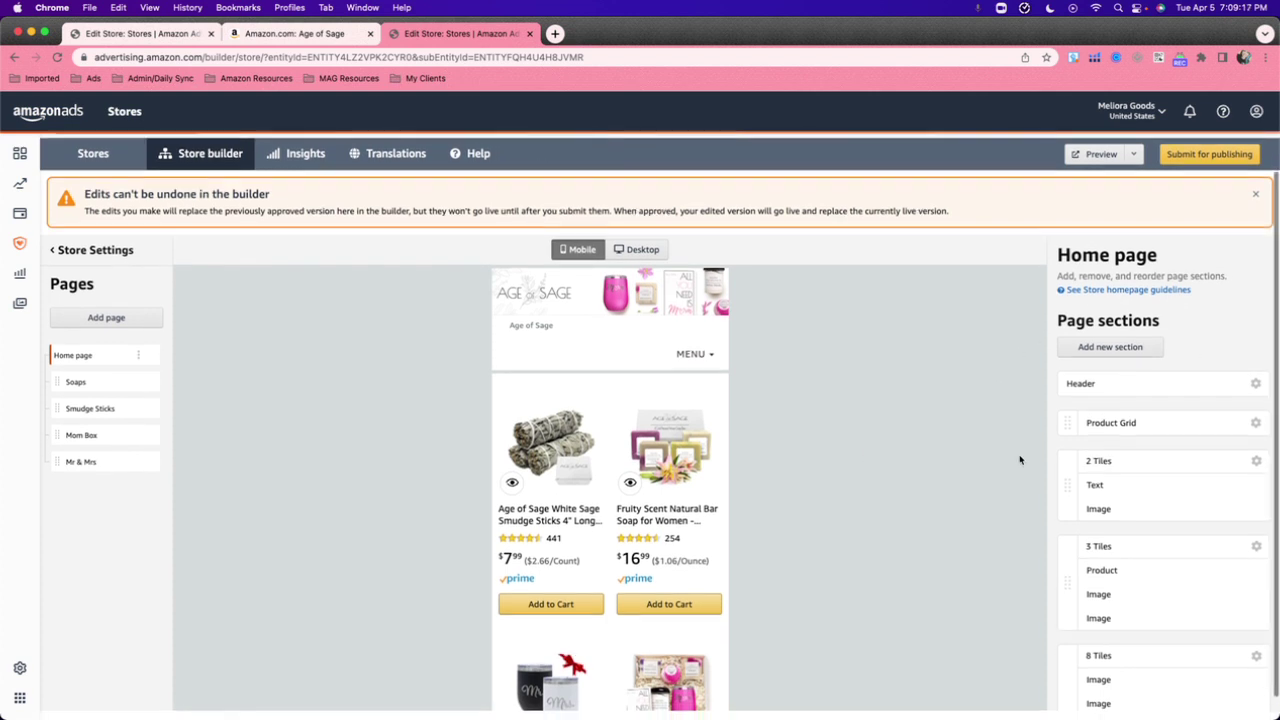
scroll(545, 340, up, 2)
scroll(135, 468, down, 2)
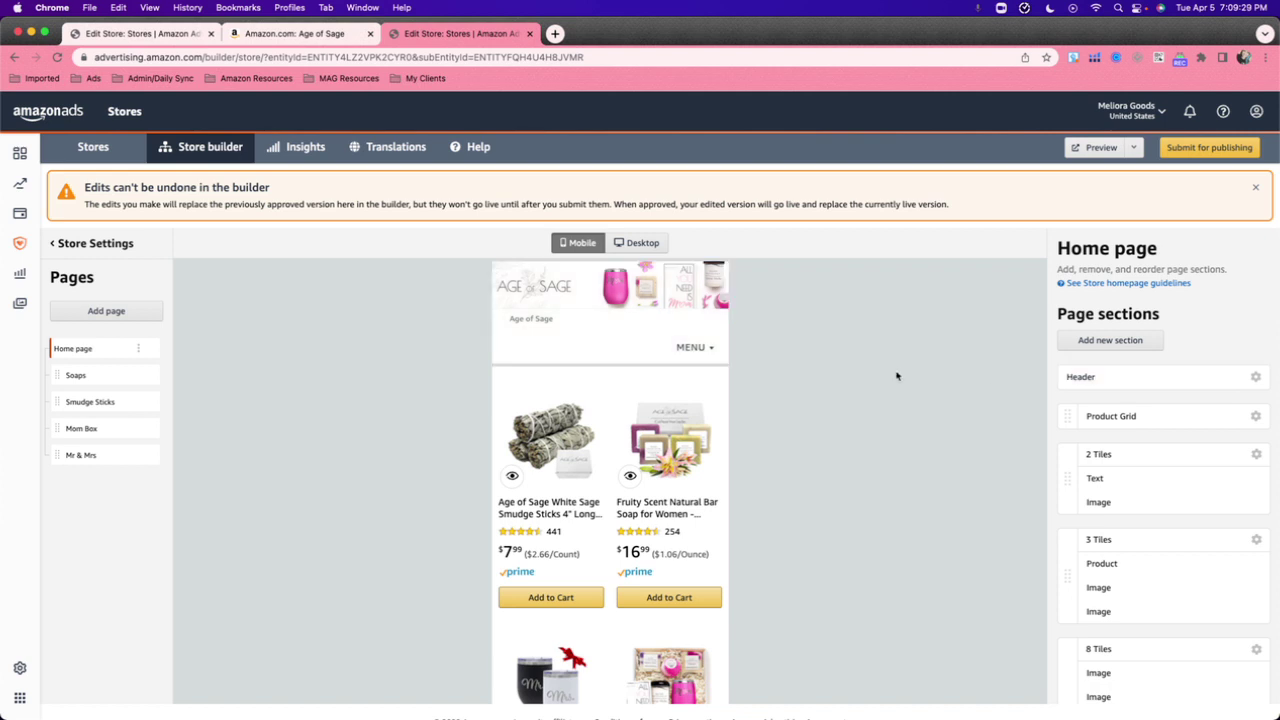
click(1255, 378)
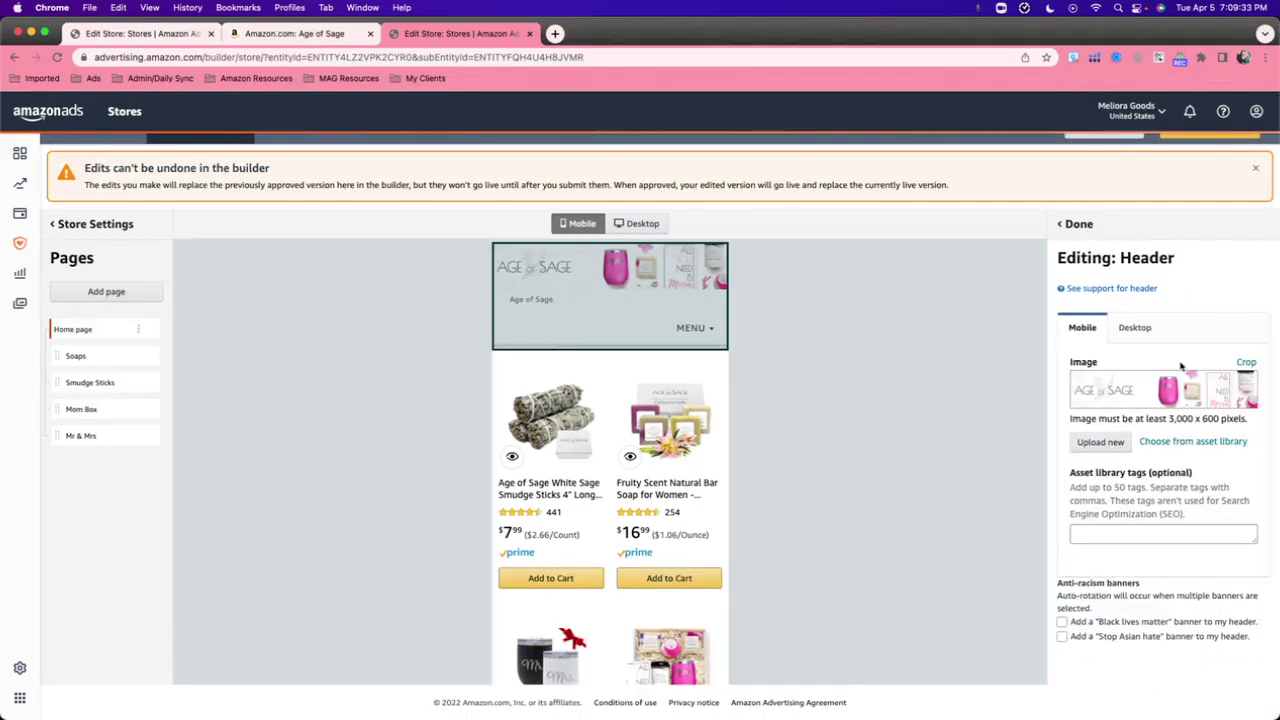
scroll(1195, 441, down, 3)
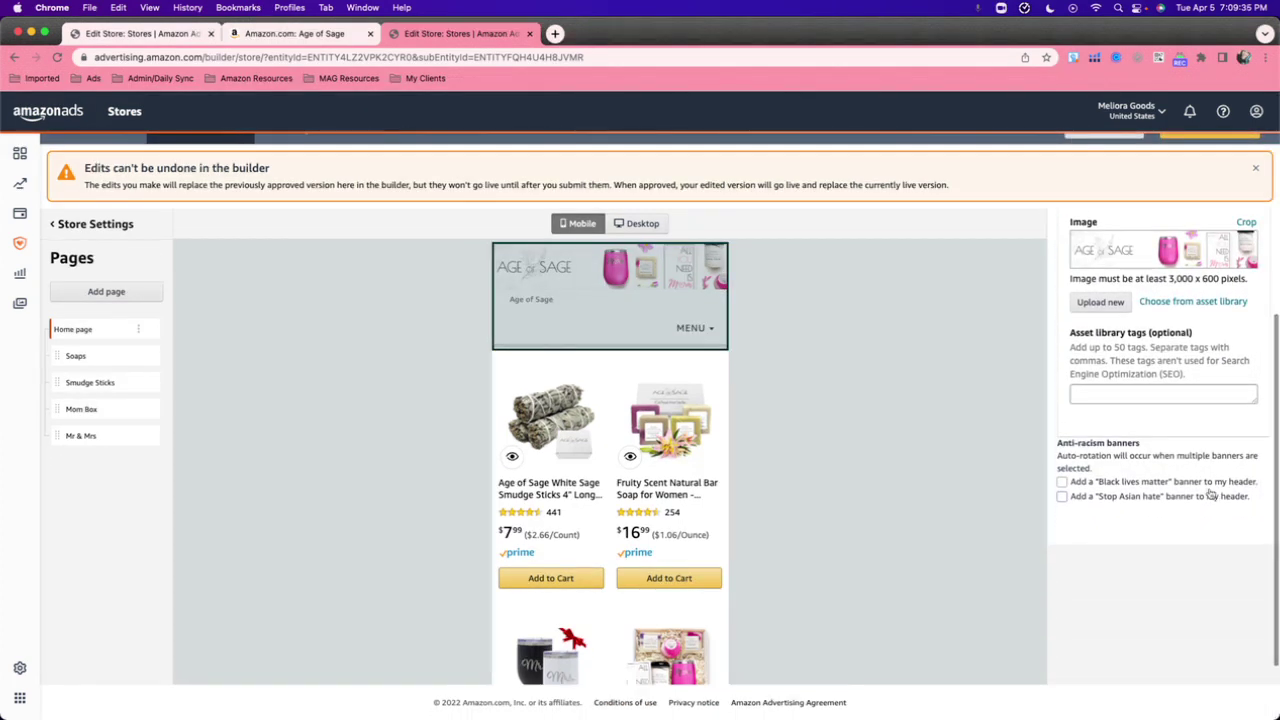
scroll(1150, 400, up, 3)
scroll(1095, 420, down, 3)
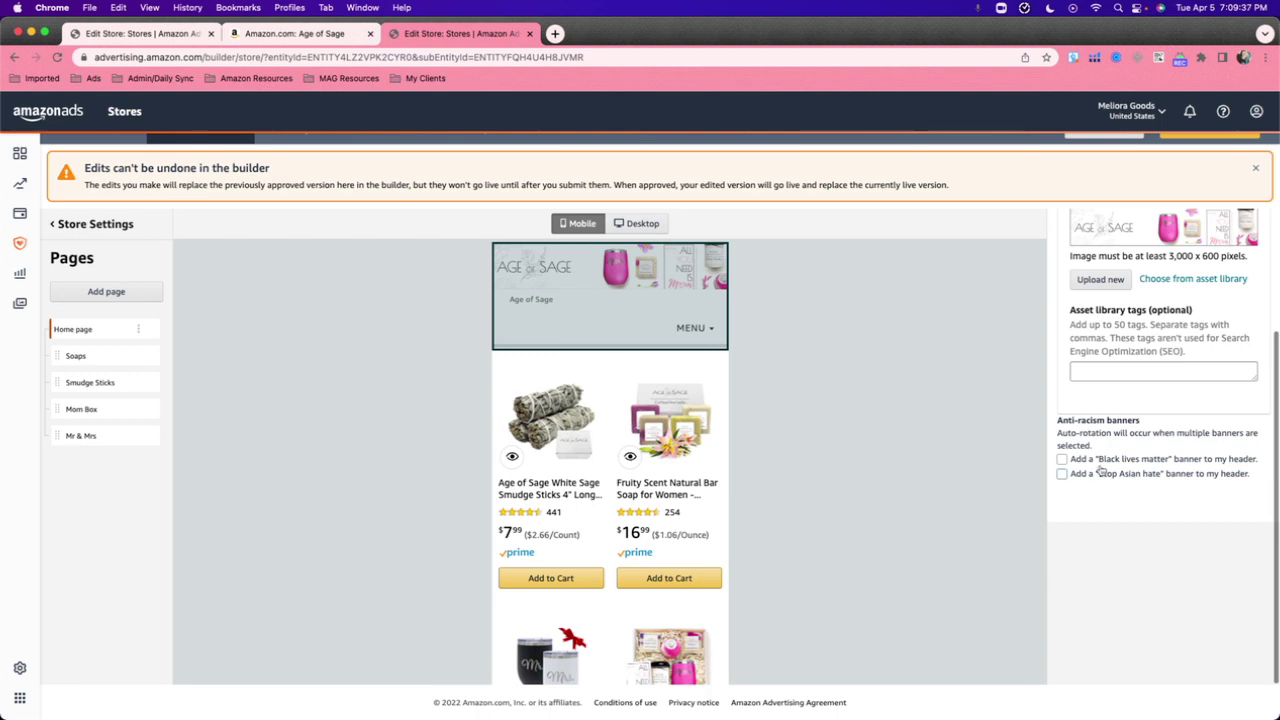
scroll(1100, 478, up, 3)
scroll(1105, 480, up, 3)
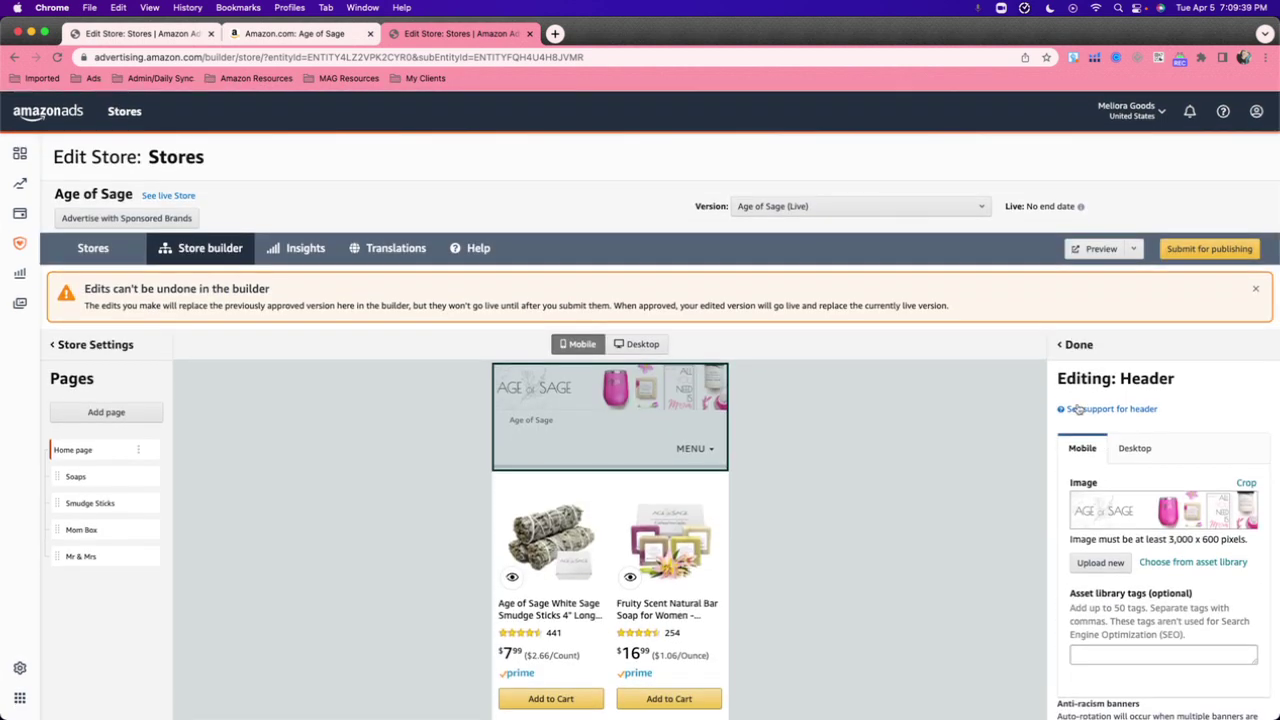
click(1072, 345)
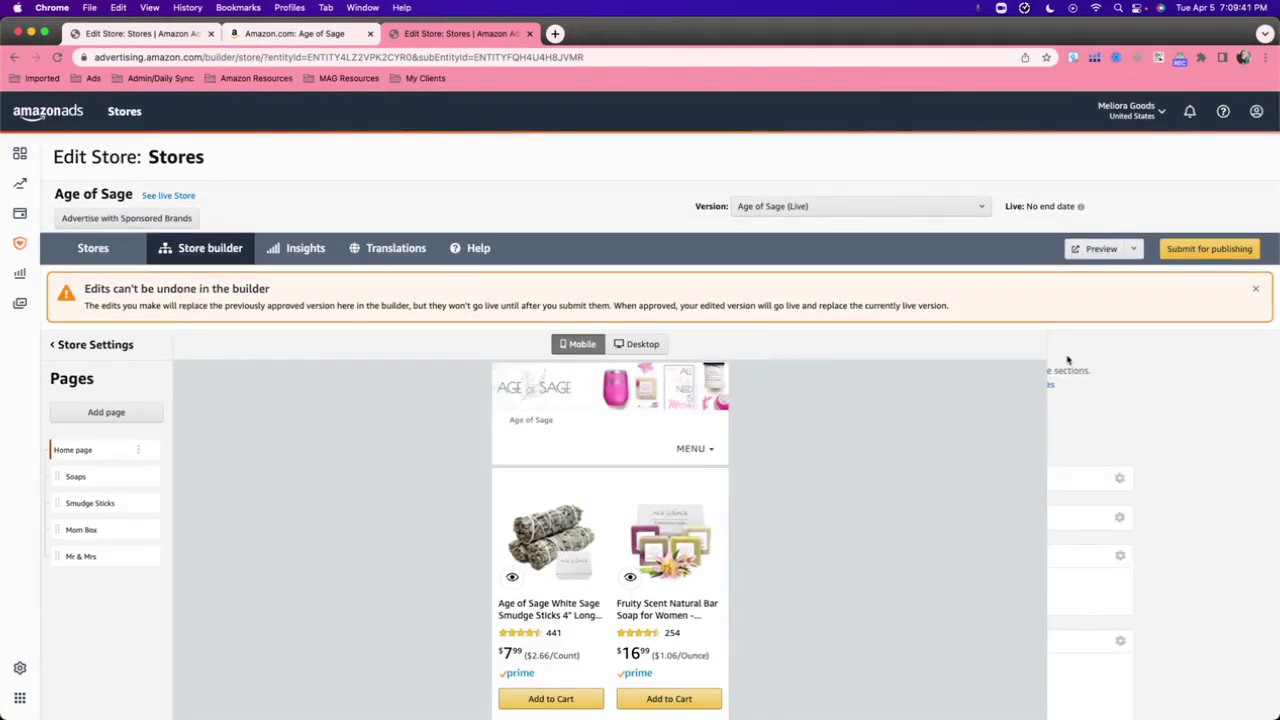
scroll(1177, 483, down, 2)
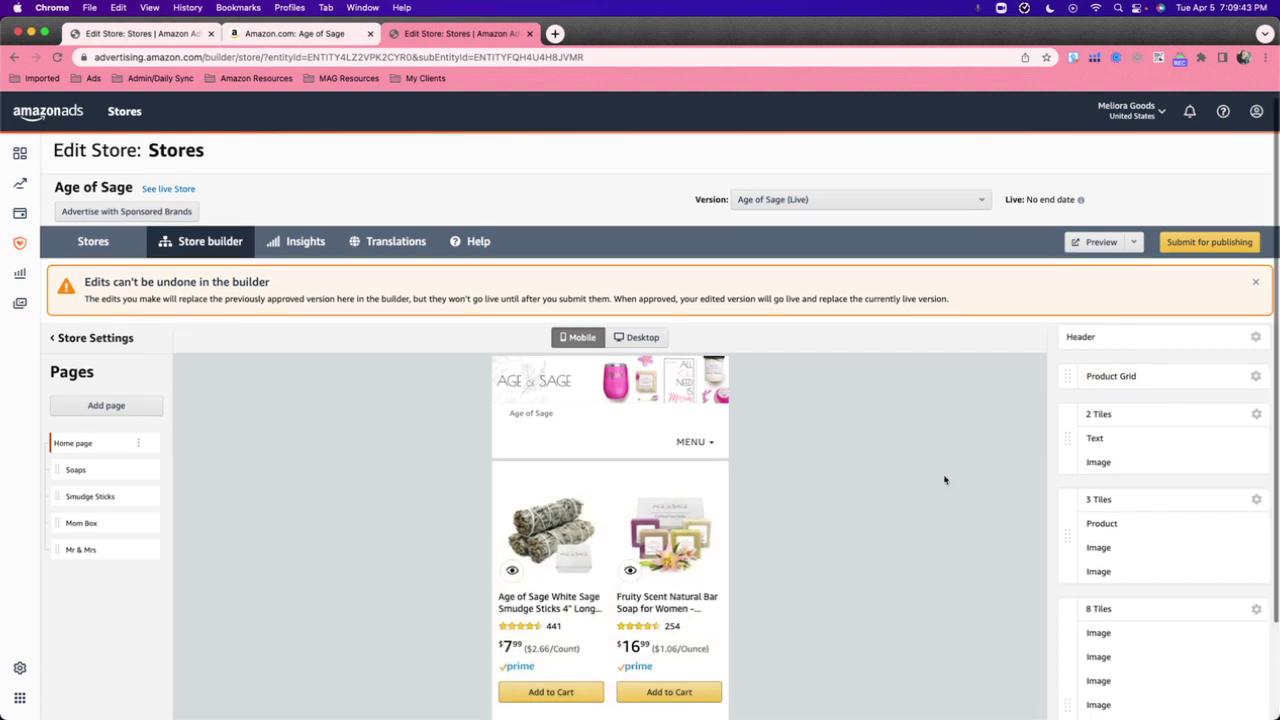
scroll(946, 477, down, 3)
scroll(705, 510, down, 5)
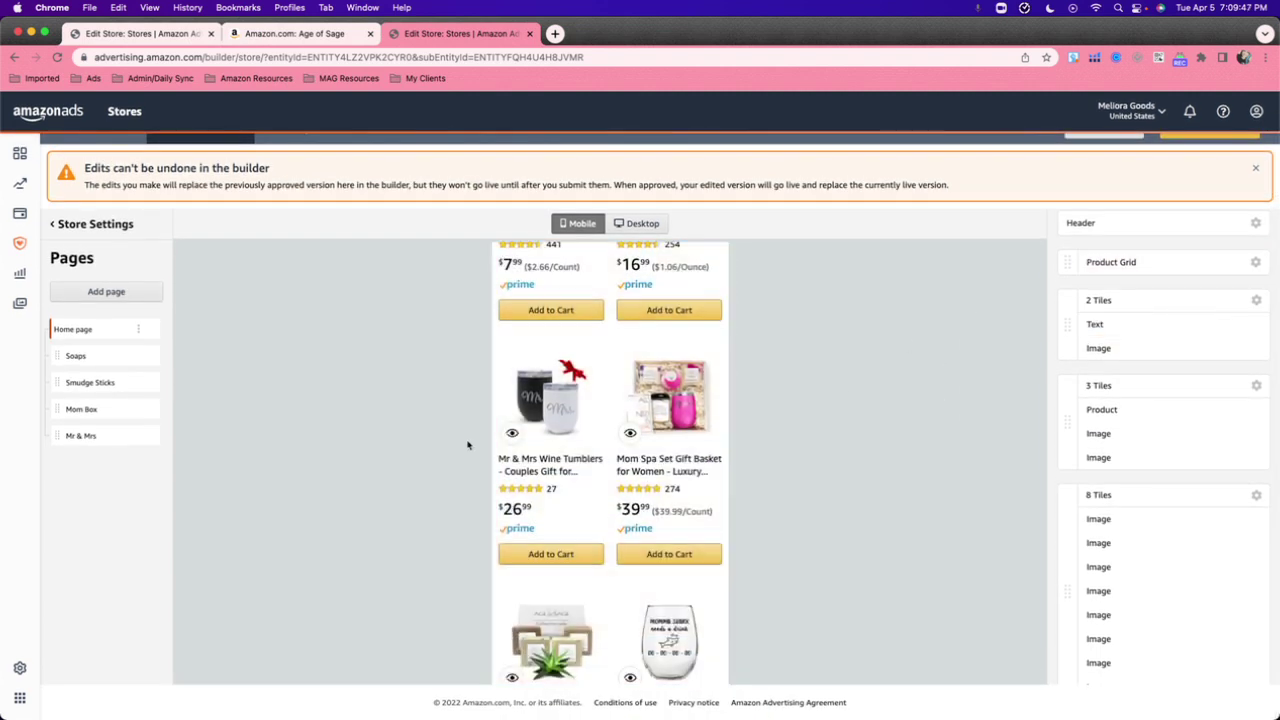
scroll(643, 449, down, 3)
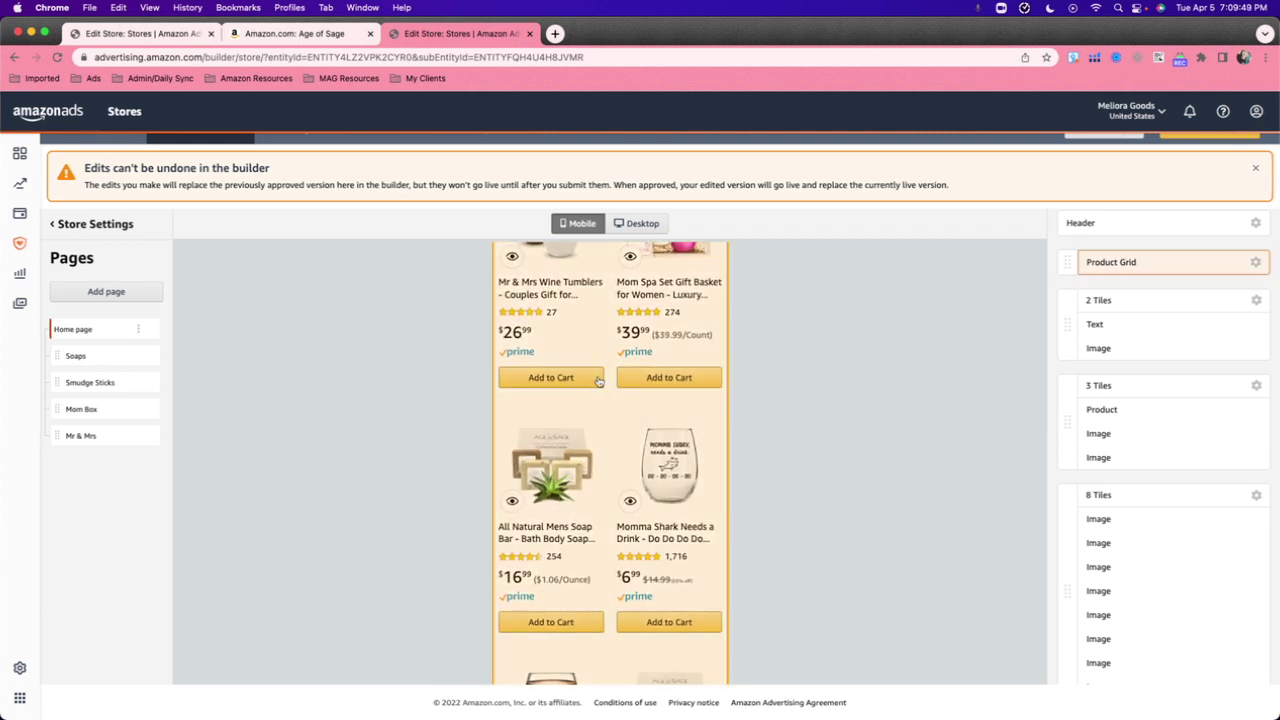
click(1255, 262)
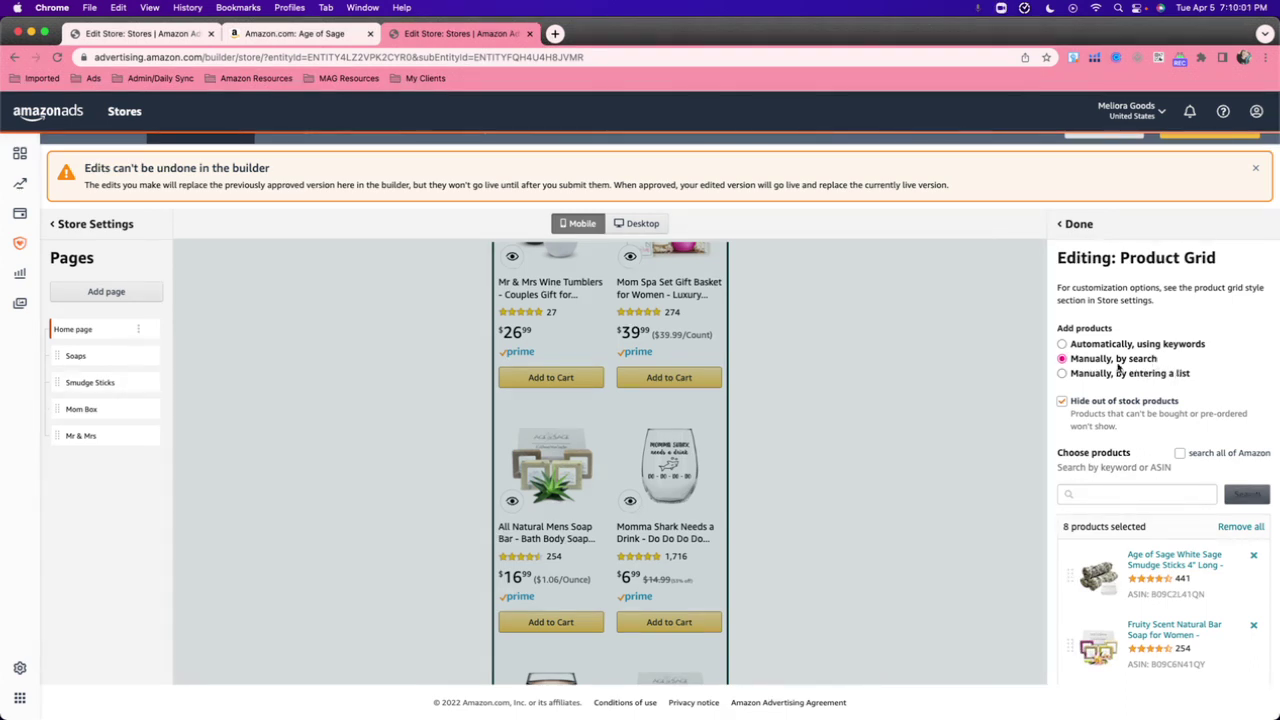
- Review the Product Grid's Add products options, including 'Manually, by search', then close the settings
drag(1058, 328, 1110, 330)
click(1127, 337)
drag(1176, 360, 1071, 360)
click(1116, 390)
scroll(1260, 368, down, 2)
scroll(1110, 310, up, 2)
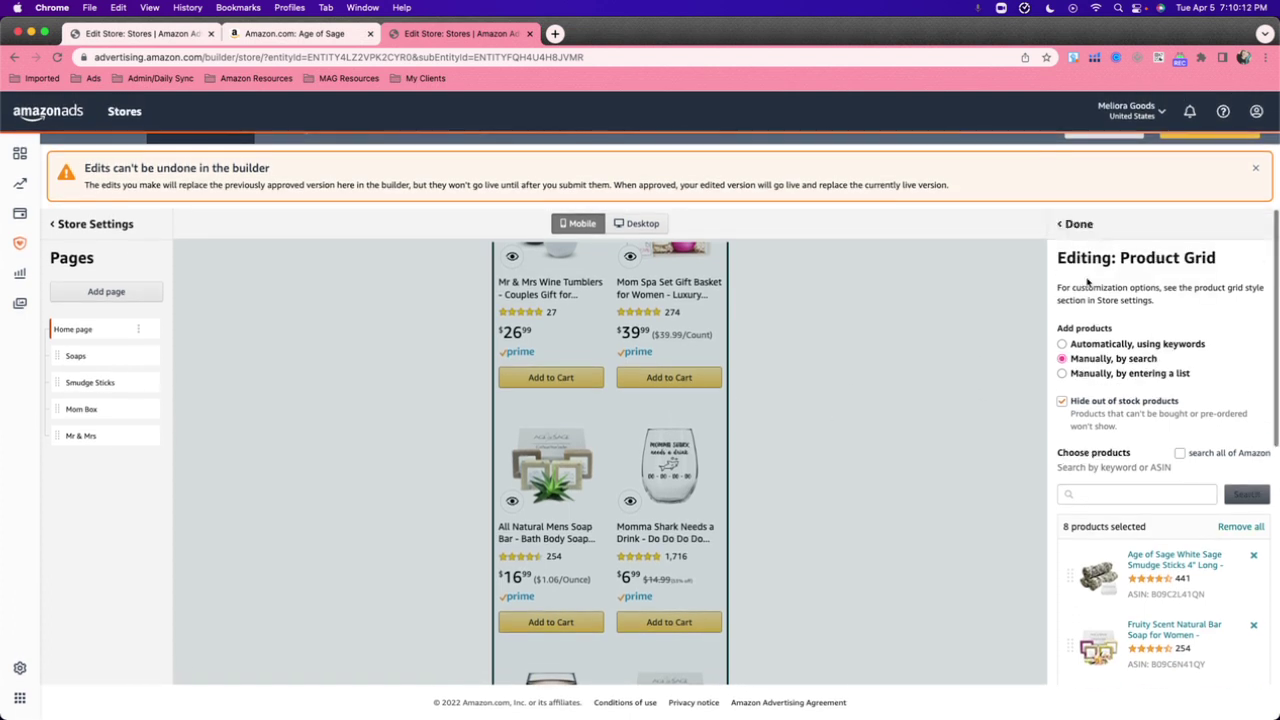
click(1068, 224)
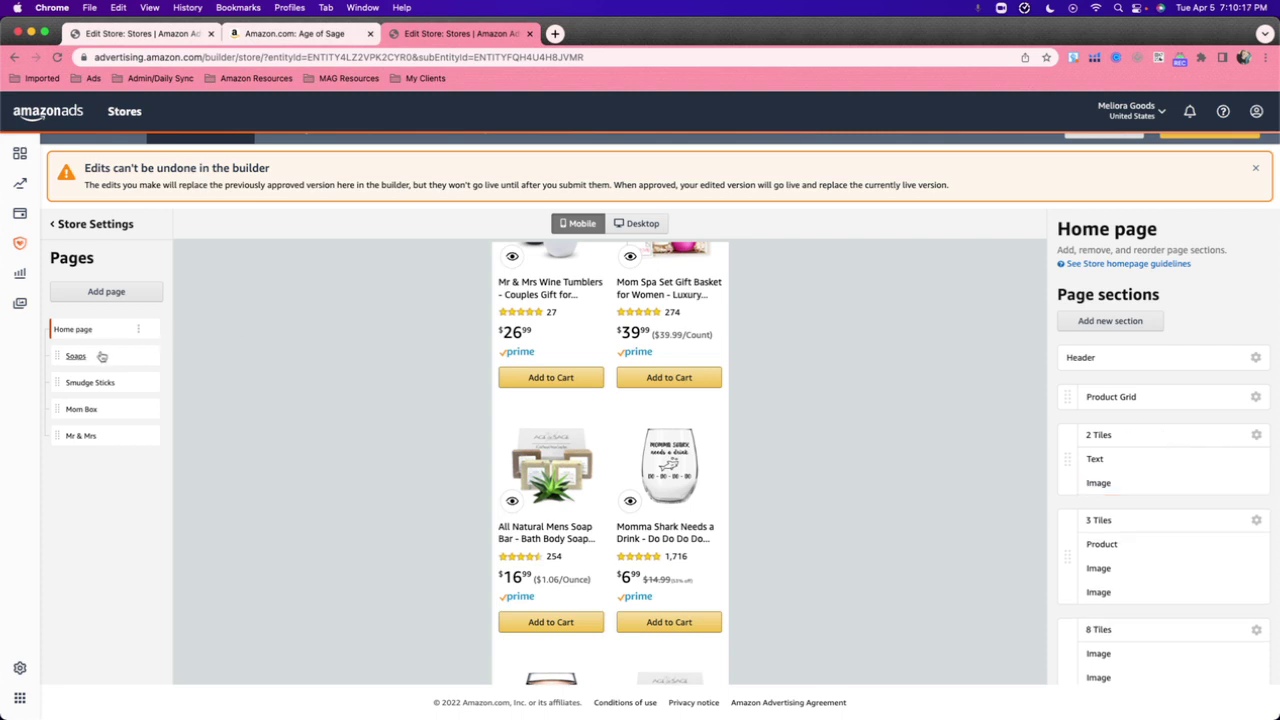
- Switch between the live Age of Sage storefront tab and the store builder tab twice
scroll(589, 355, up, 5)
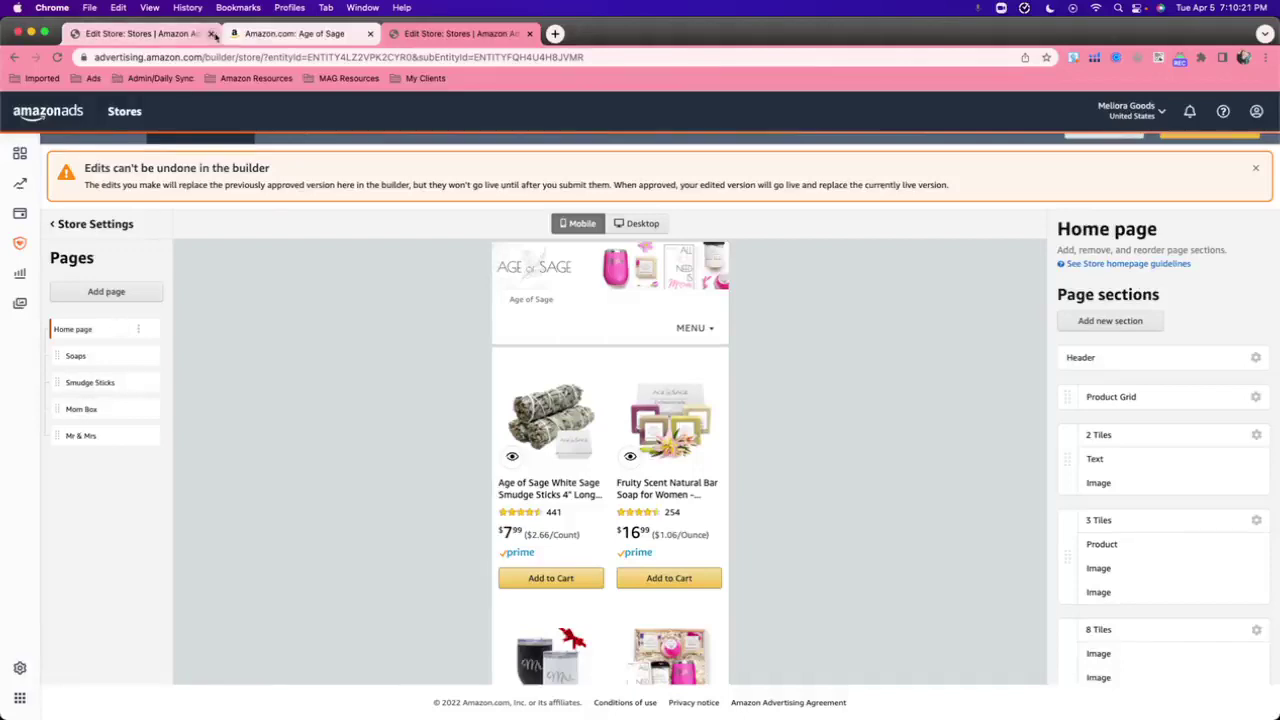
click(245, 36)
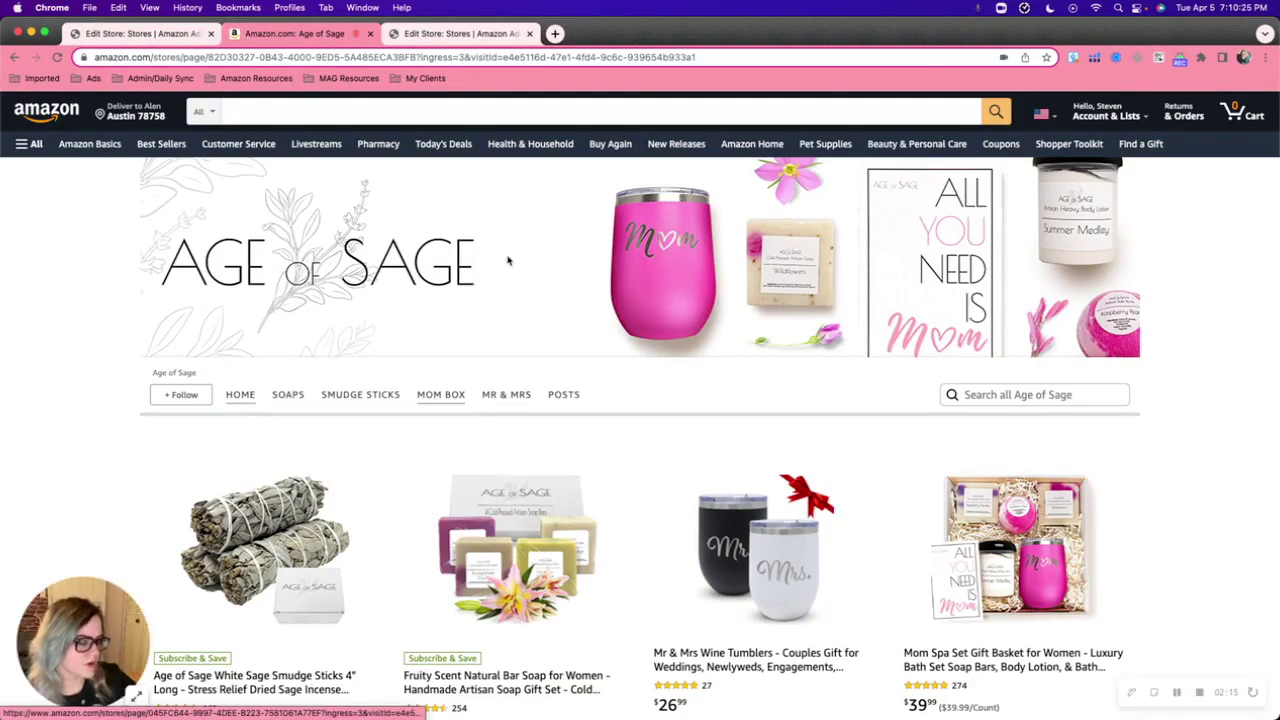
click(460, 34)
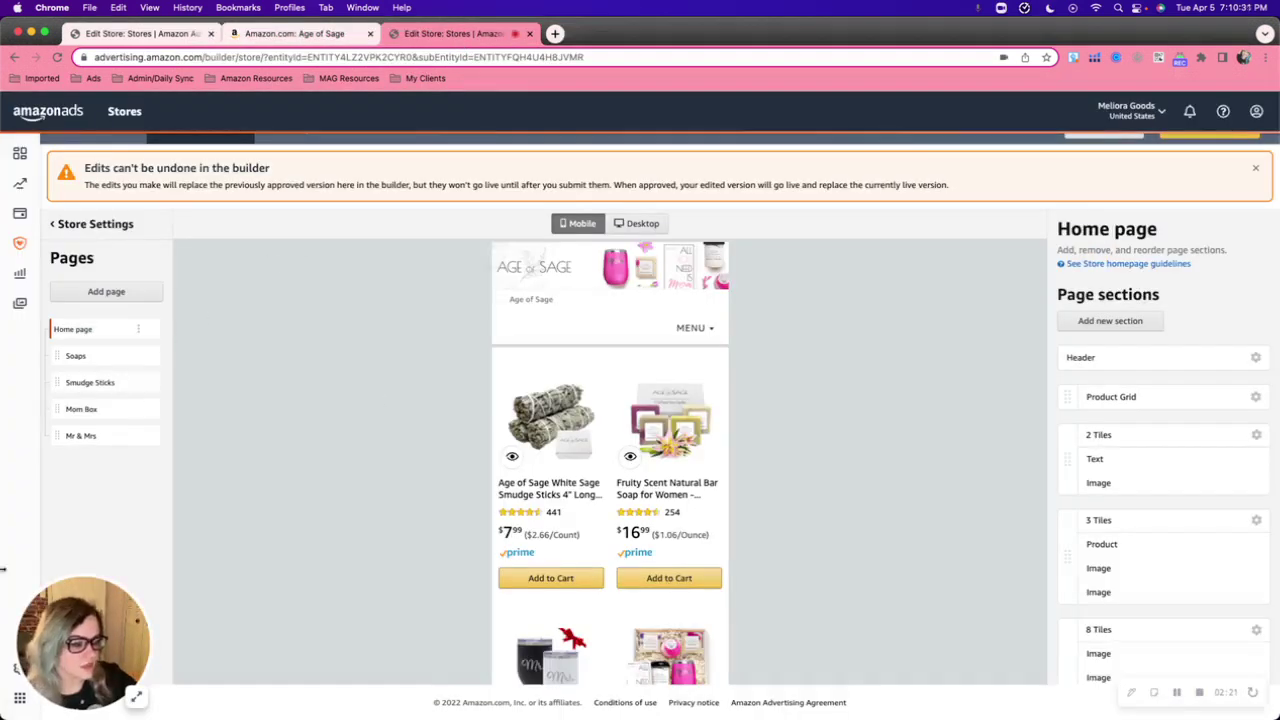
click(331, 33)
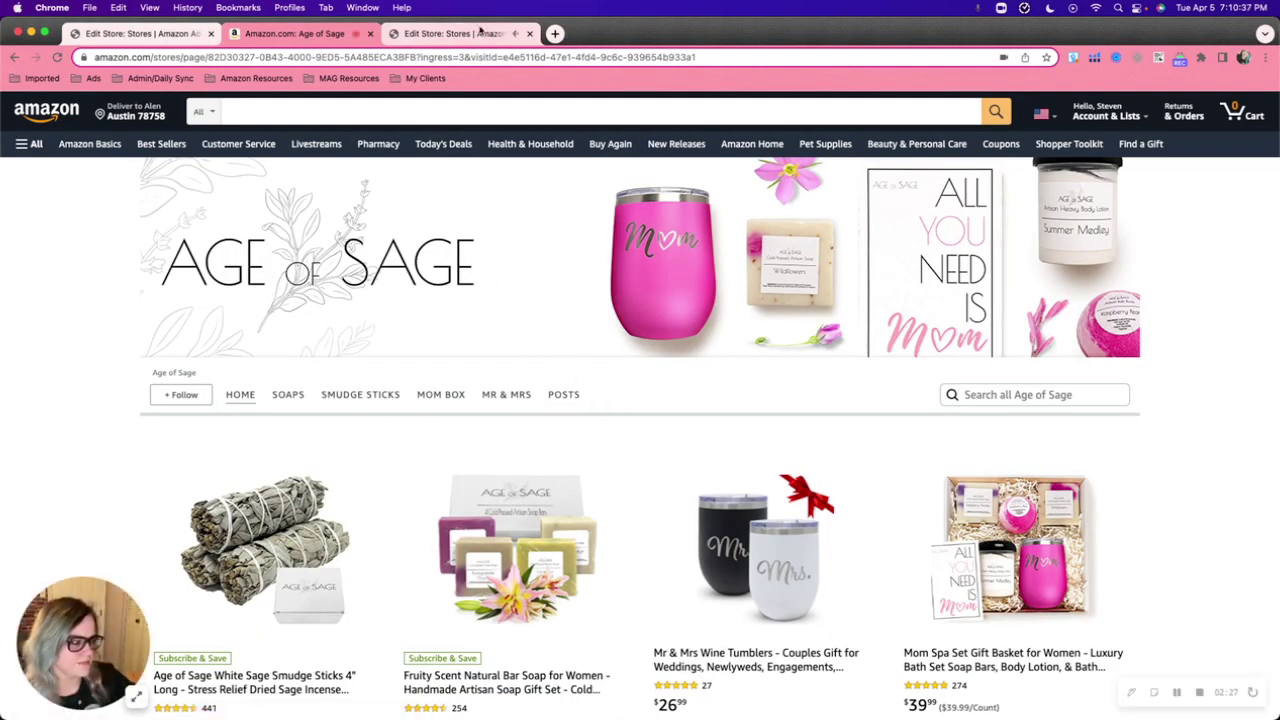
click(447, 34)
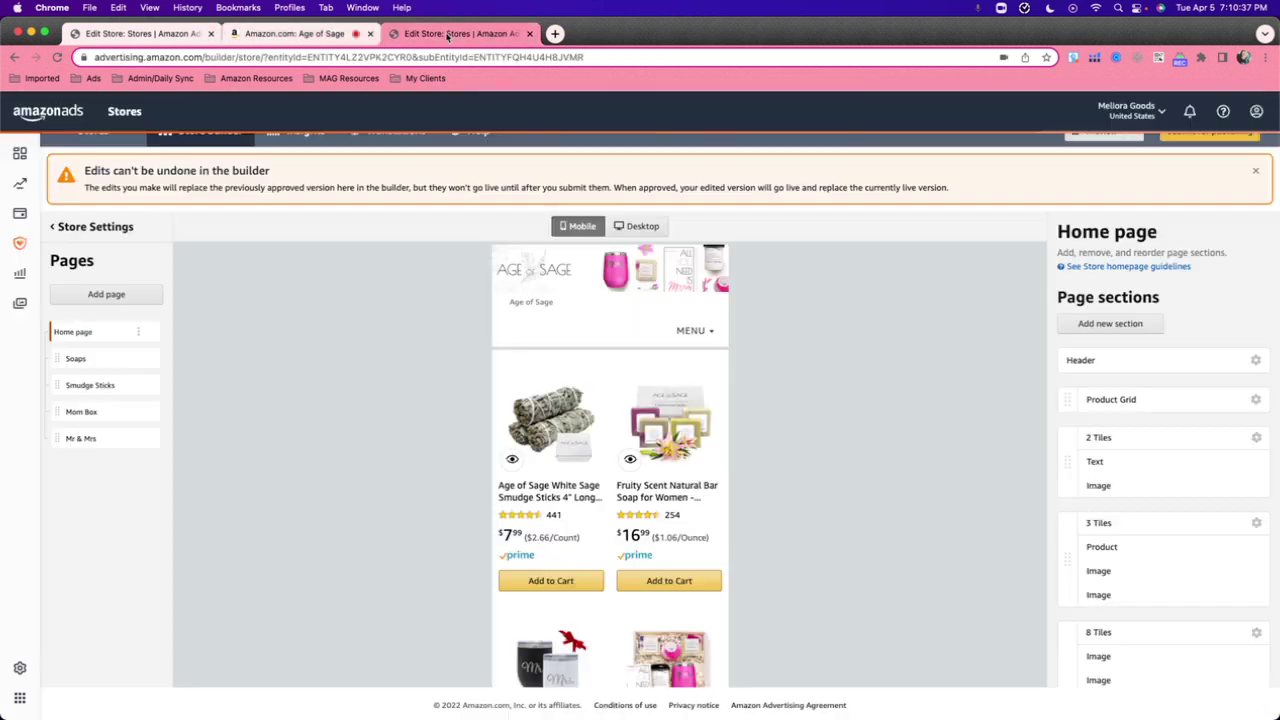
- Open the Home page details and look over its Page meta description text
click(138, 334)
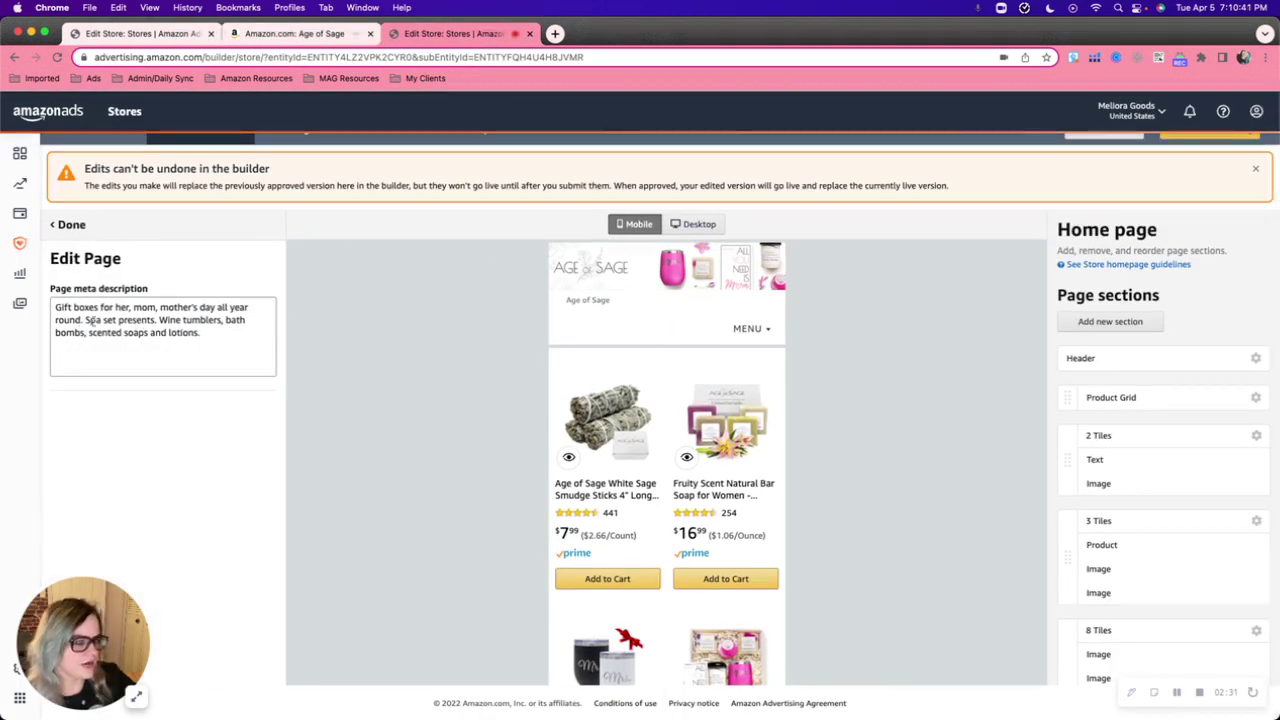
drag(57, 307, 286, 357)
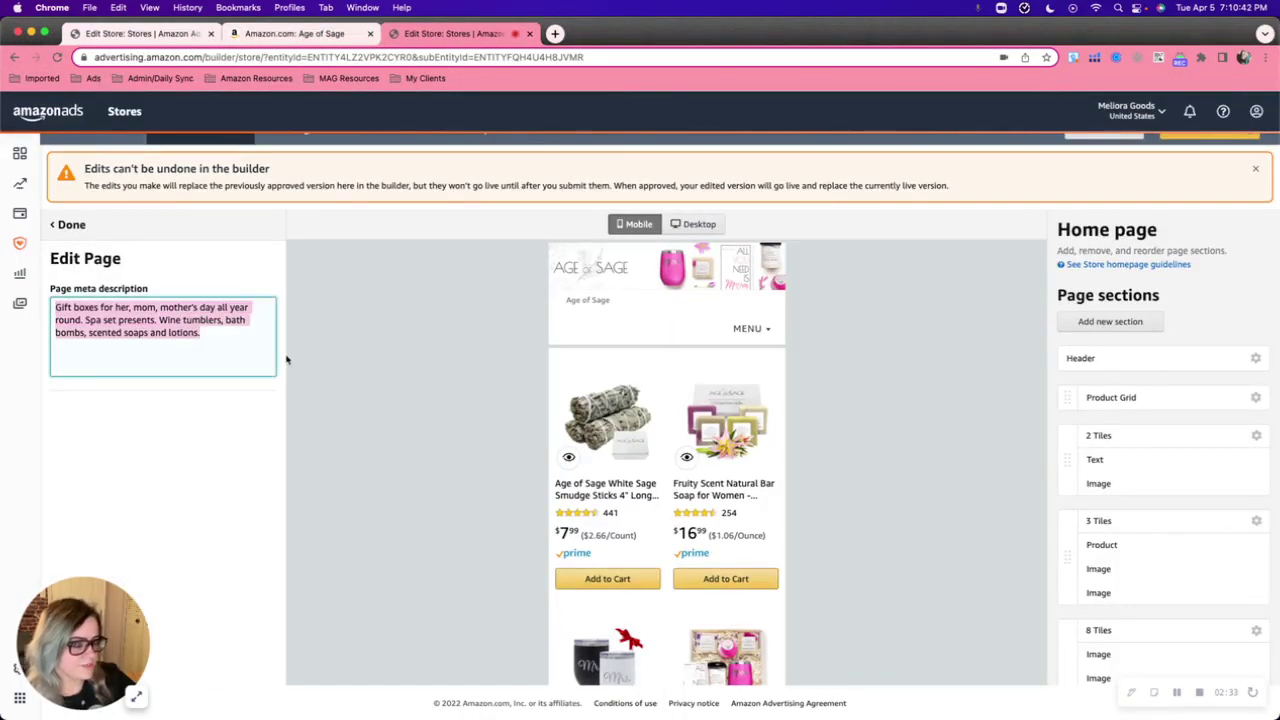
click(207, 340)
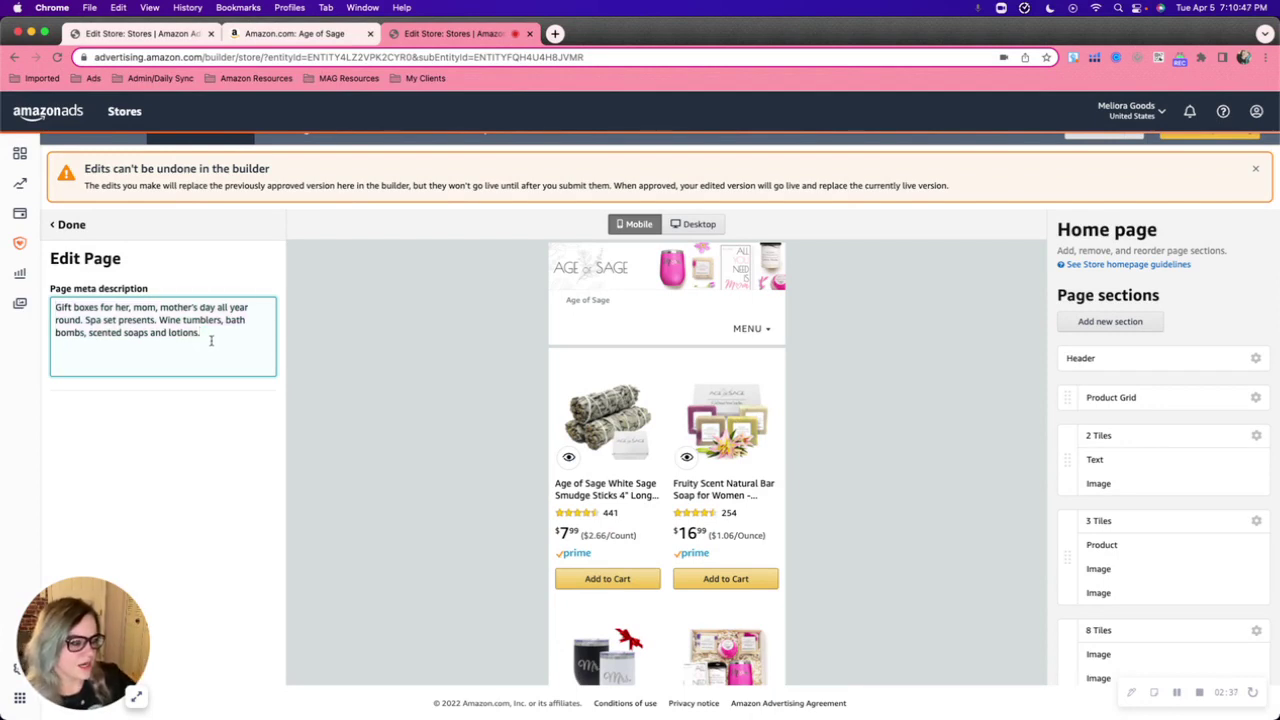
drag(213, 336, 50, 314)
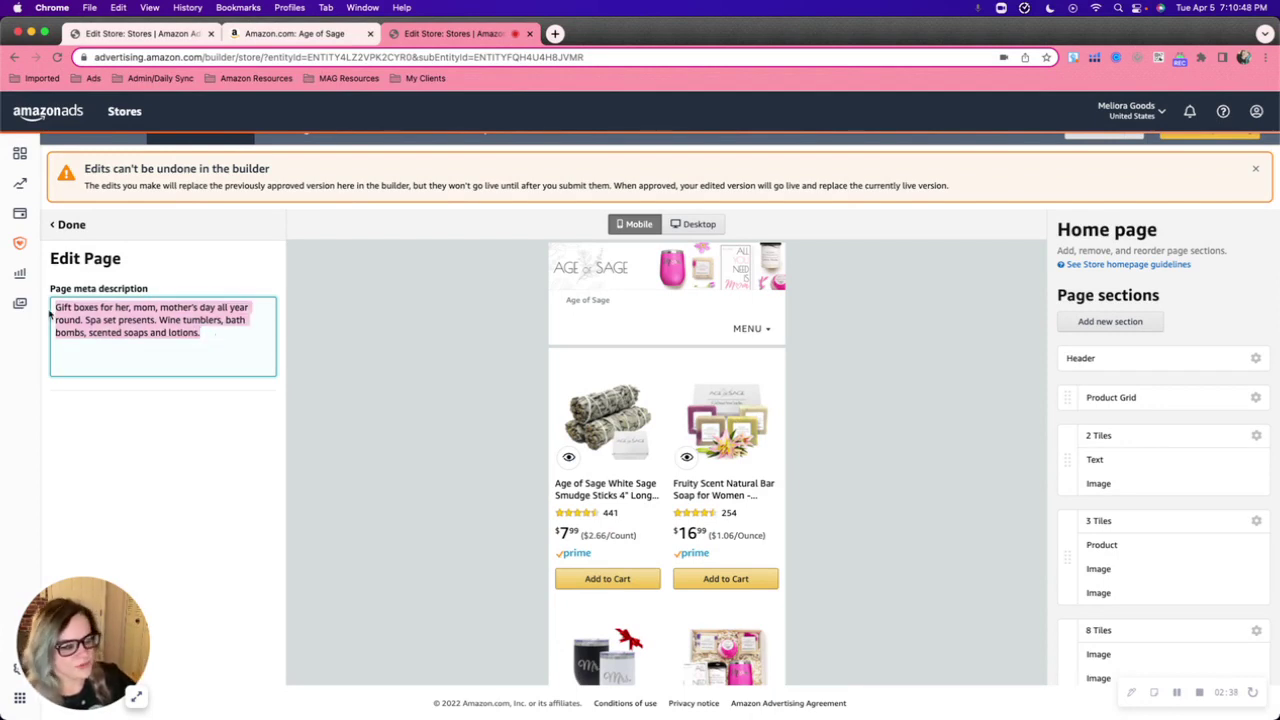
click(214, 332)
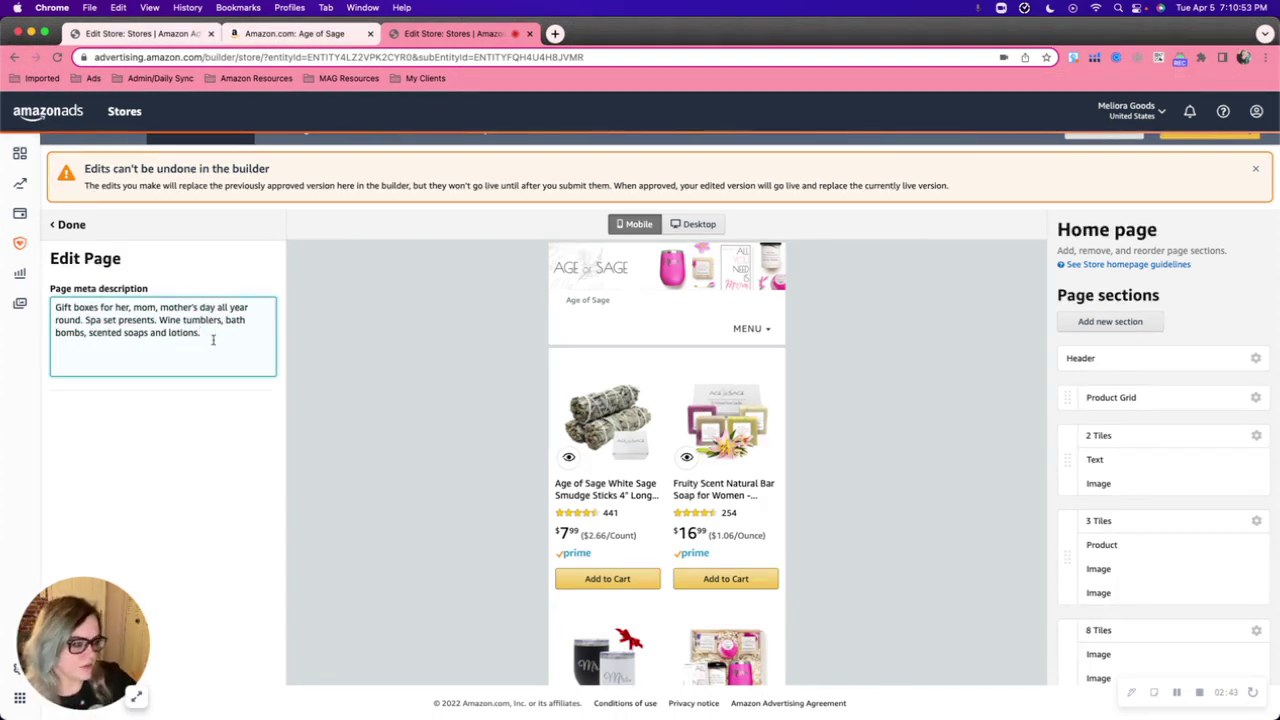
drag(183, 322, 50, 312)
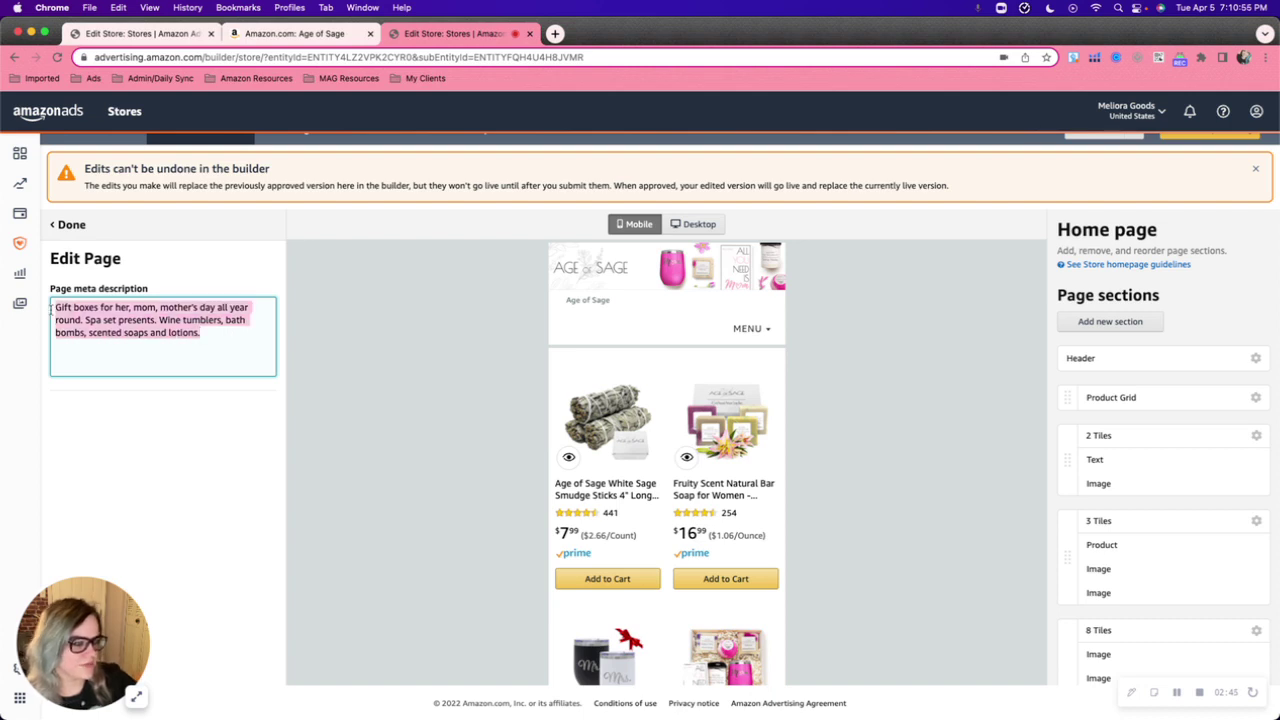
click(213, 342)
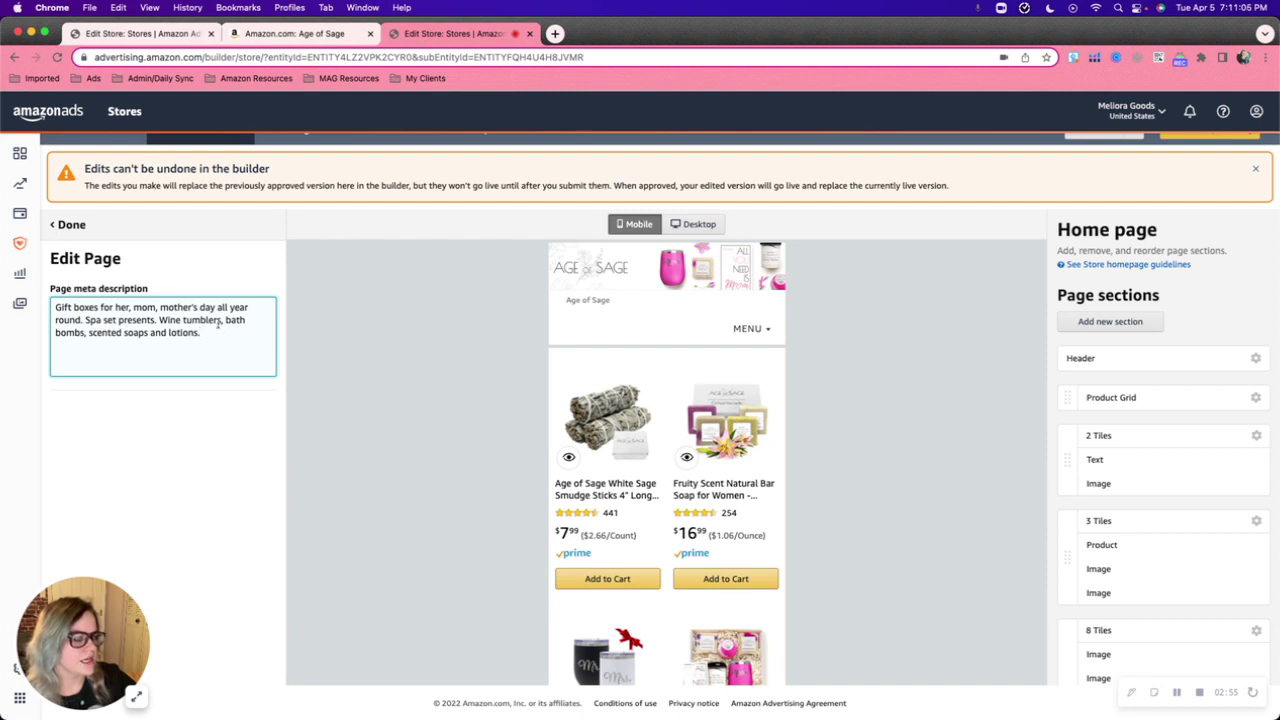
- Add a comma after 'her' in the meta description and finish the page details
click(130, 307)
text(,)
key(super+a)
click(219, 340)
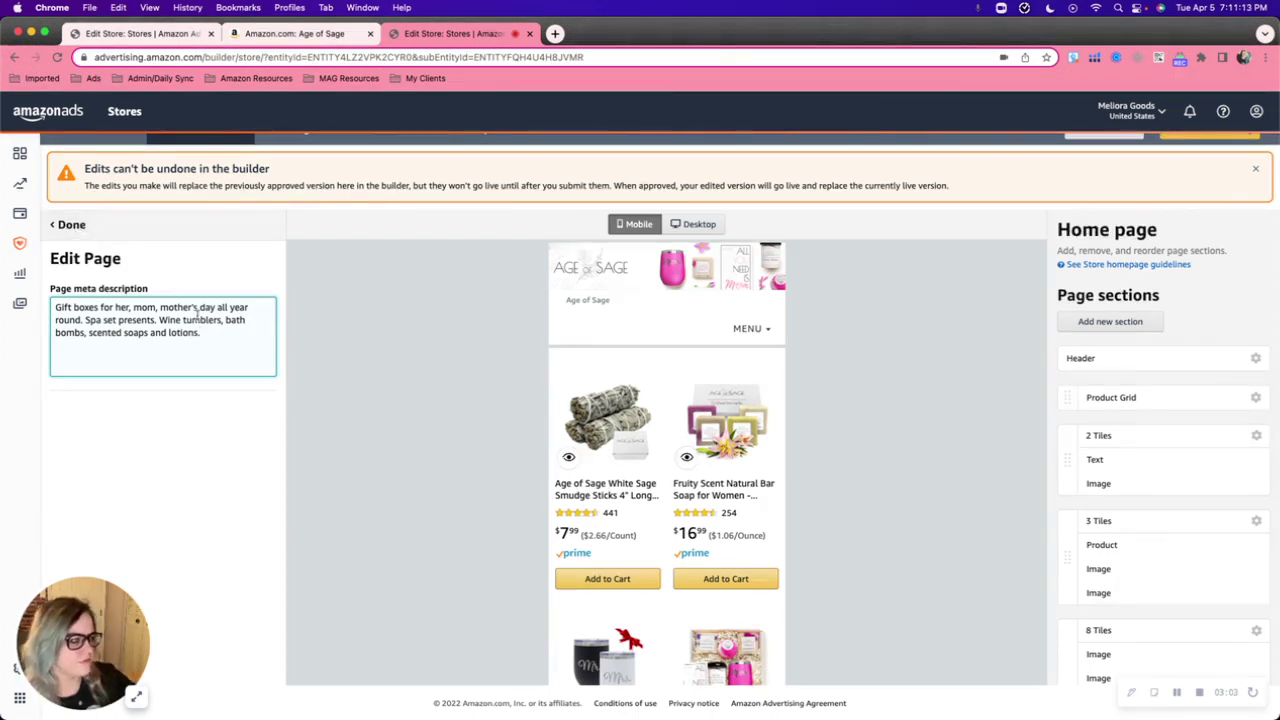
drag(212, 336, 48, 310)
click(225, 336)
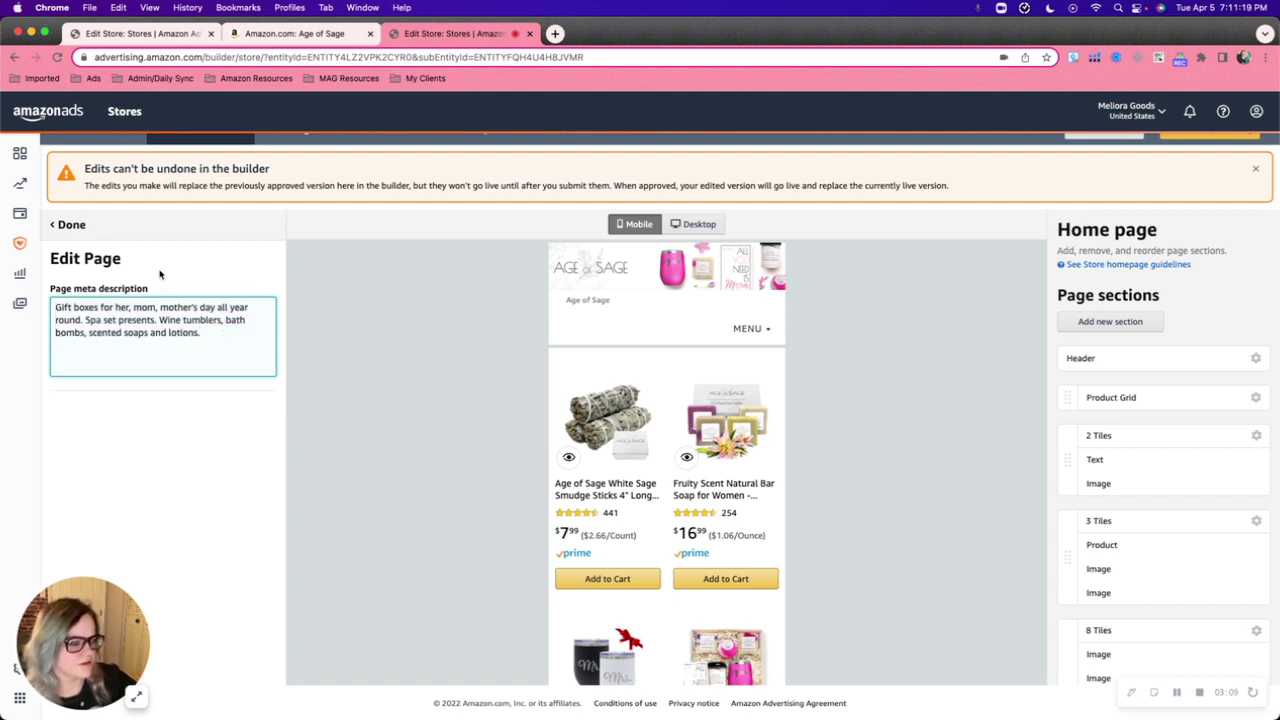
click(66, 224)
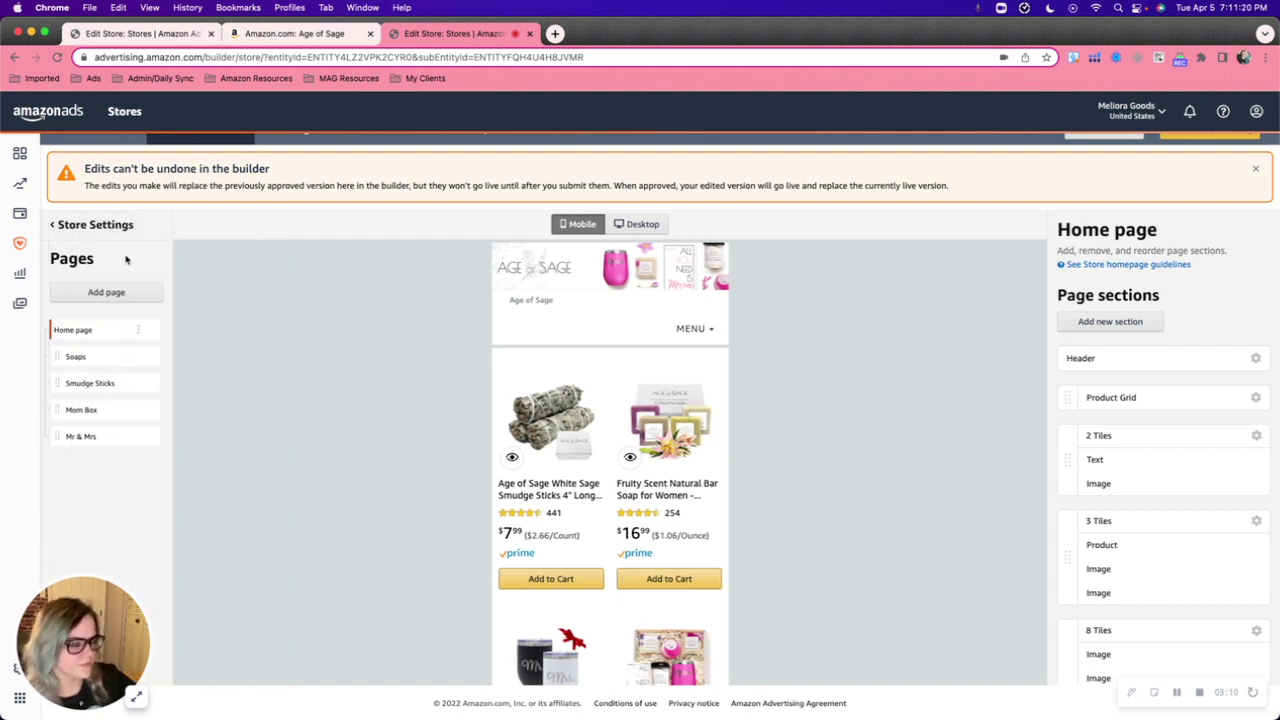
- View the Soaps page, return to the Home page, and begin adding a new section
click(125, 362)
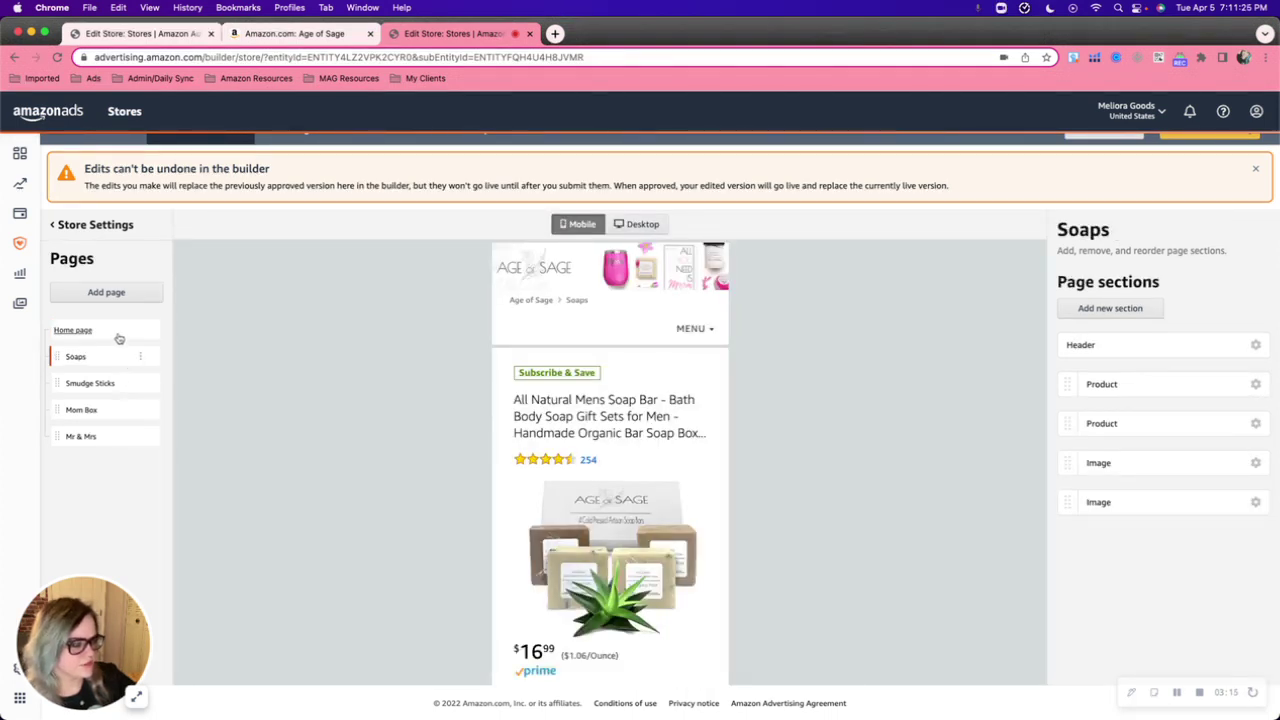
click(119, 334)
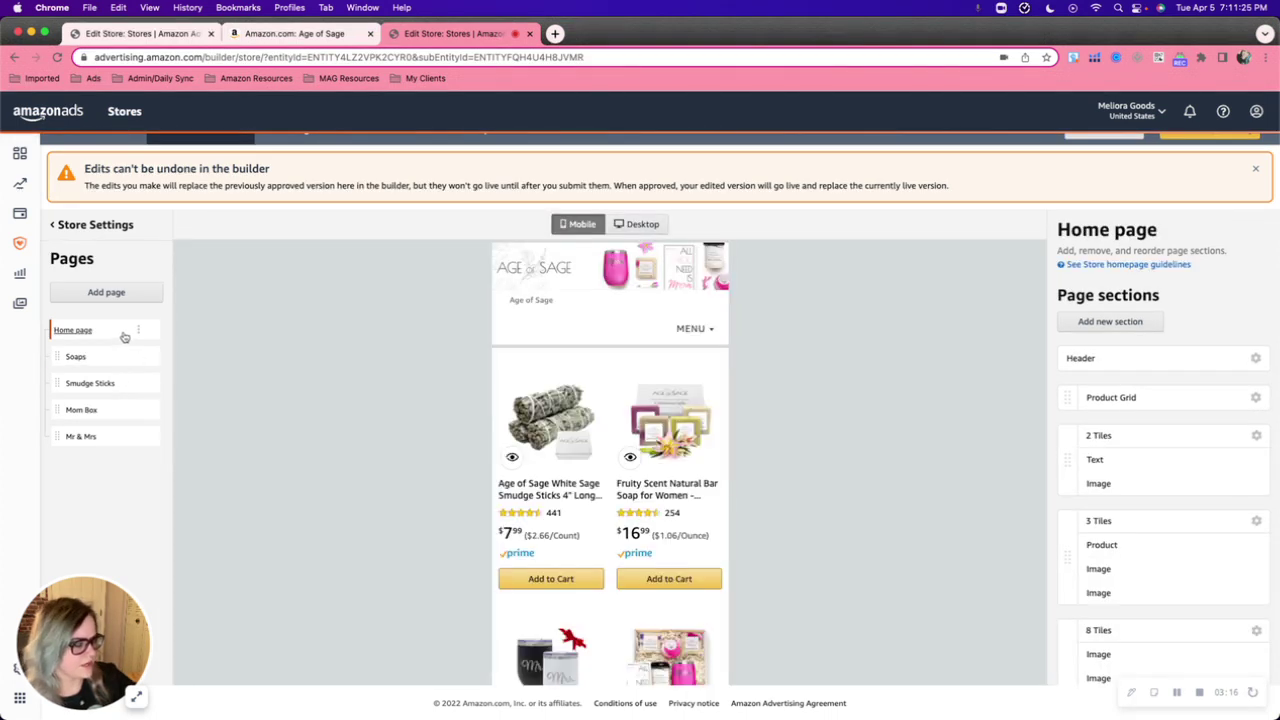
click(1099, 323)
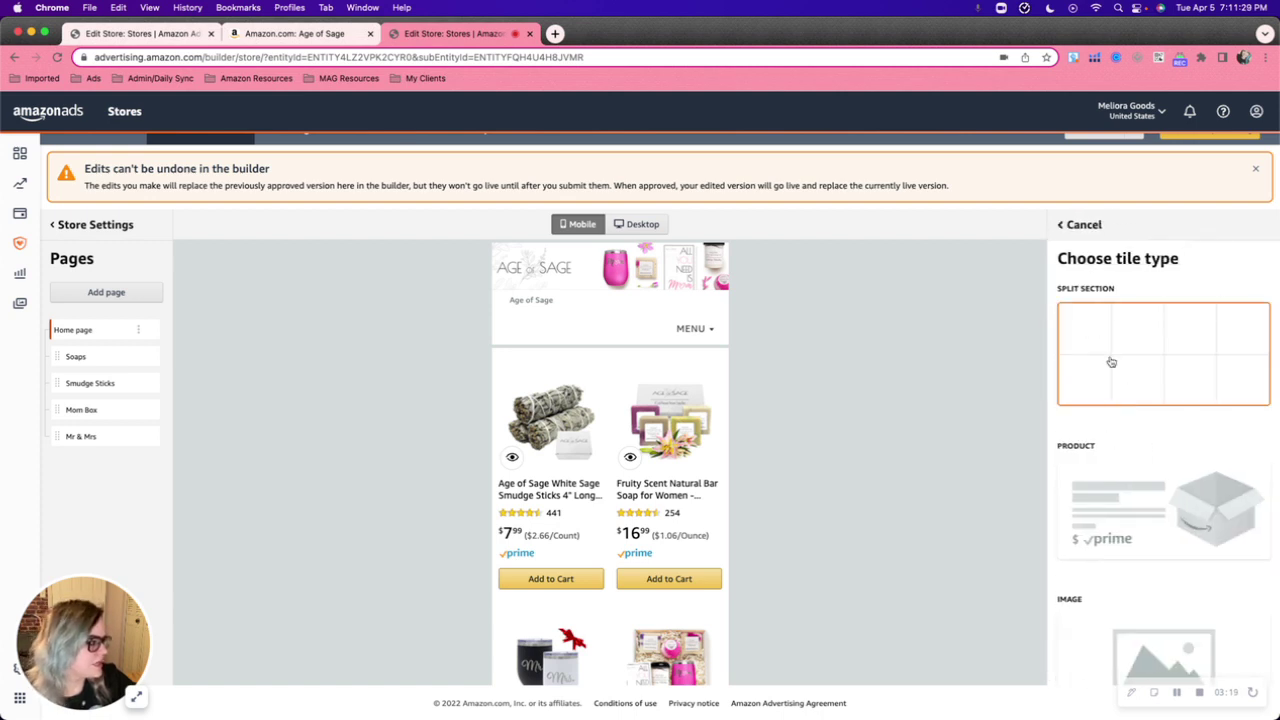
- Preview the Split section layouts, then go back to the tile type list
click(1111, 362)
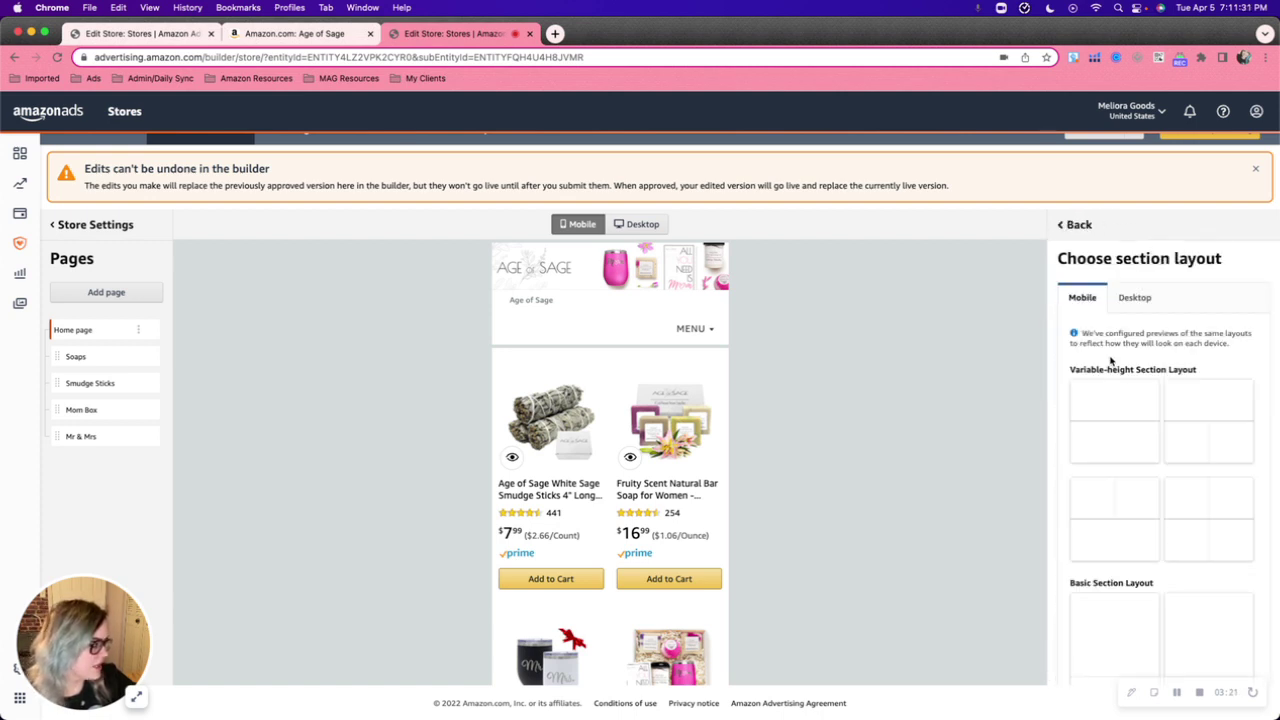
scroll(1111, 511, down, 5)
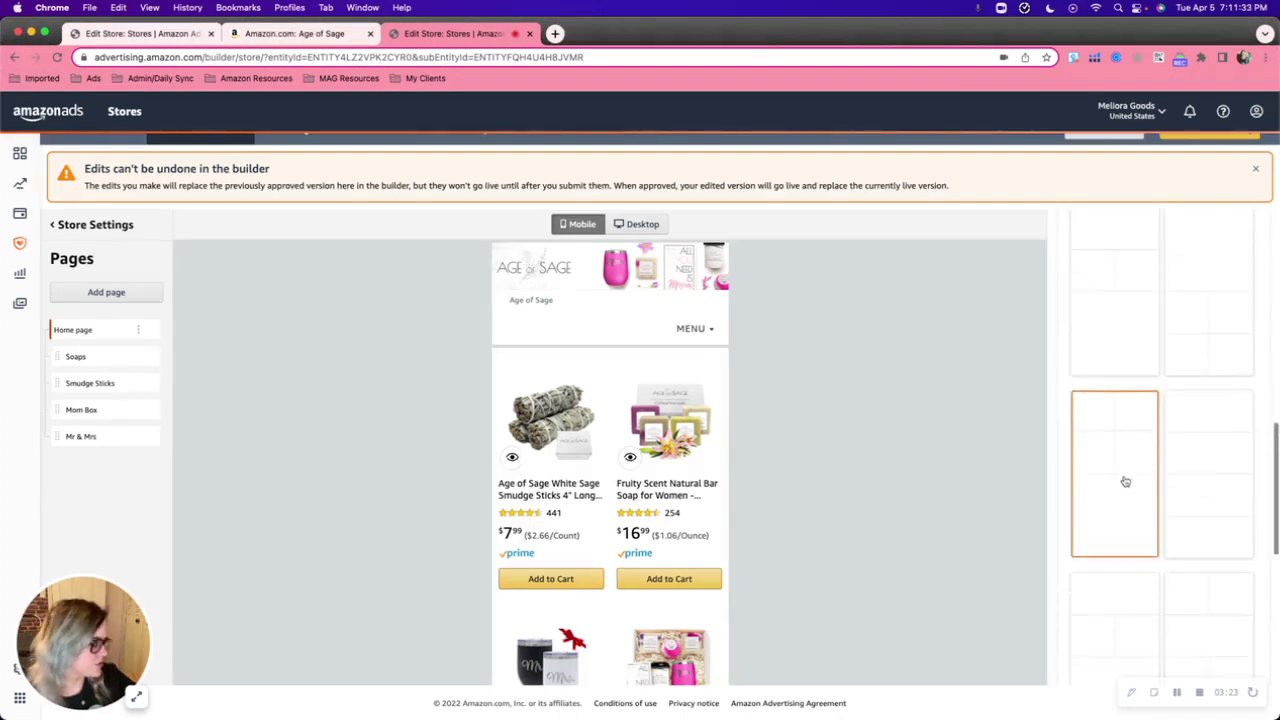
scroll(1125, 482, up, 10)
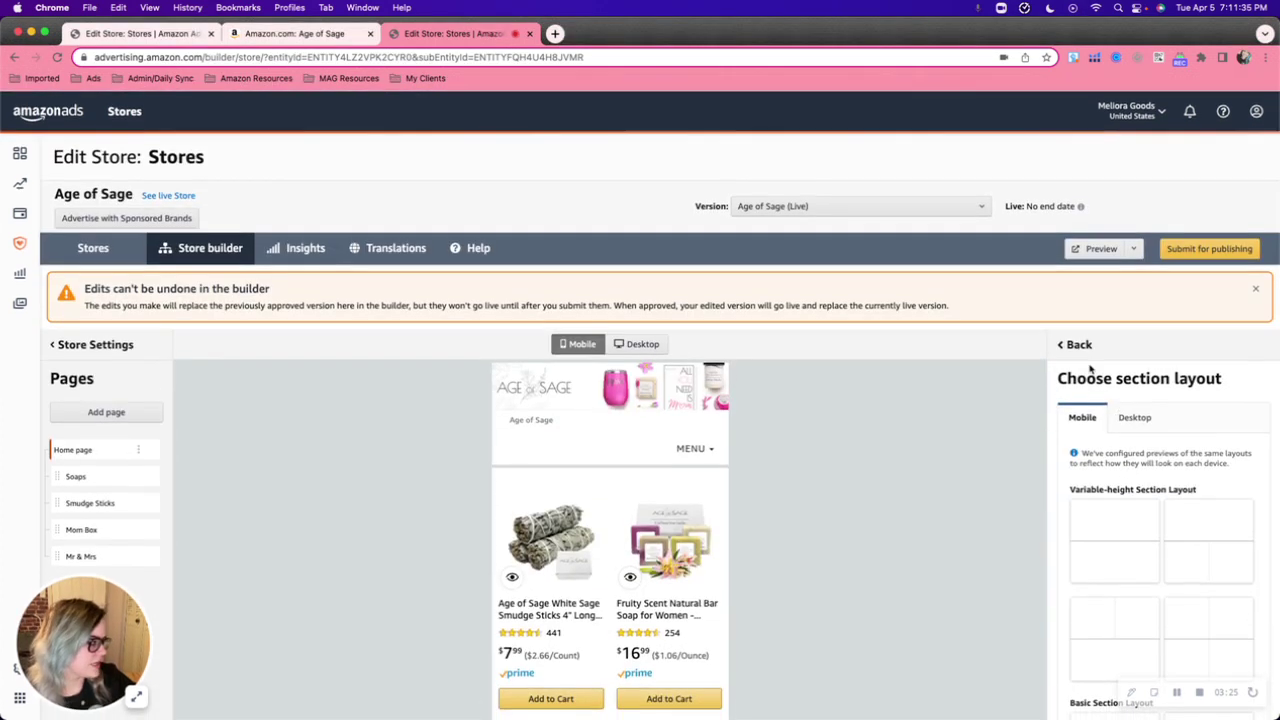
click(1084, 352)
- Scroll the tile types down to Video, Background video and Product grid
scroll(1154, 580, down, 3)
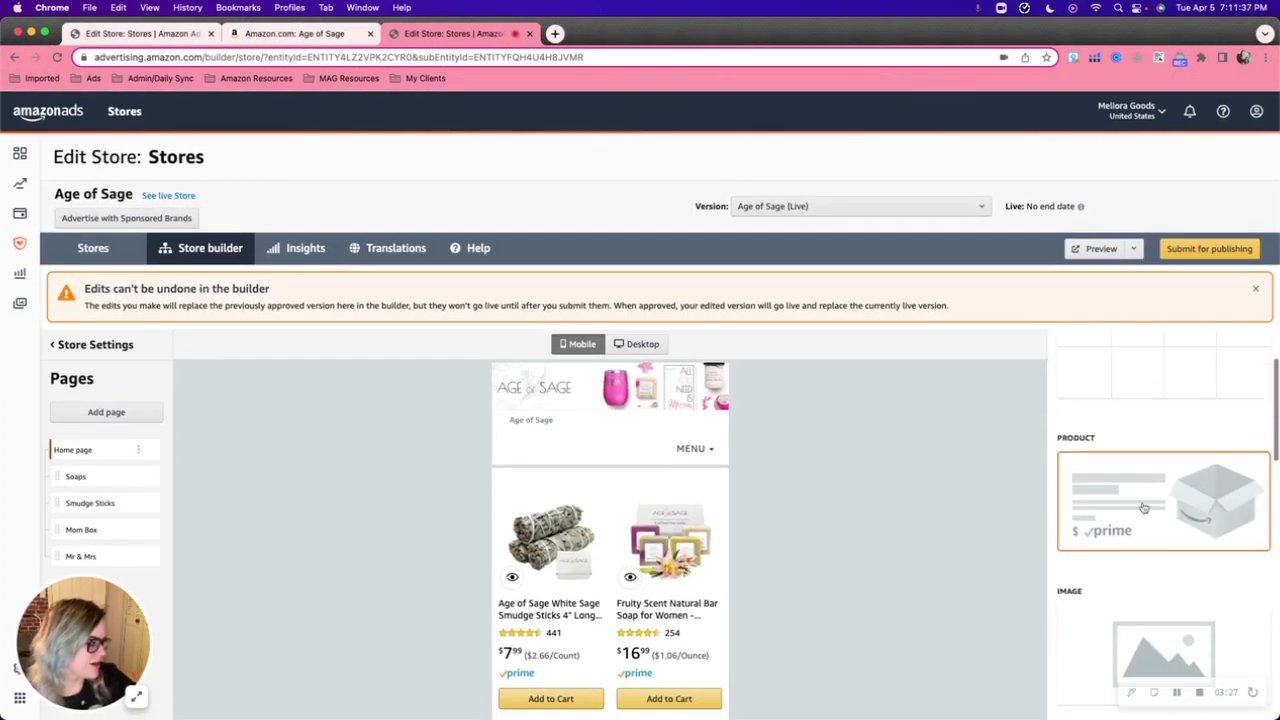
scroll(1140, 500, down, 3)
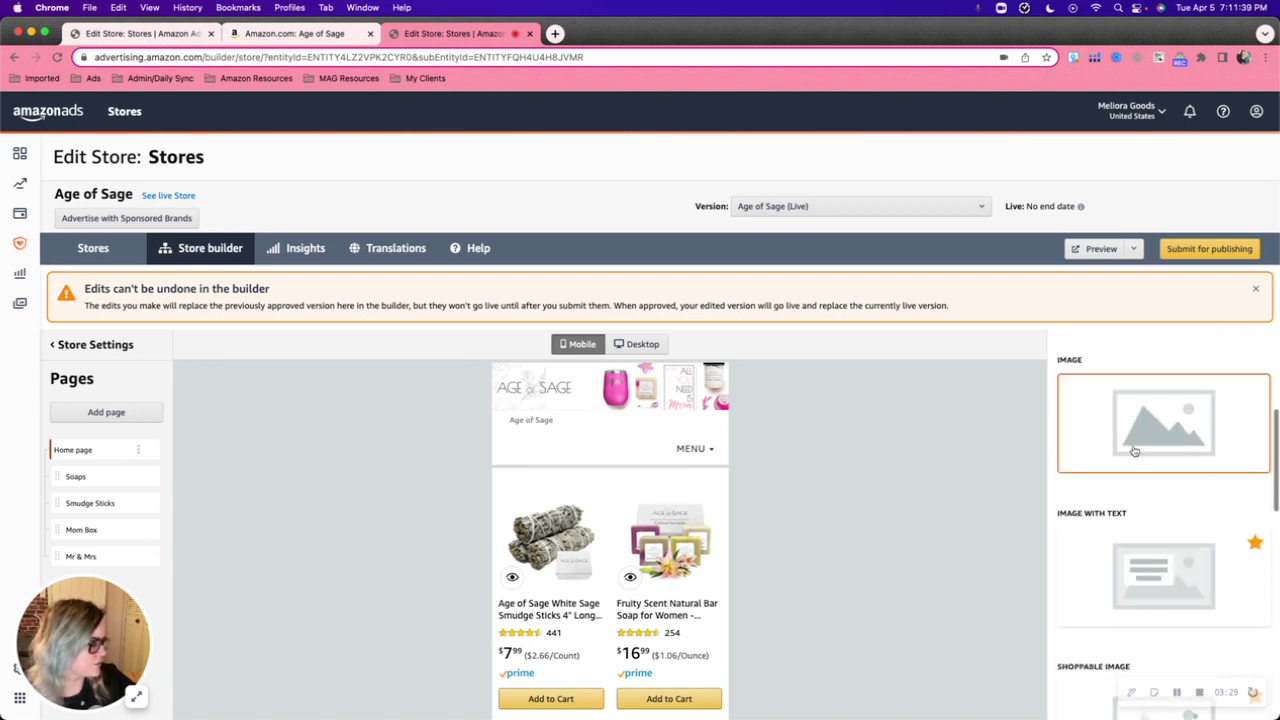
scroll(1140, 560, down, 3)
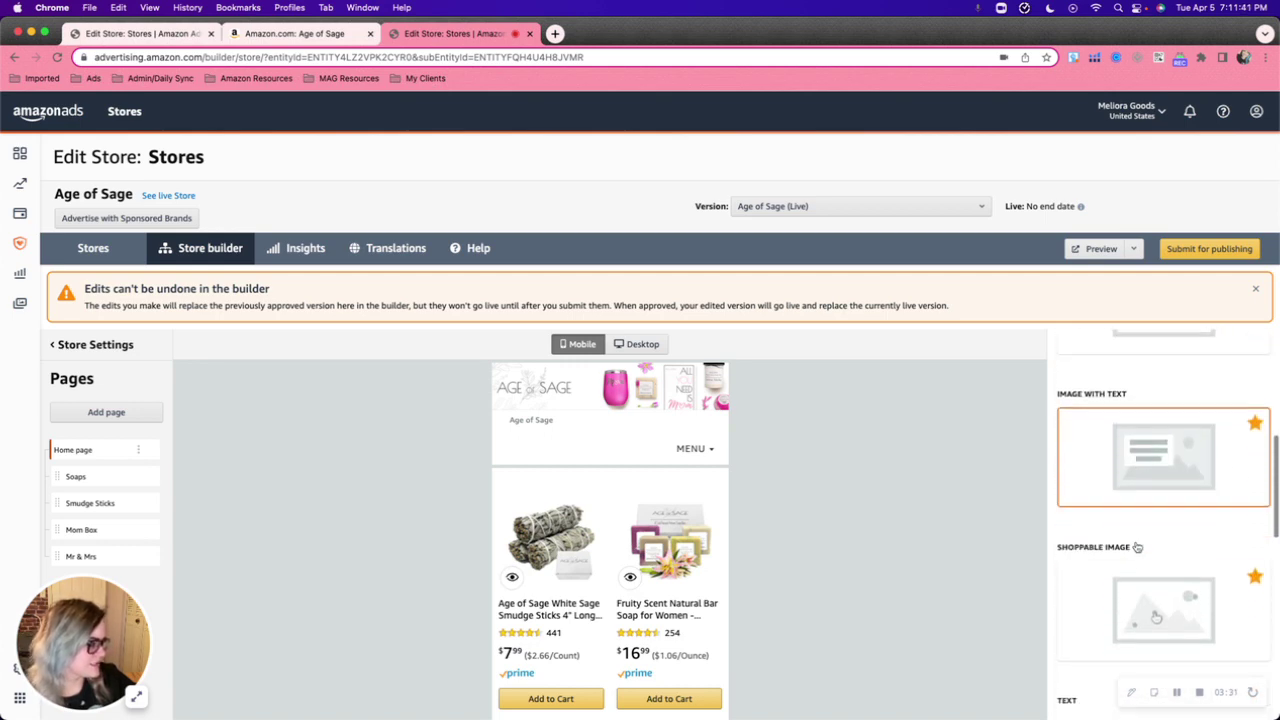
scroll(1140, 570, down, 3)
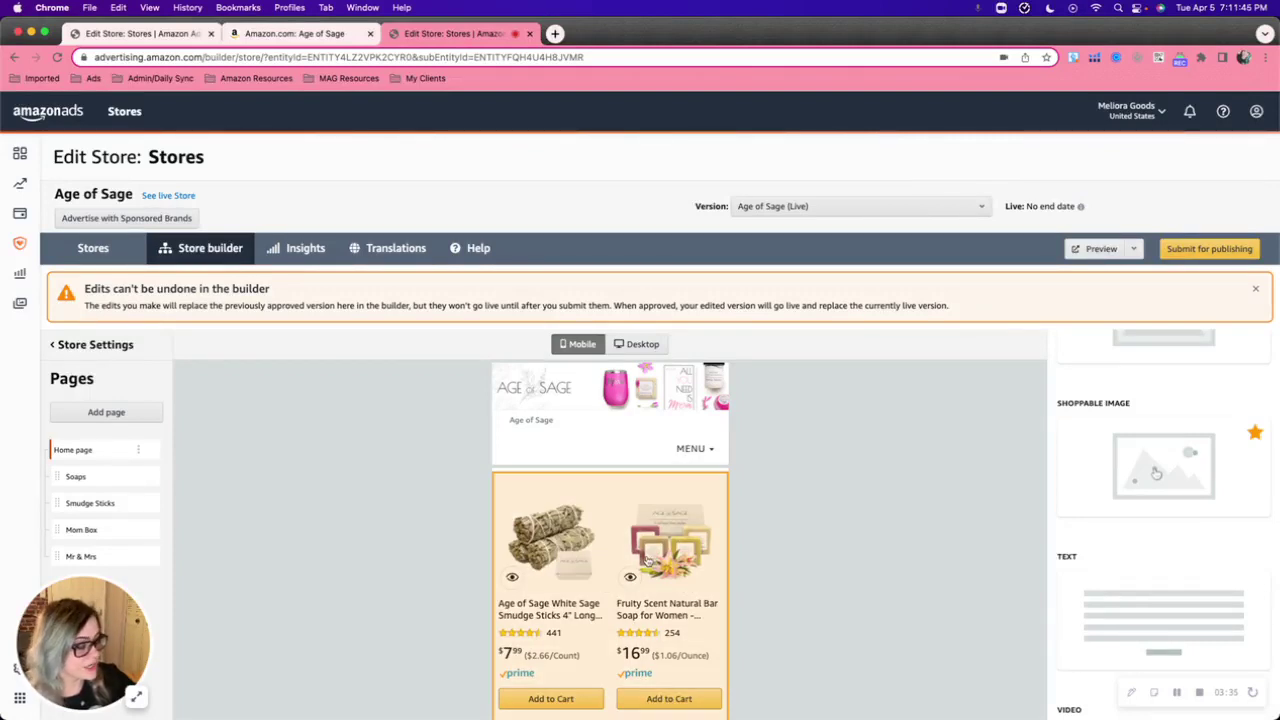
scroll(1152, 520, down, 5)
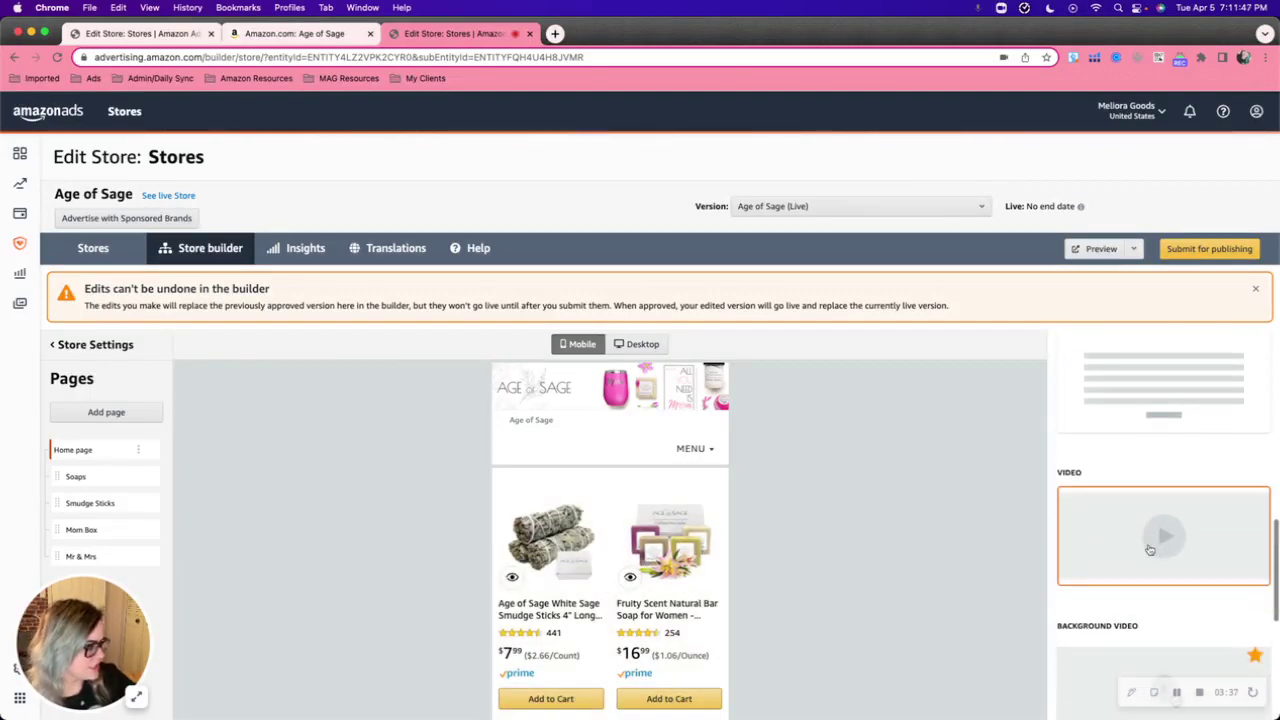
scroll(1160, 570, down, 2)
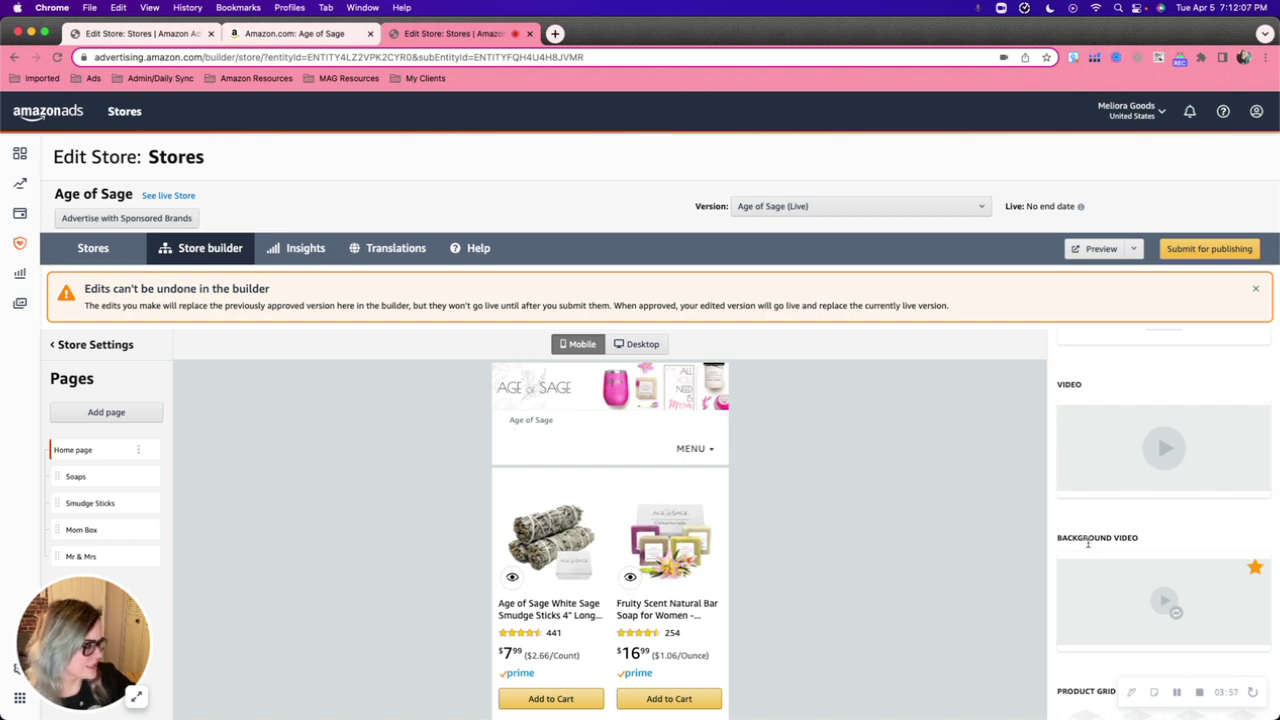
drag(1060, 538, 1194, 537)
click(1194, 537)
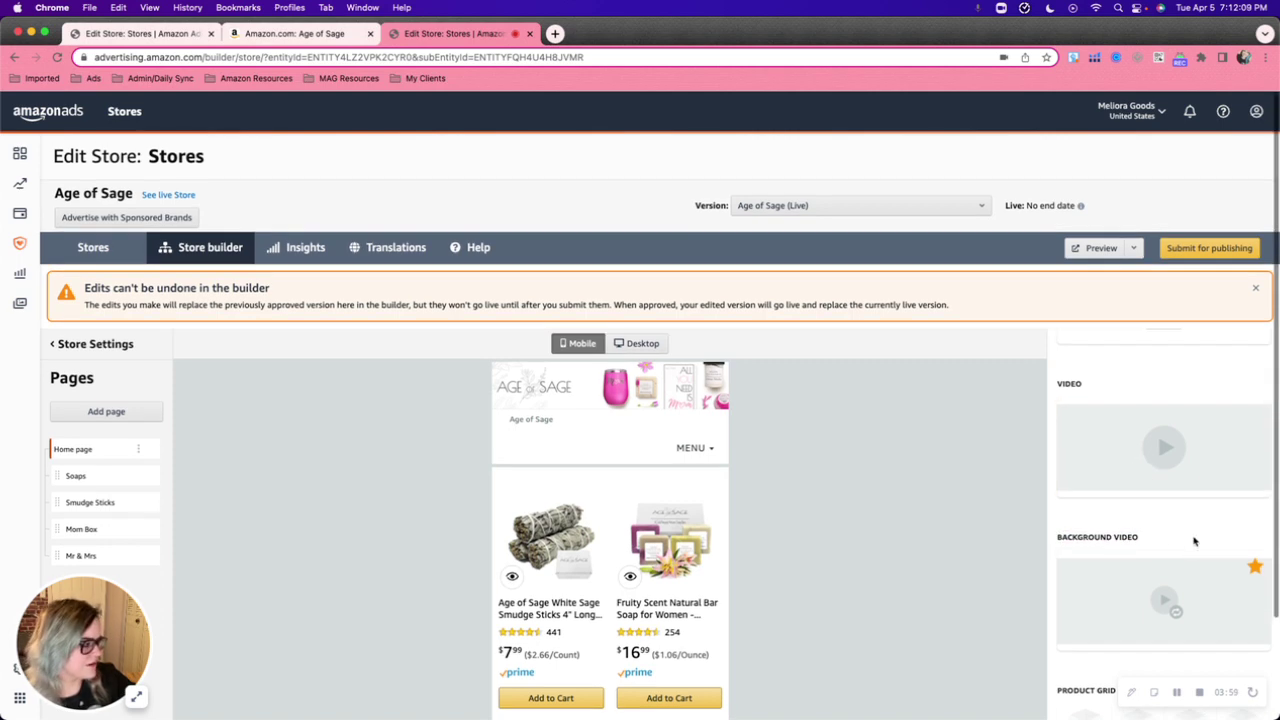
scroll(1178, 533, down, 1)
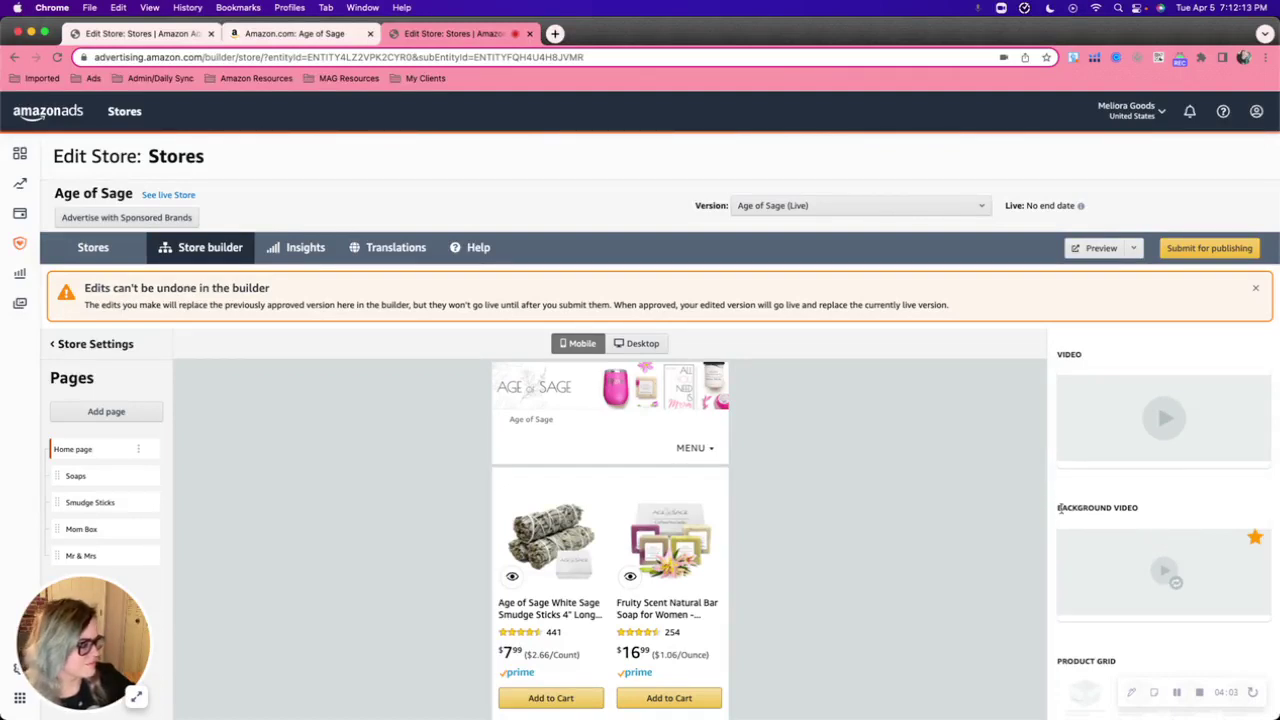
drag(1060, 508, 1160, 509)
click(1160, 509)
scroll(1160, 510, down, 3)
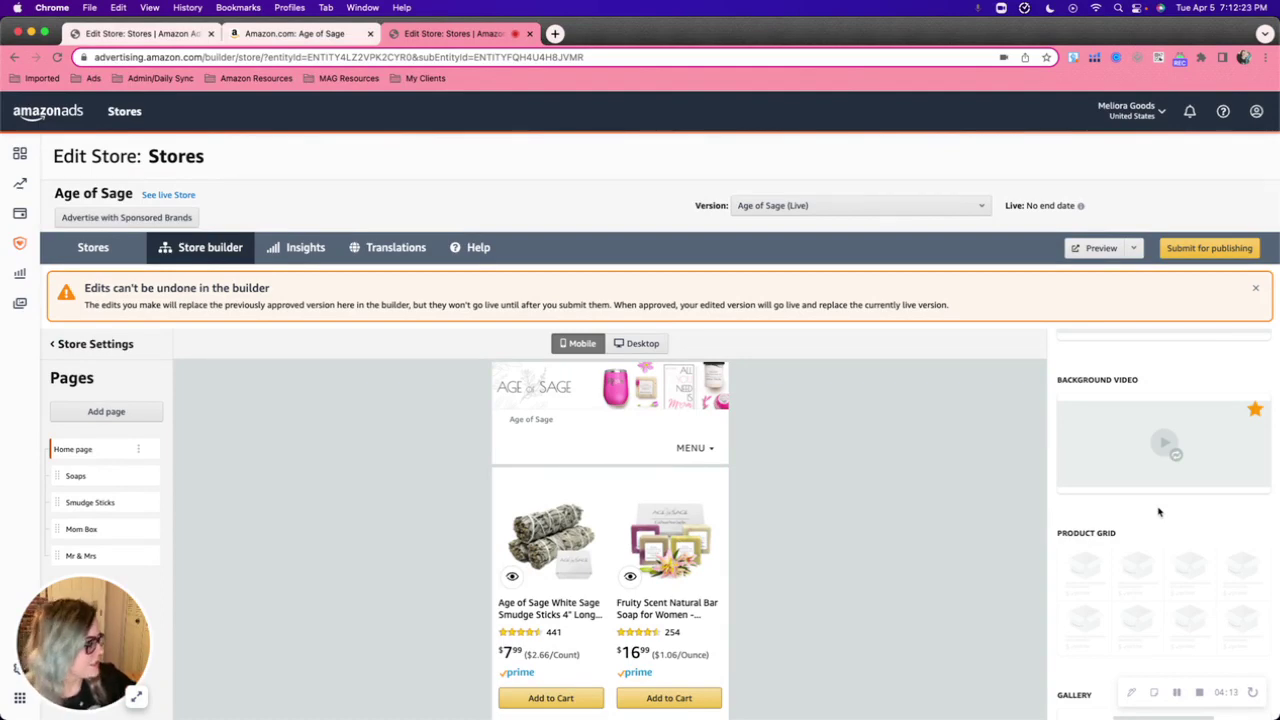
scroll(1159, 512, down, 4)
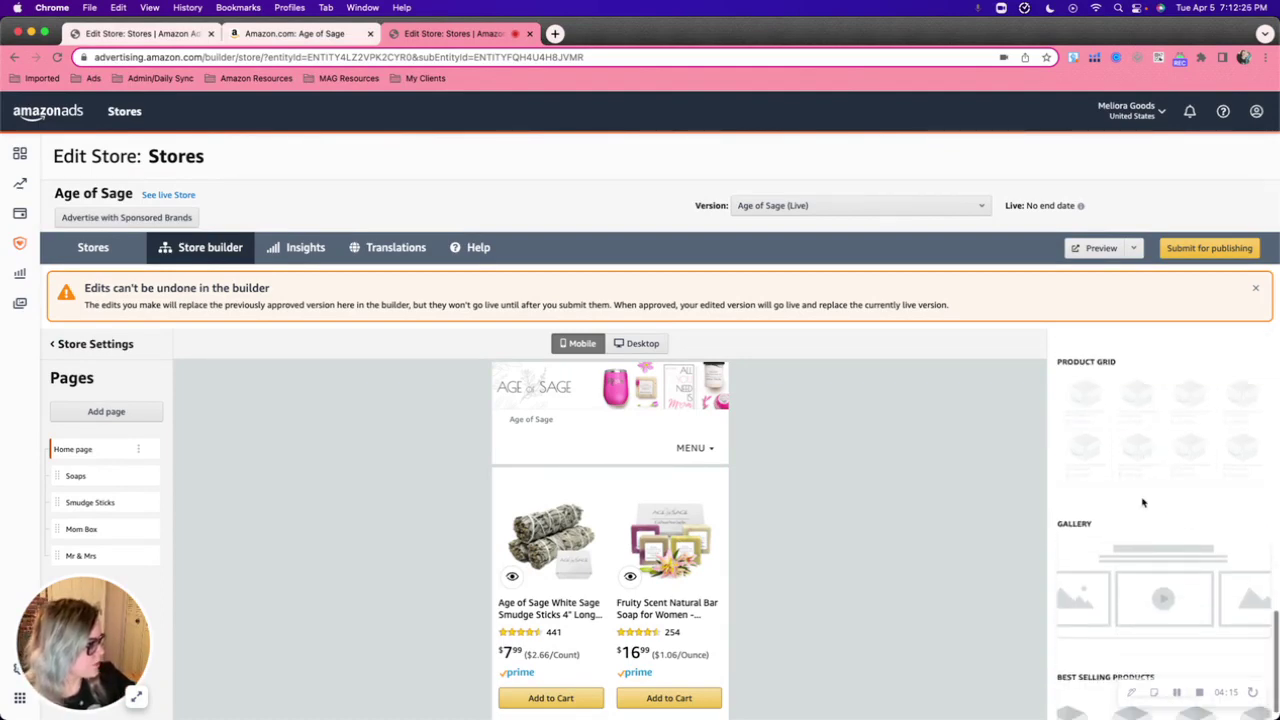
scroll(1143, 502, down, 3)
scroll(1143, 503, up, 6)
scroll(1140, 505, down, 4)
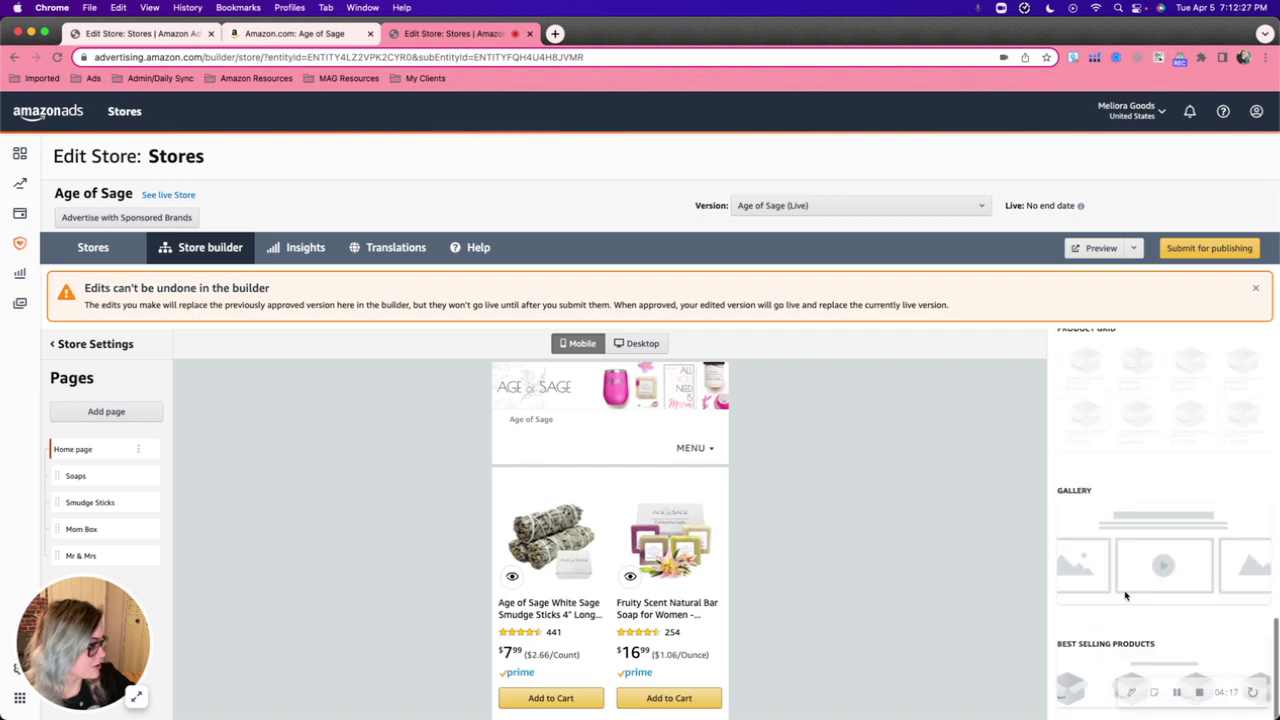
scroll(1125, 596, down, 6)
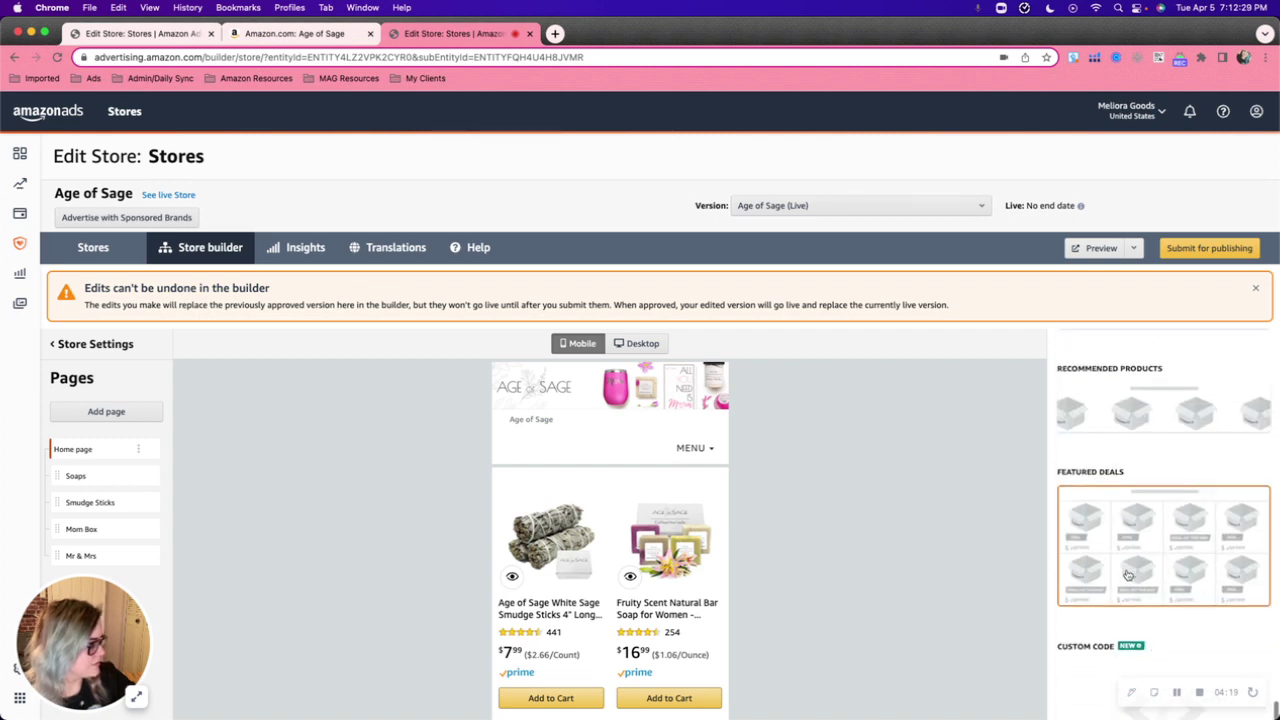
scroll(1120, 585, down, 3)
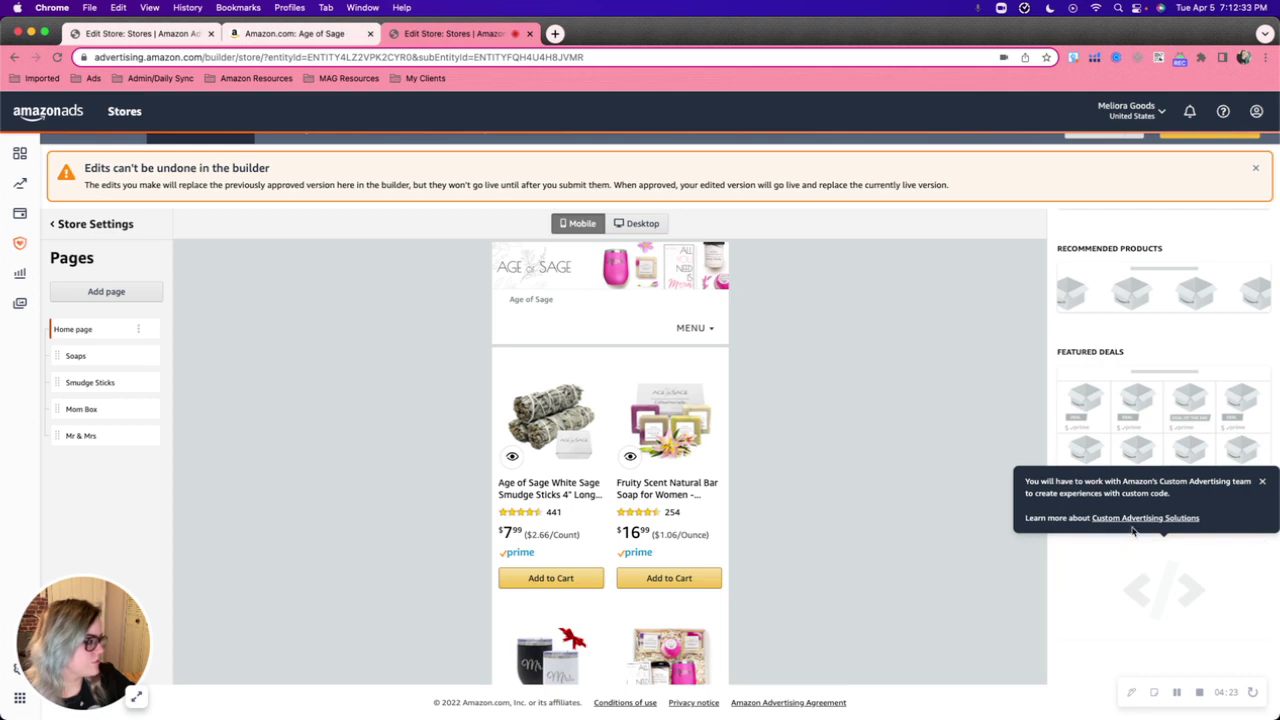
scroll(1180, 400, up, 5)
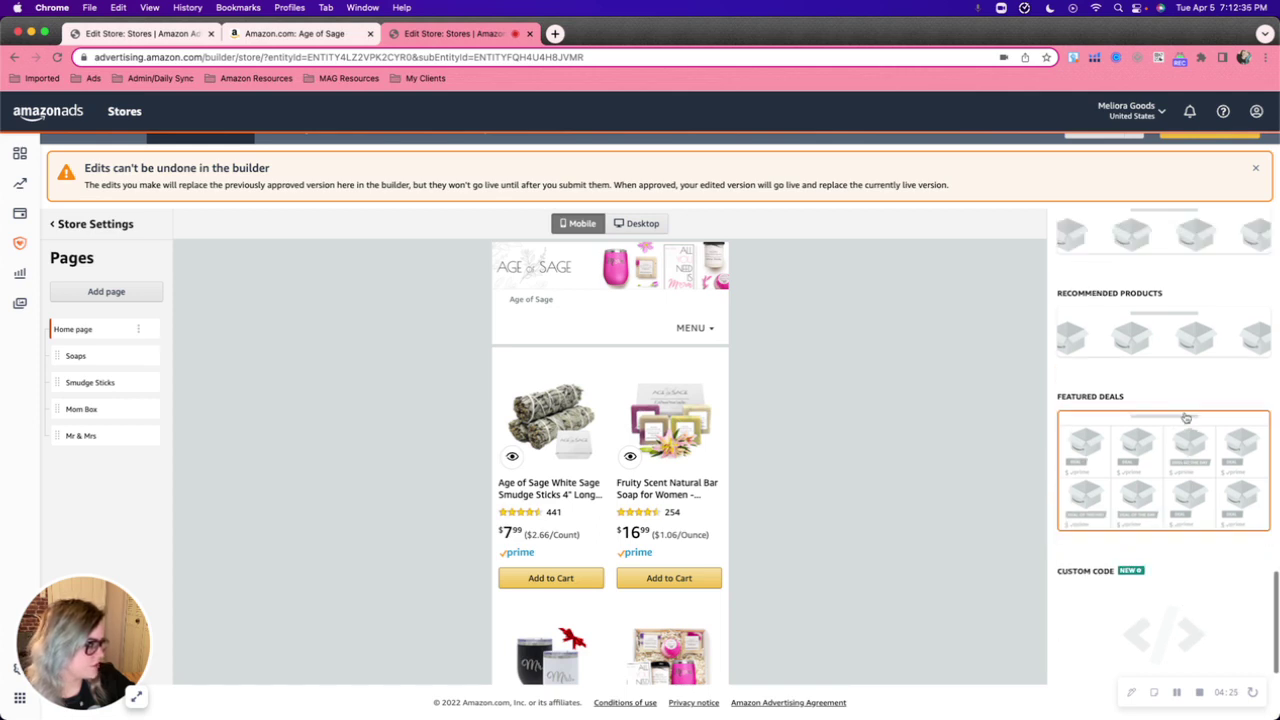
scroll(1186, 421, down, 5)
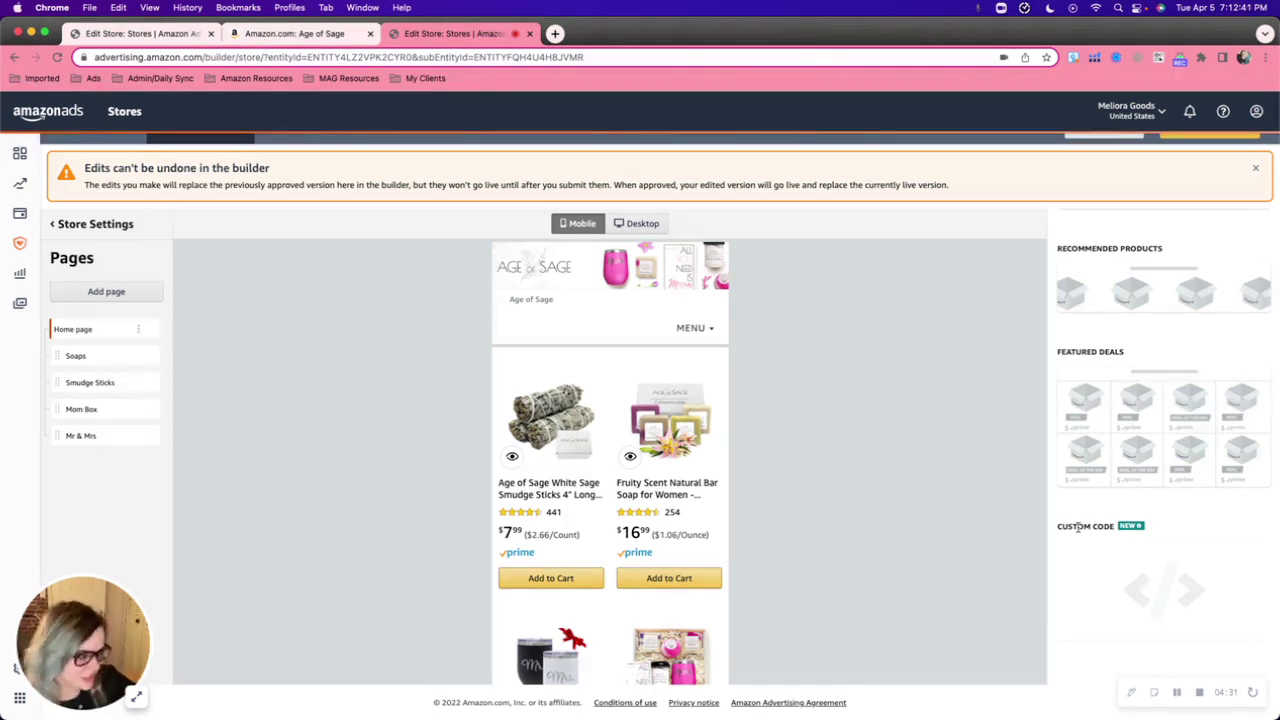
drag(1077, 527, 1173, 531)
click(1178, 530)
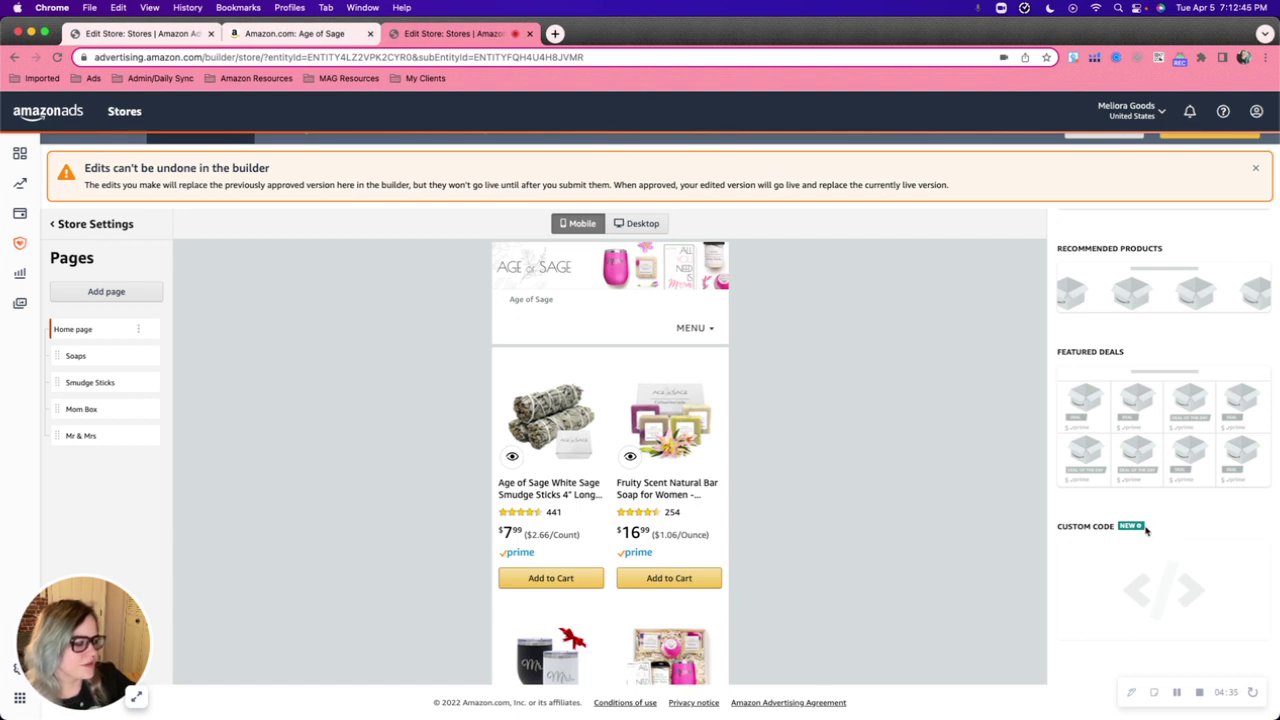
mouse_move(1143, 530)
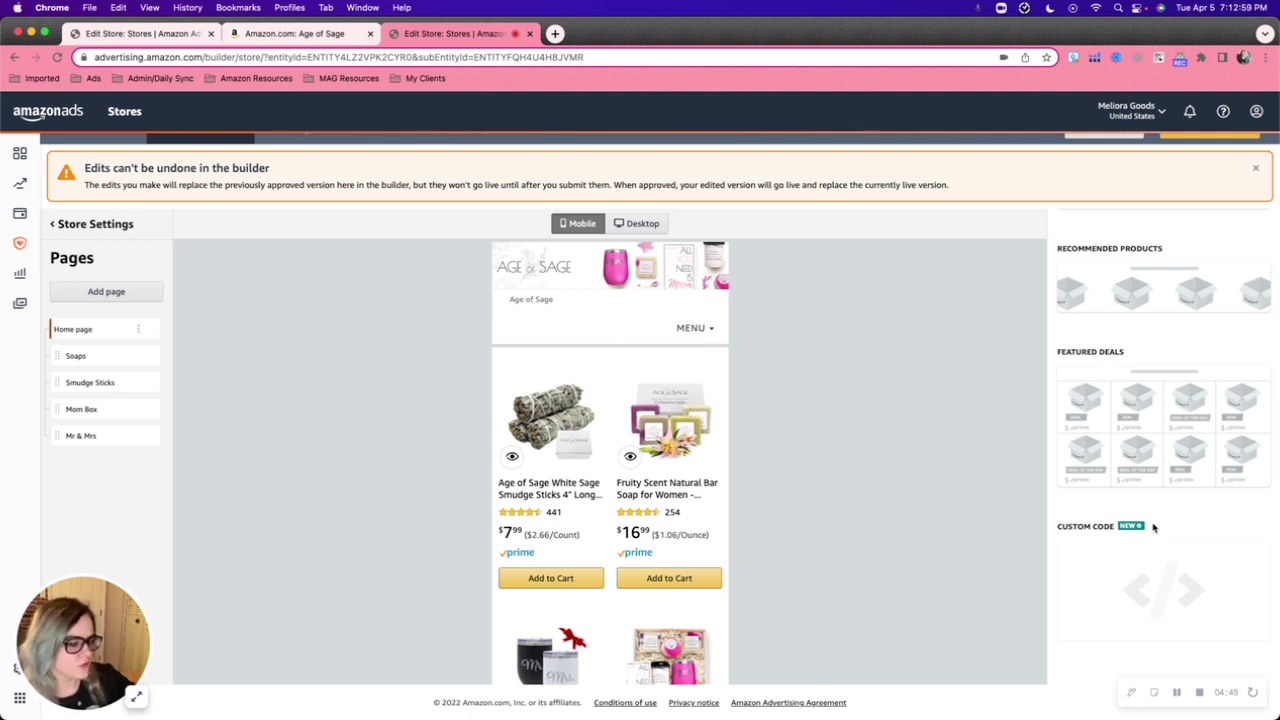
scroll(1153, 527, up, 15)
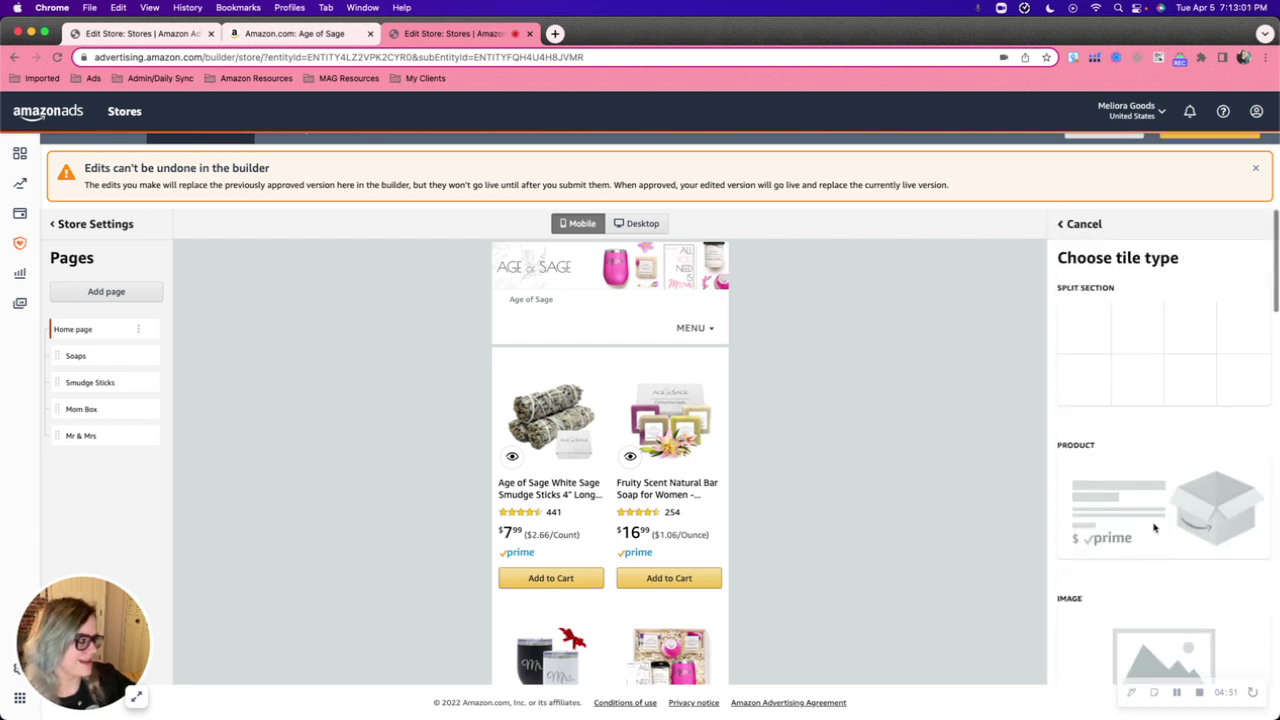
- Look over the tile types, then back out of the chooser with Escape
scroll(1155, 529, down, 5)
scroll(1155, 529, up, 2)
scroll(1154, 528, down, 10)
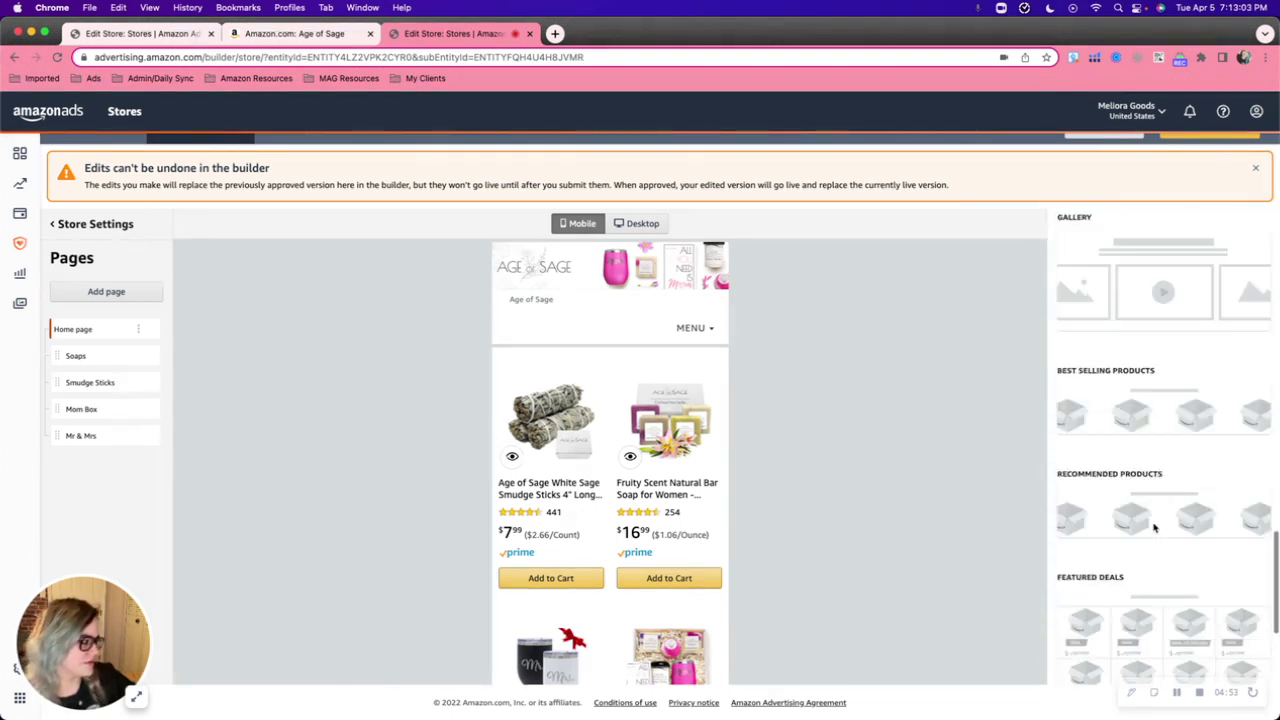
mouse_move(1112, 546)
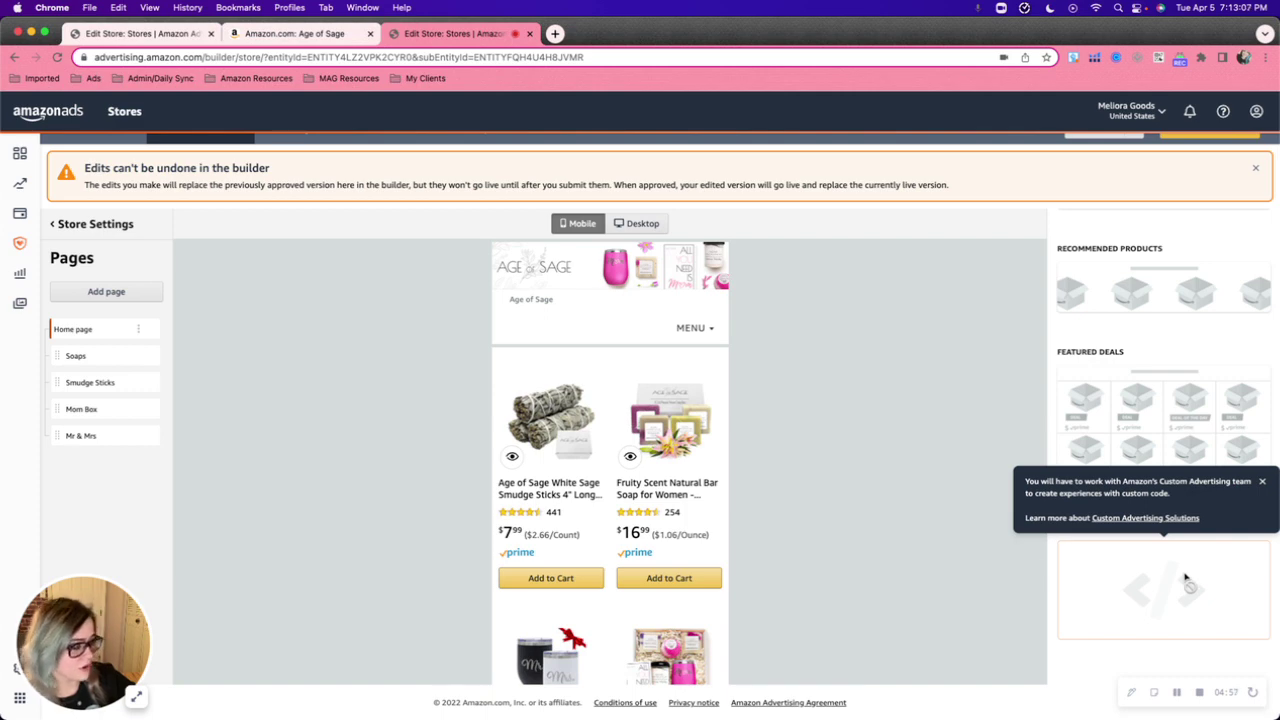
scroll(1185, 560, up, 8)
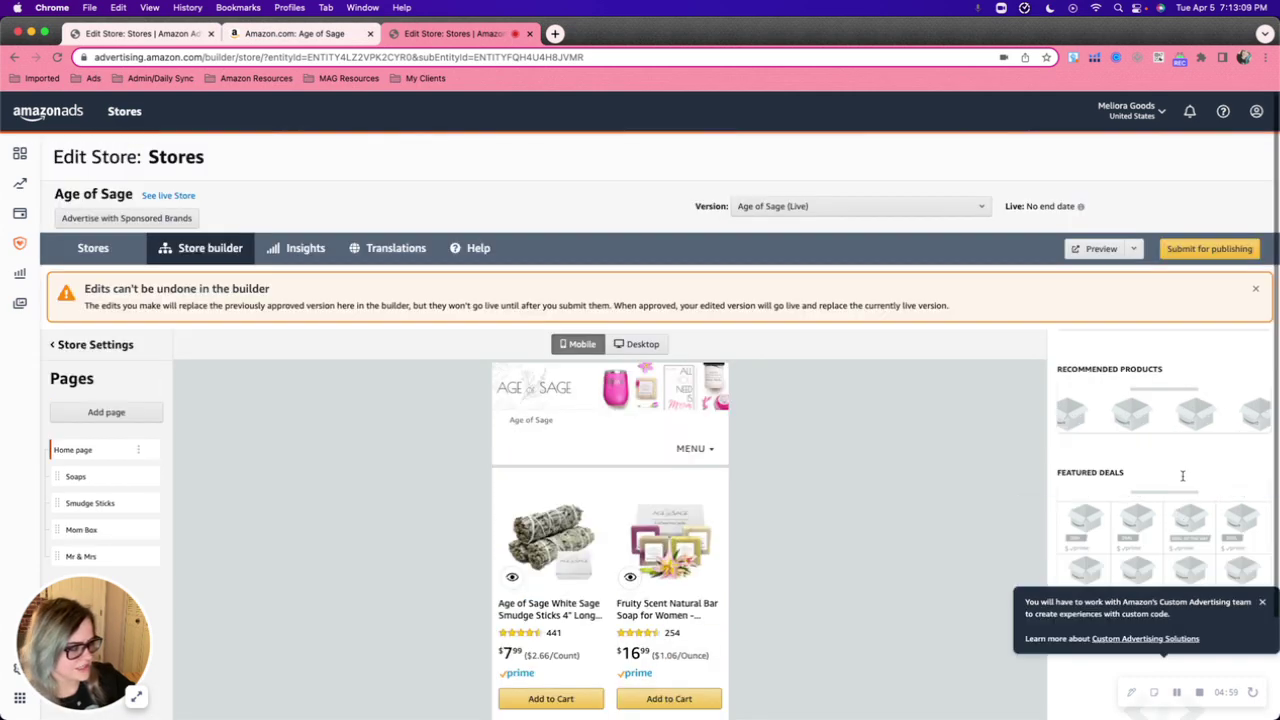
scroll(1182, 482, up, 5)
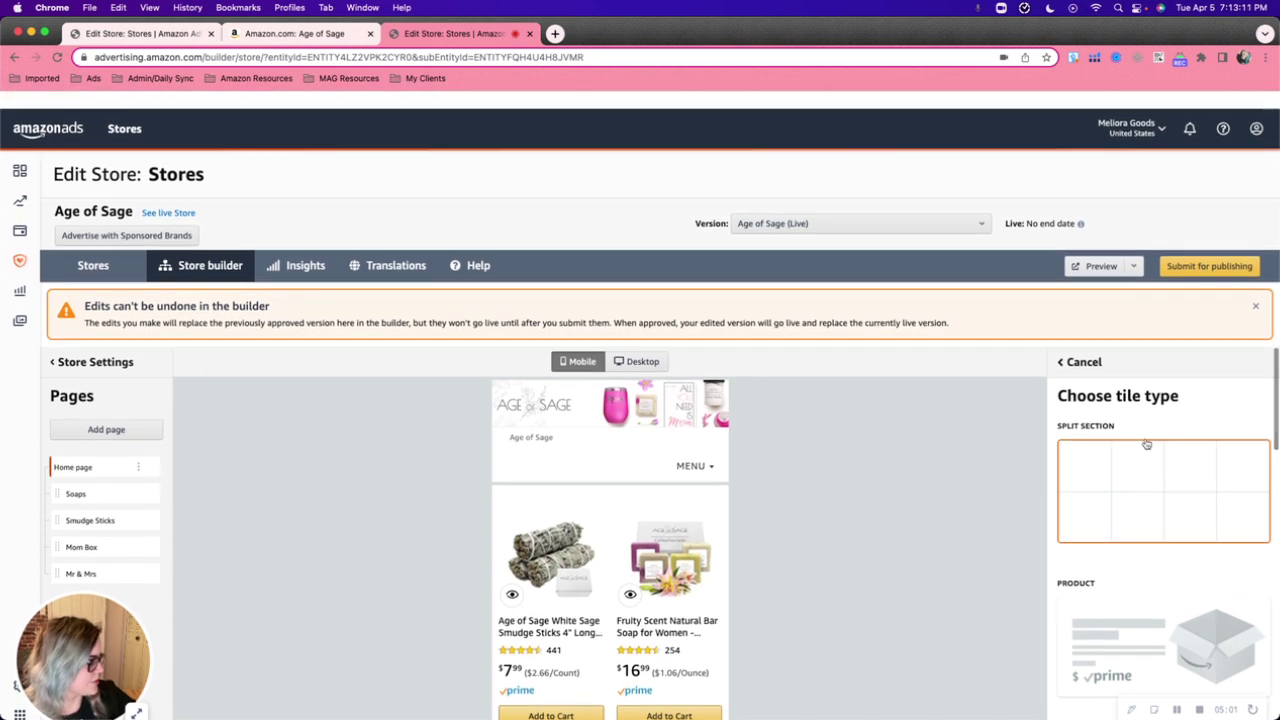
key(Escape)
- Open the Product Grid section's settings and close them again unchanged
scroll(1235, 478, down, 3)
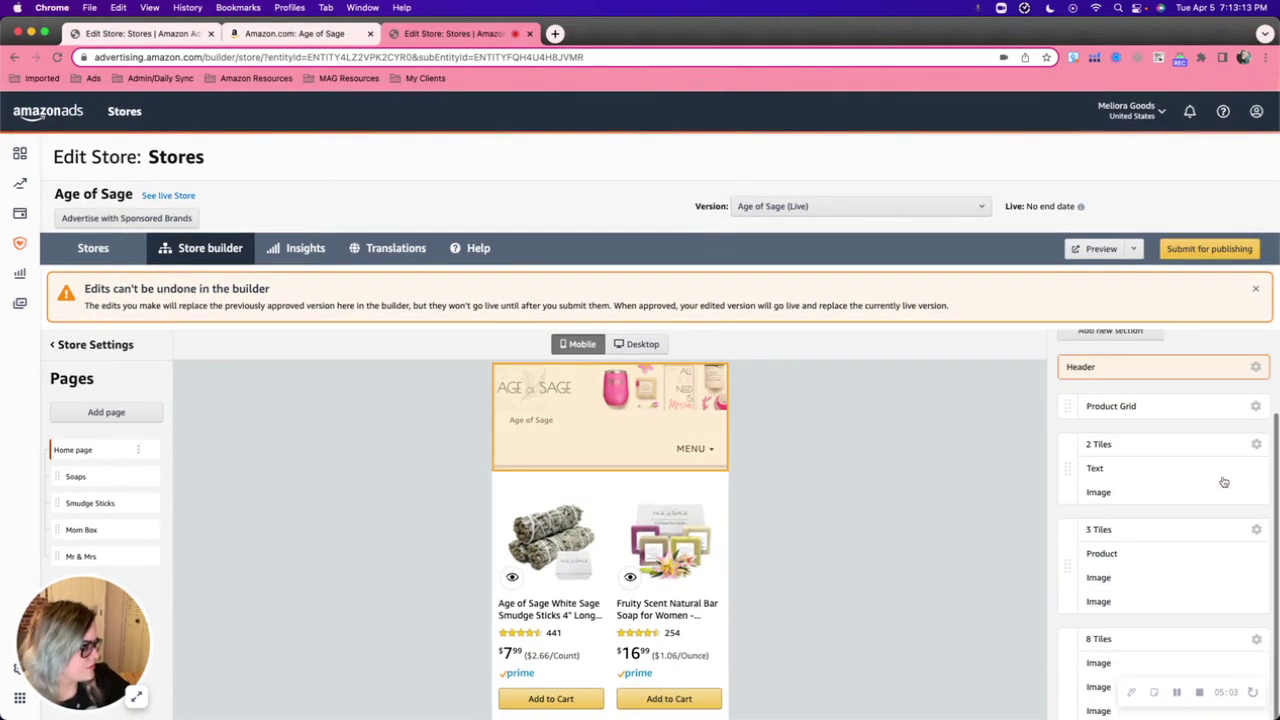
click(1173, 386)
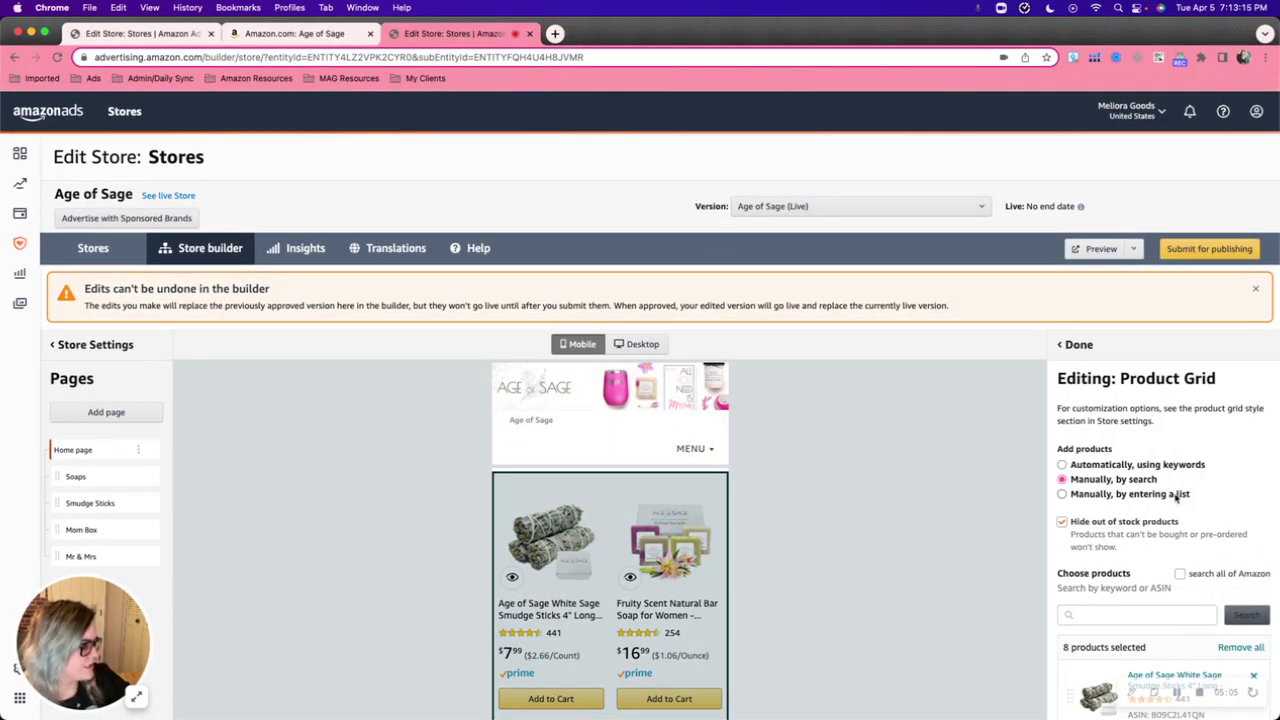
scroll(1178, 497, down, 10)
scroll(1150, 480, up, 10)
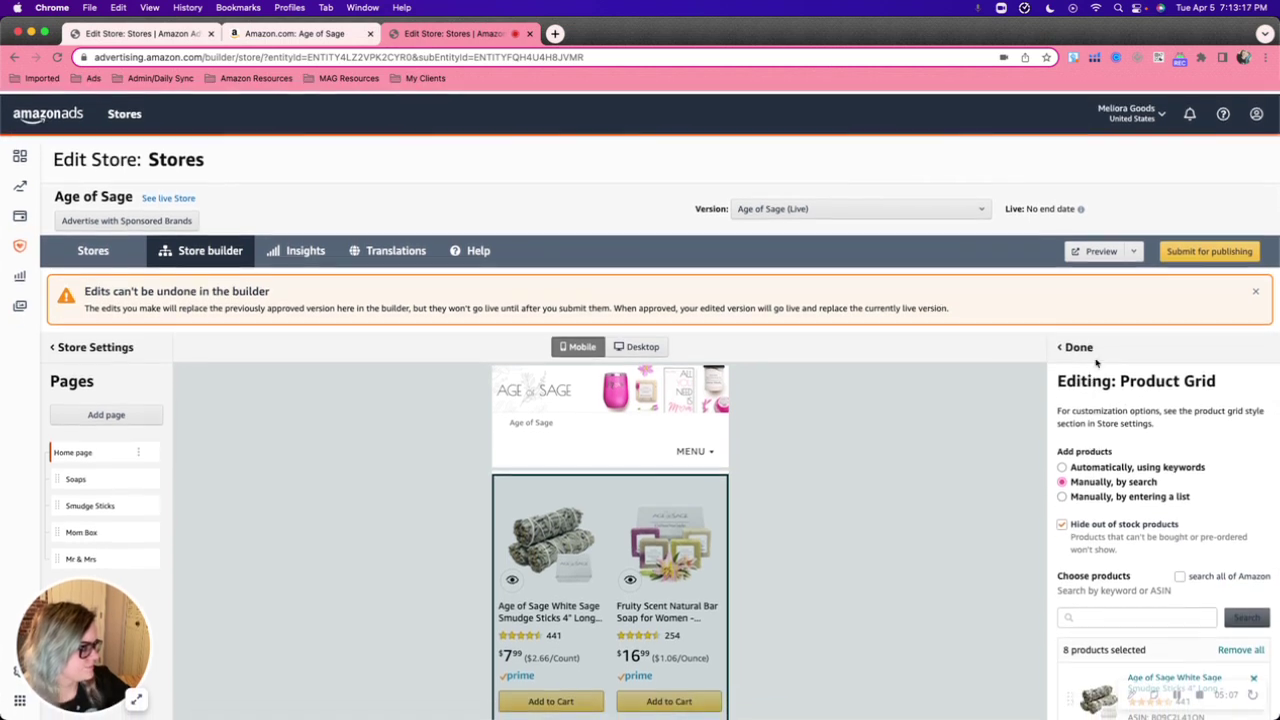
click(1077, 347)
- Start and cancel a new Home page section, then open the Soaps page in the builder
scroll(1150, 500, down, 2)
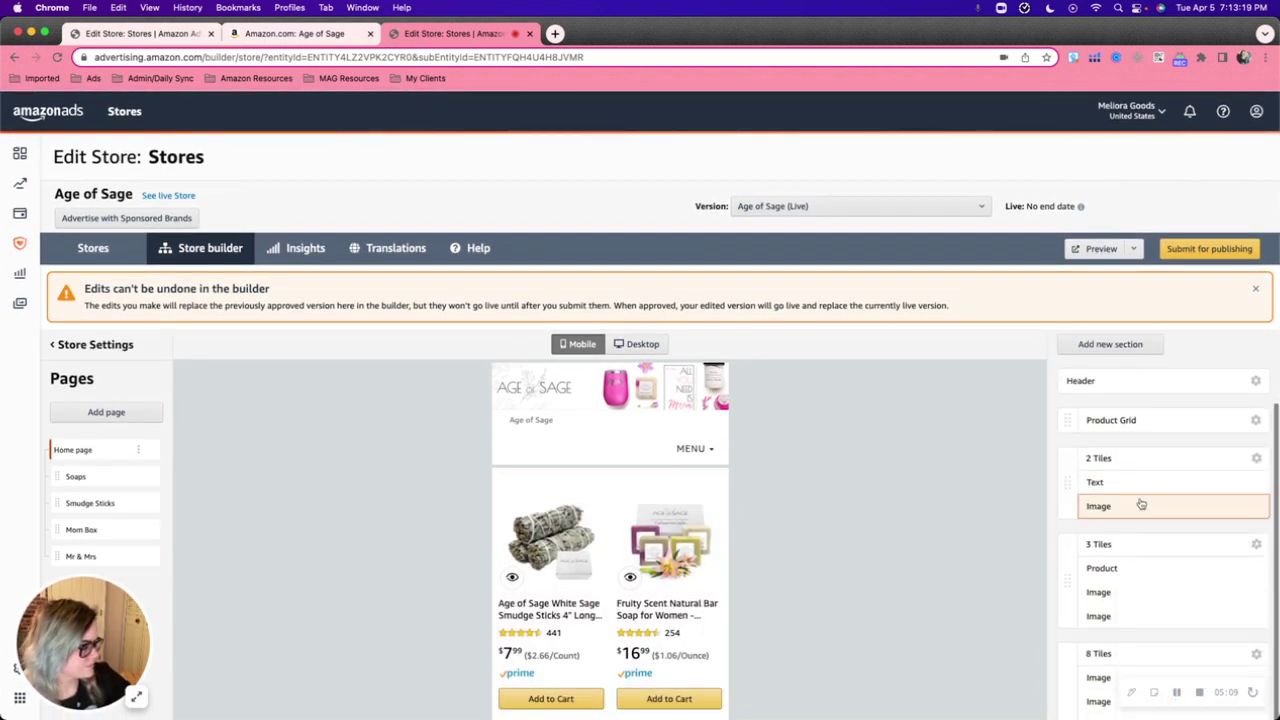
scroll(1130, 515, up, 2)
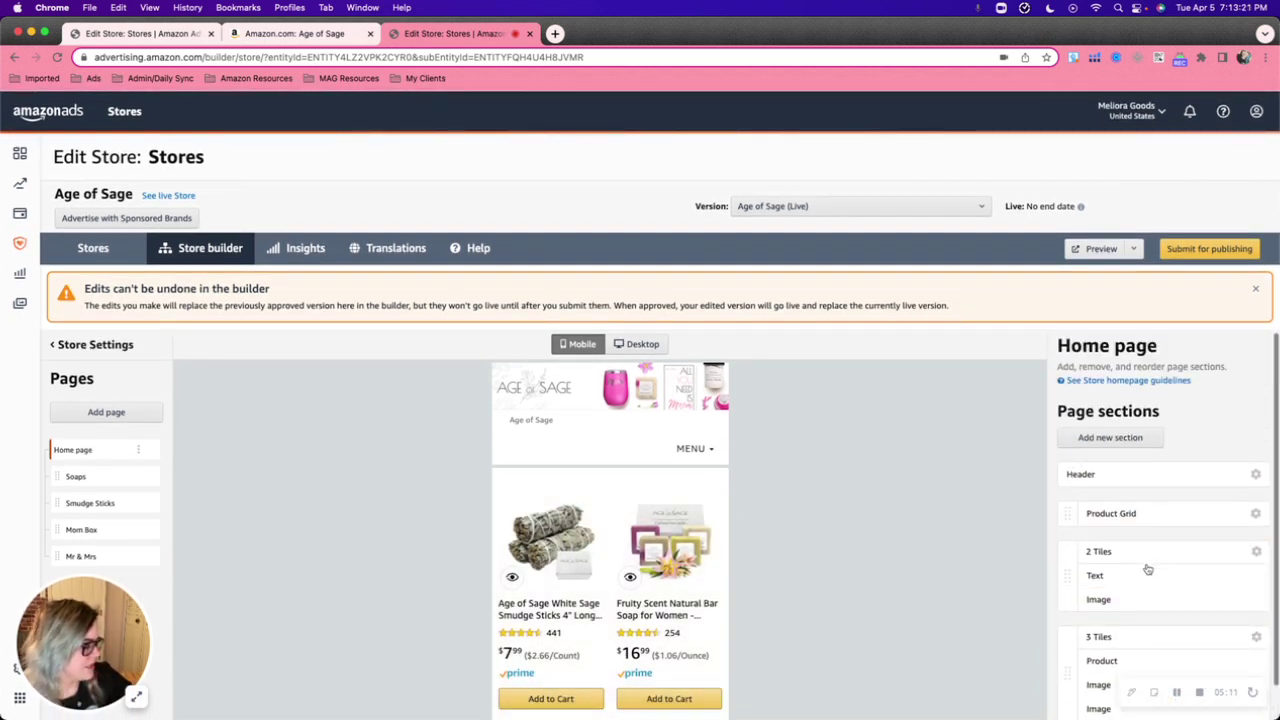
scroll(1130, 605, down, 2)
scroll(1128, 618, down, 1)
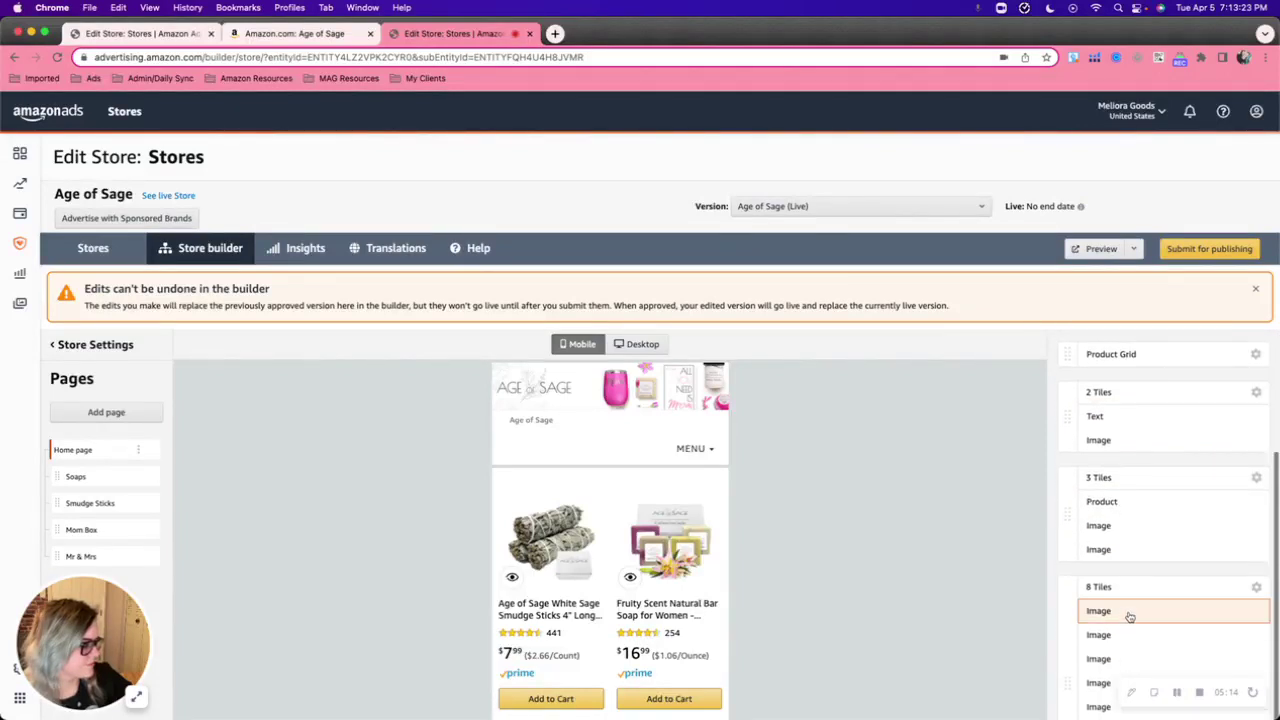
scroll(1121, 469, up, 3)
click(1110, 442)
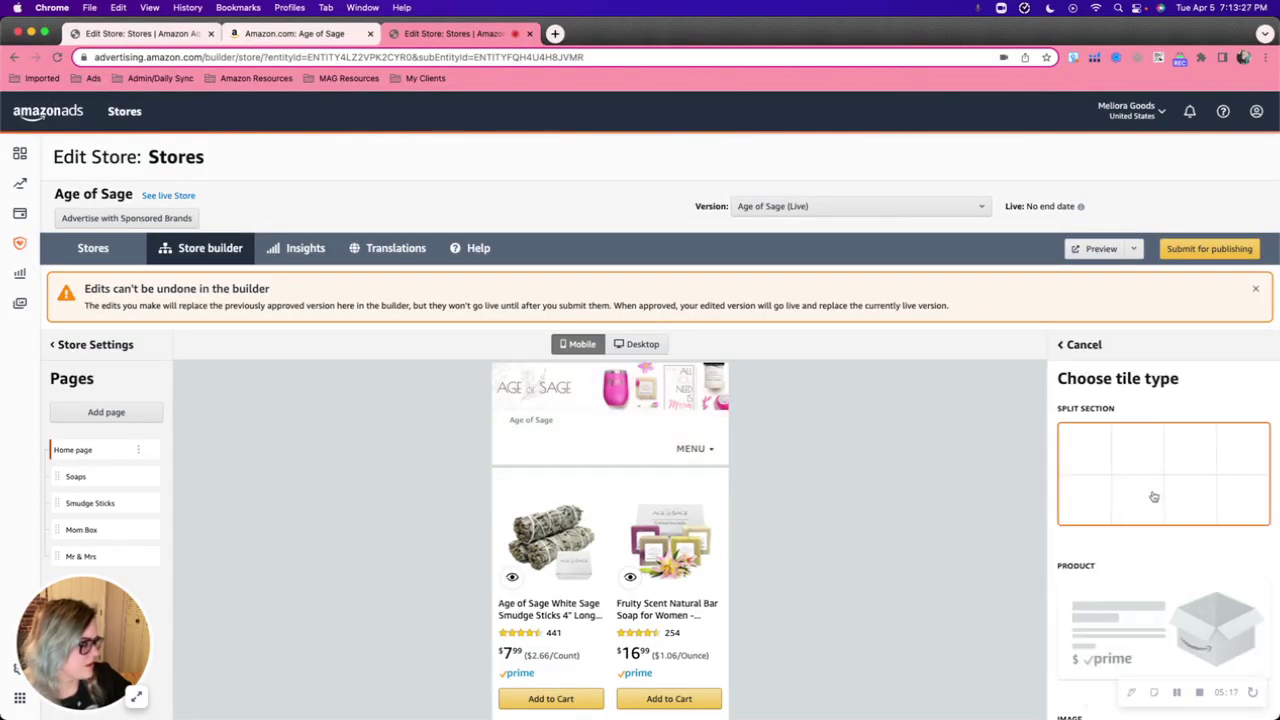
scroll(1153, 497, down, 10)
scroll(1128, 408, up, 10)
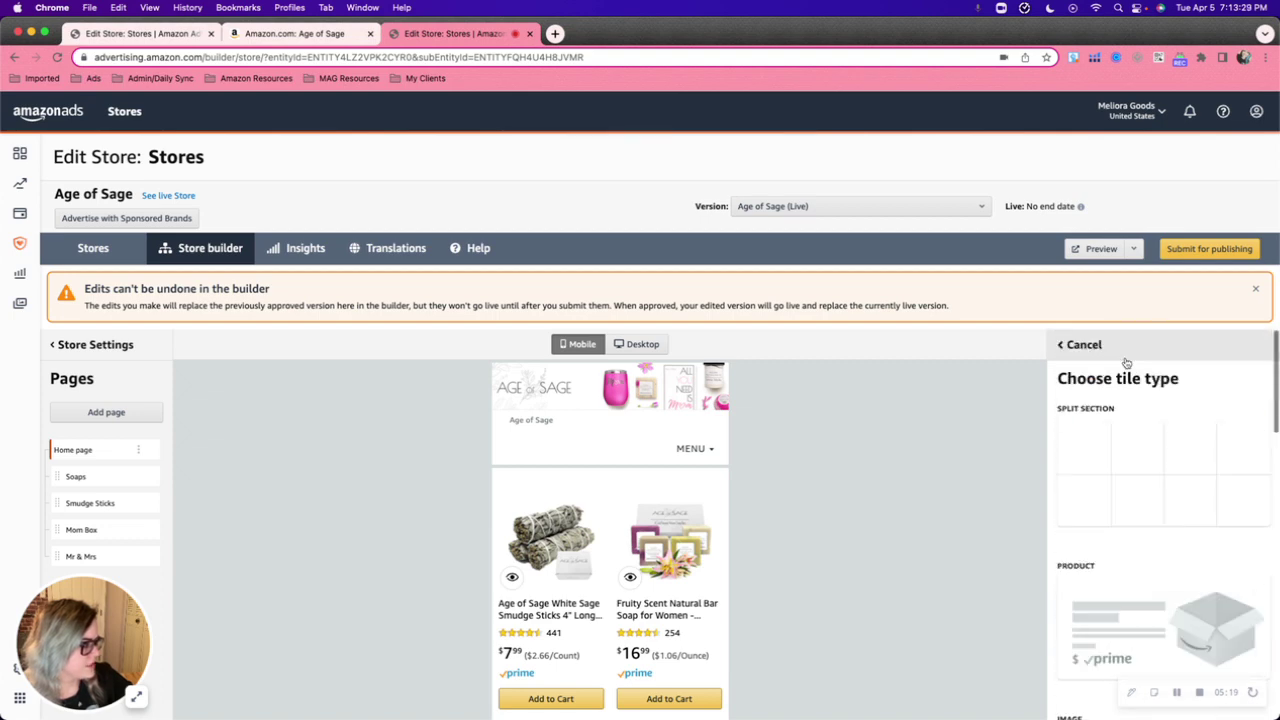
click(1083, 350)
click(98, 484)
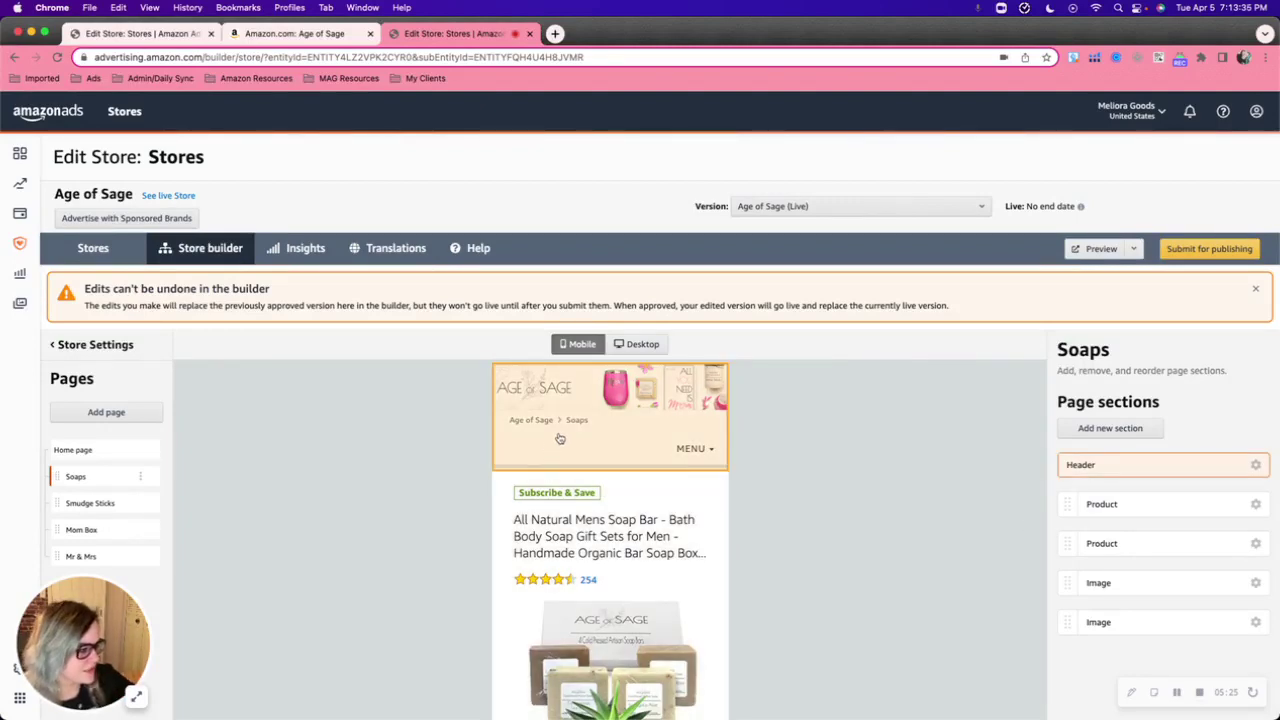
click(292, 33)
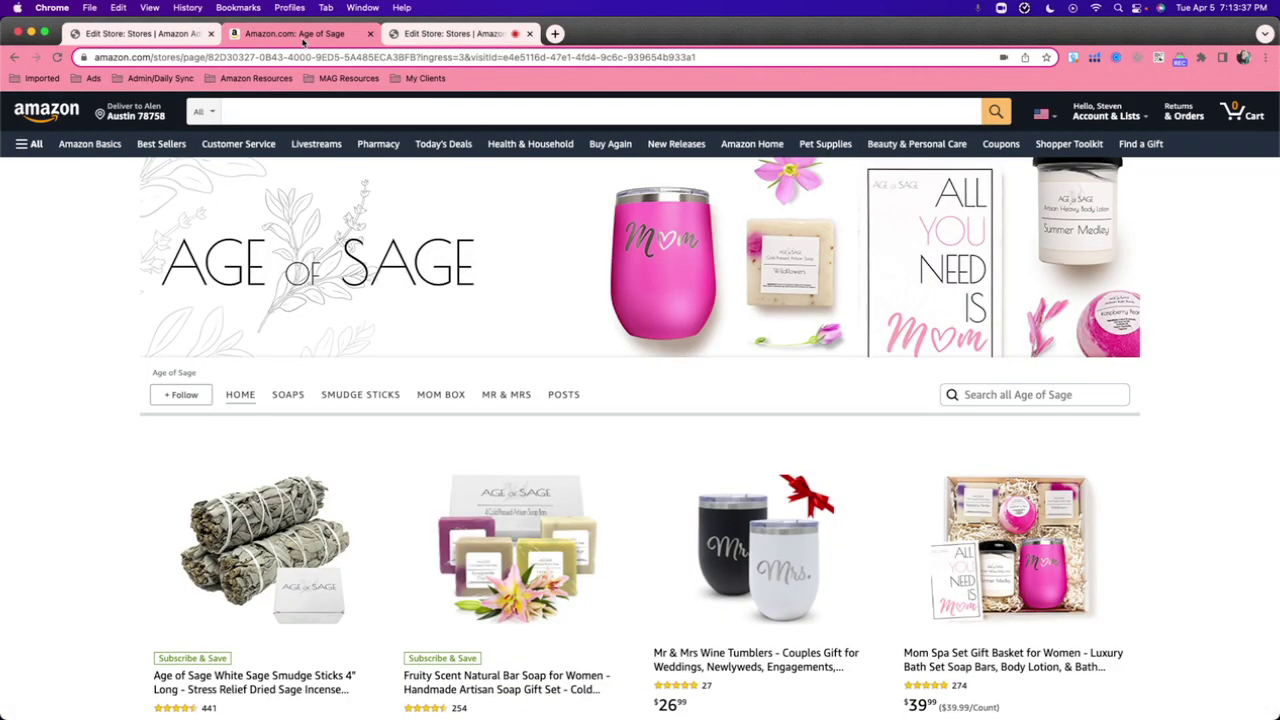
- Open the live SOAPS page and scroll through its Fruity and Masculine soap banners
click(288, 406)
scroll(880, 481, down, 3)
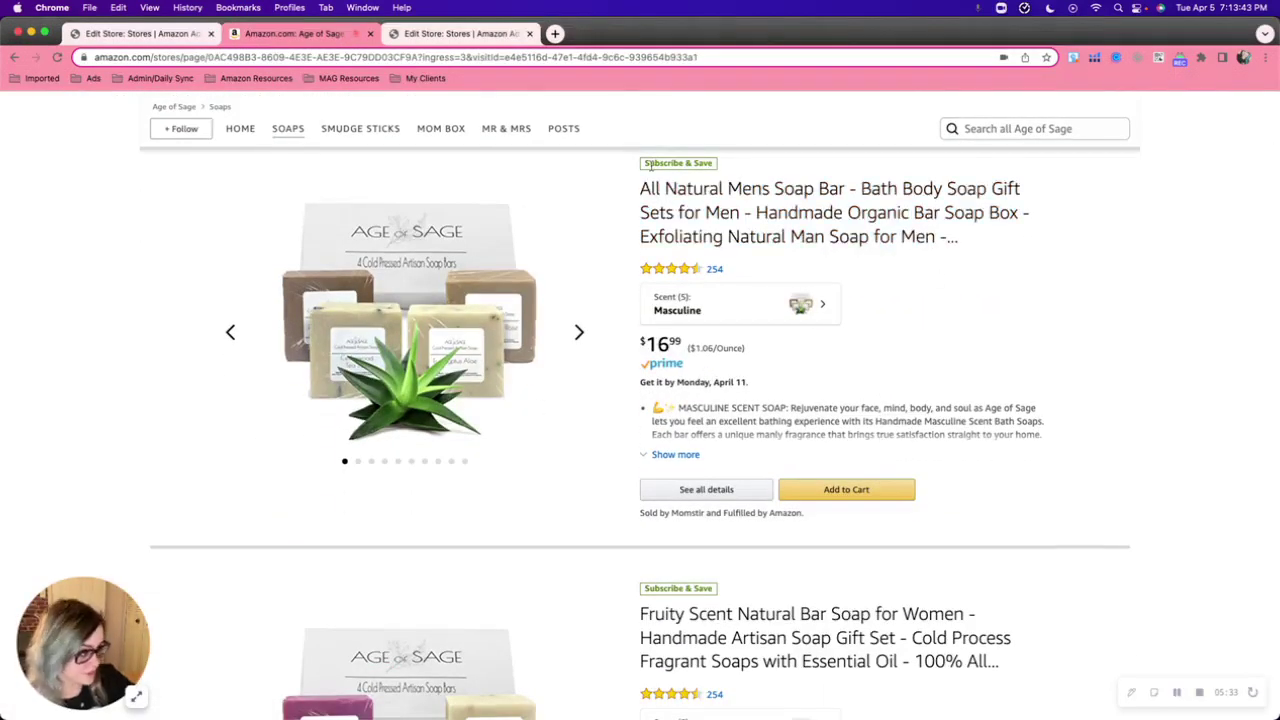
scroll(954, 374, down, 10)
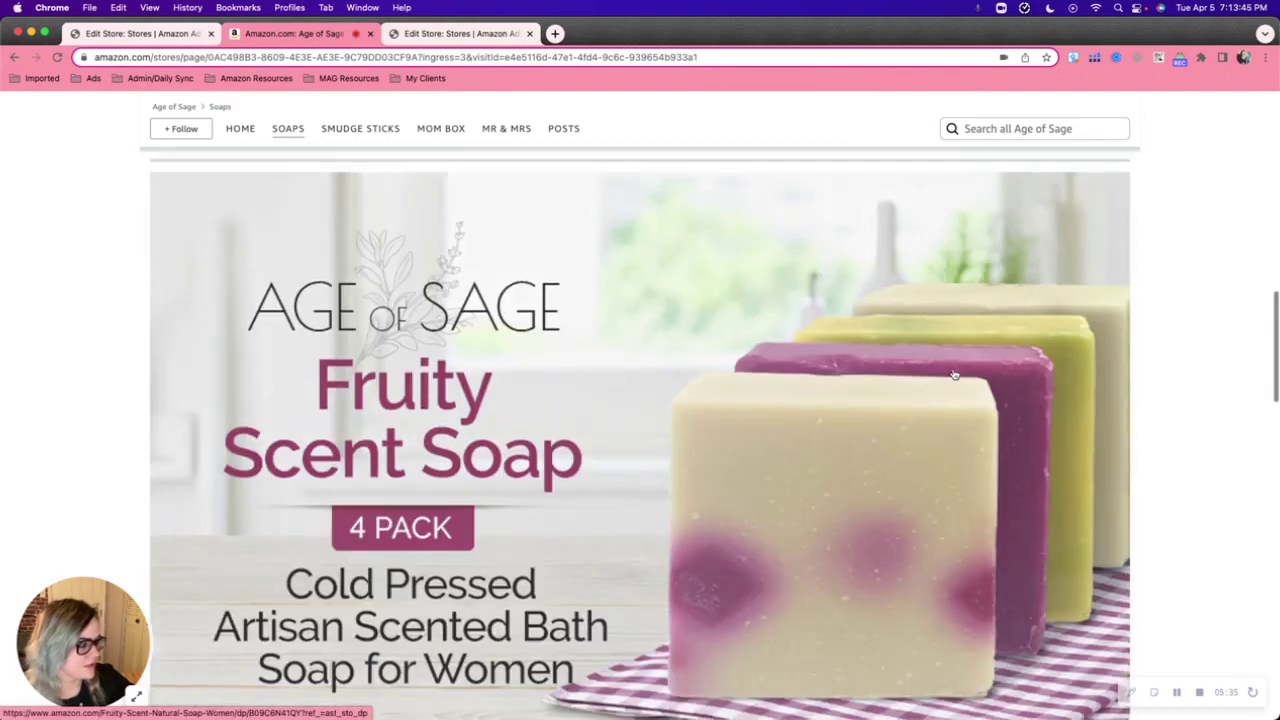
scroll(476, 502, down, 3)
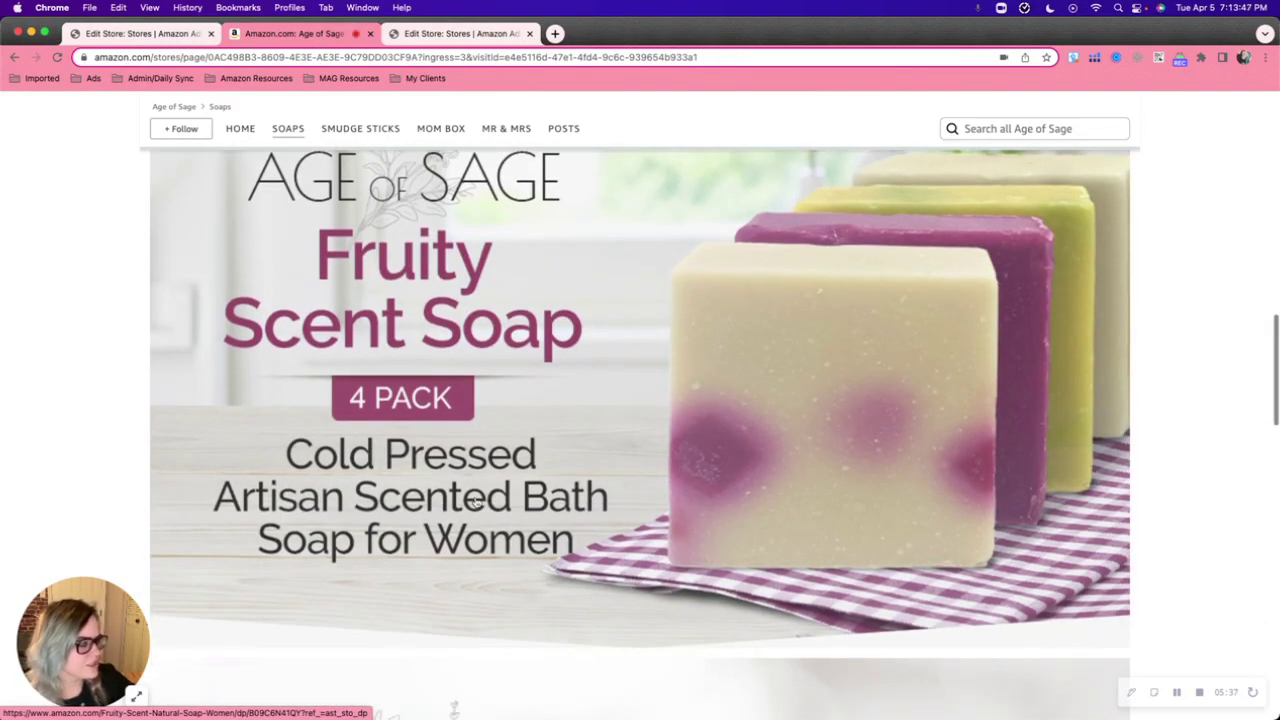
scroll(474, 497, up, 2)
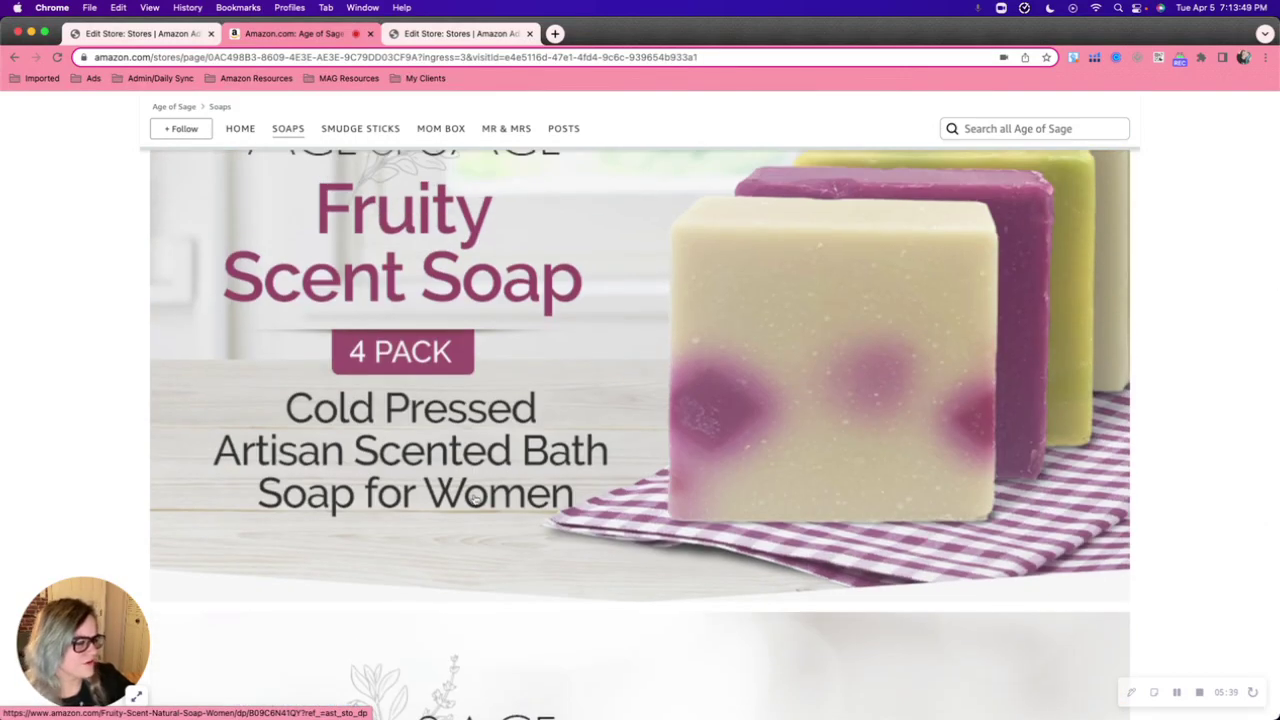
scroll(474, 497, down, 5)
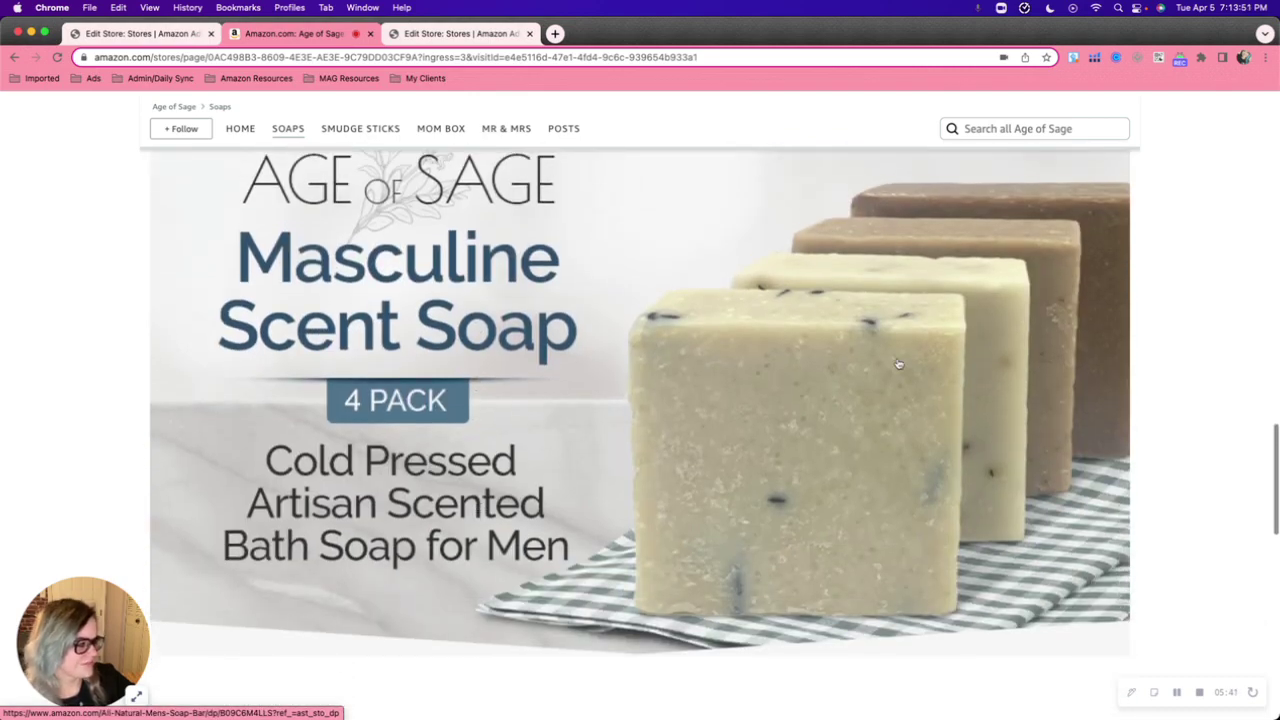
scroll(519, 395, up, 2)
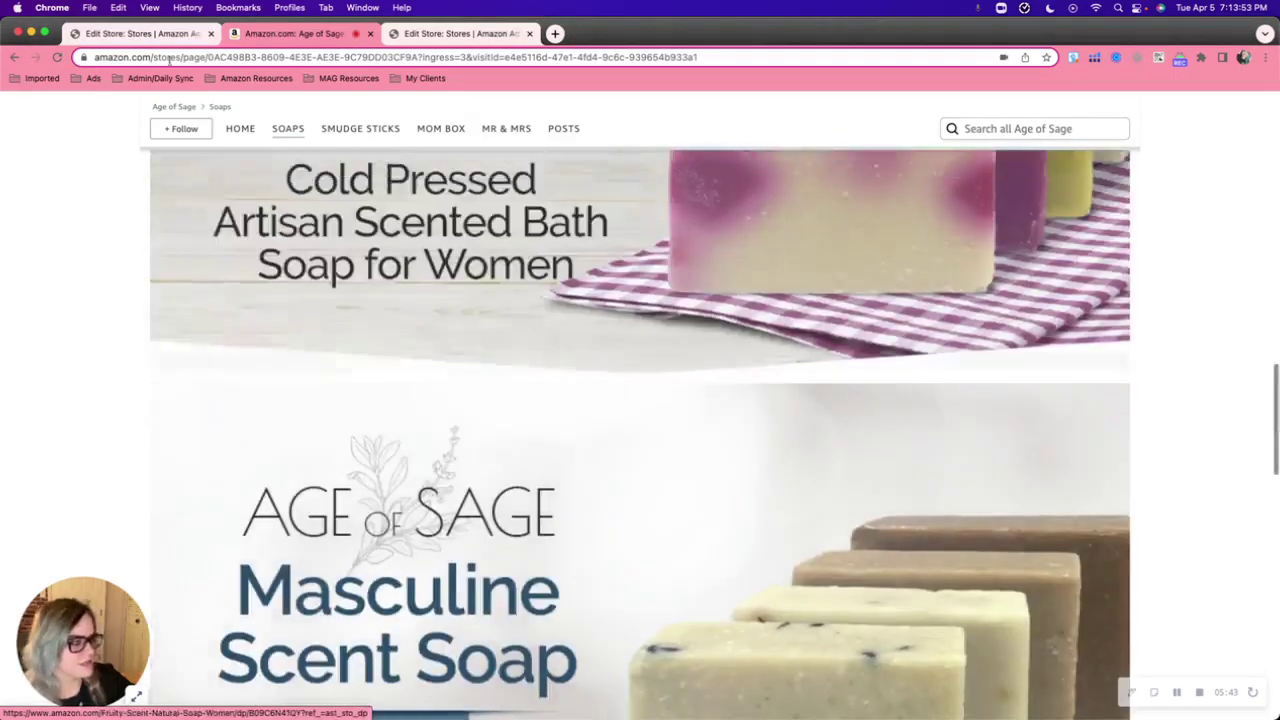
click(140, 33)
scroll(1189, 517, down, 3)
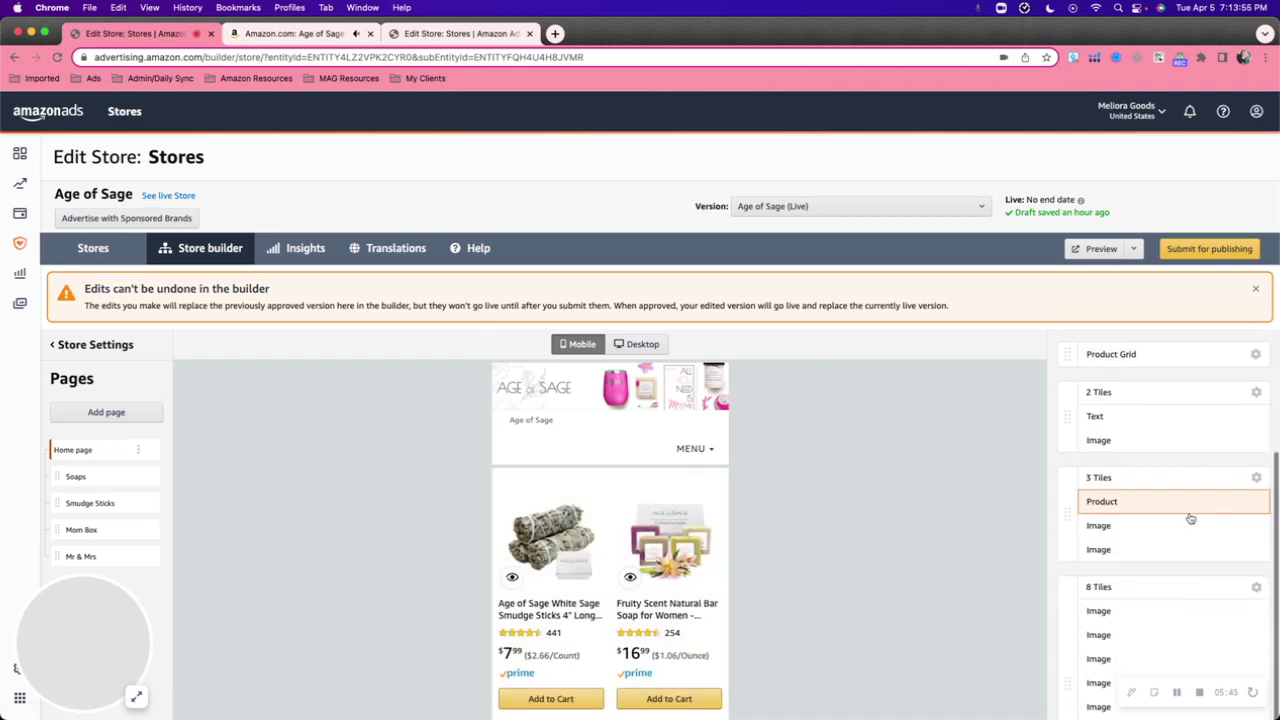
- Open the Soaps page in the builder and begin adding a new section
scroll(1189, 517, up, 3)
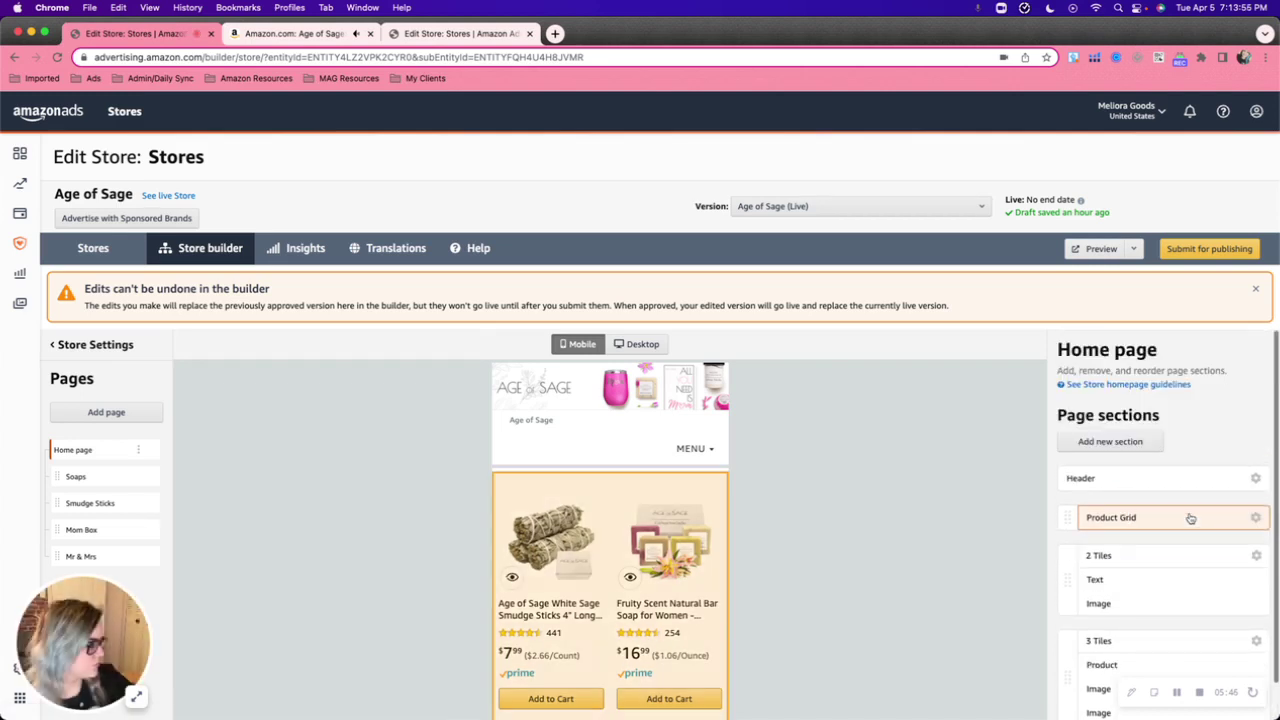
click(94, 479)
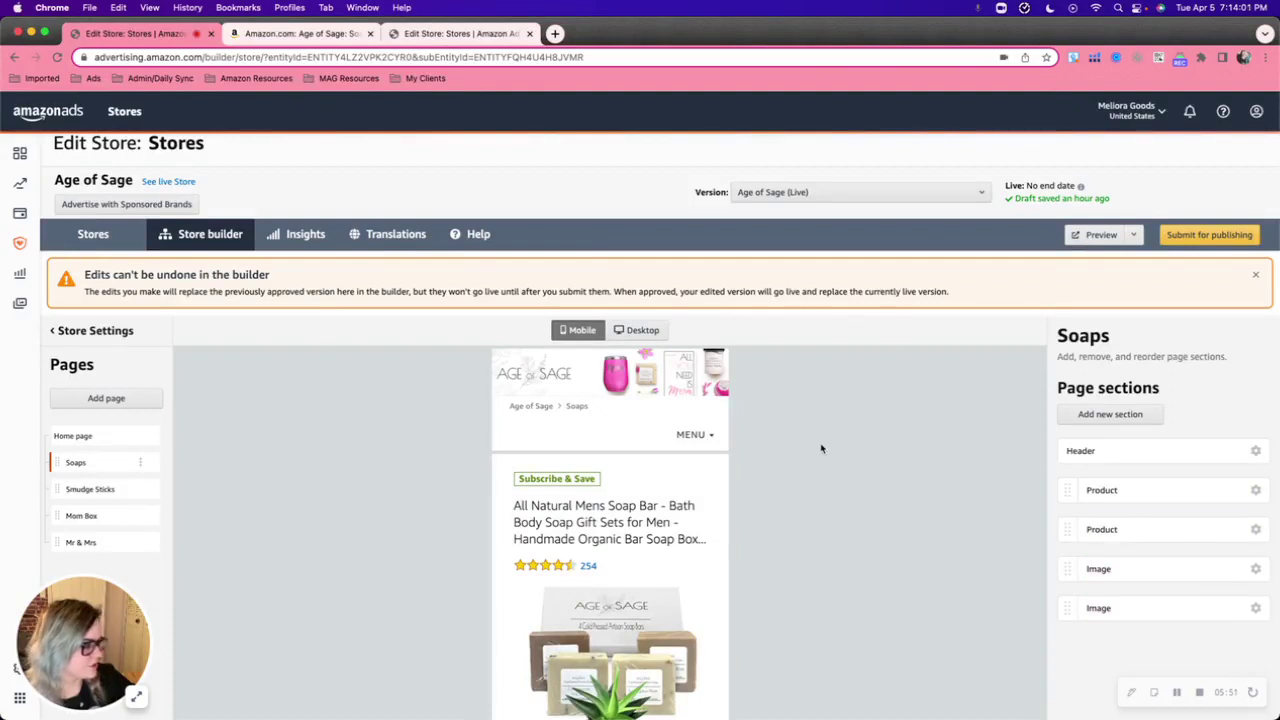
scroll(822, 449, down, 2)
click(1110, 307)
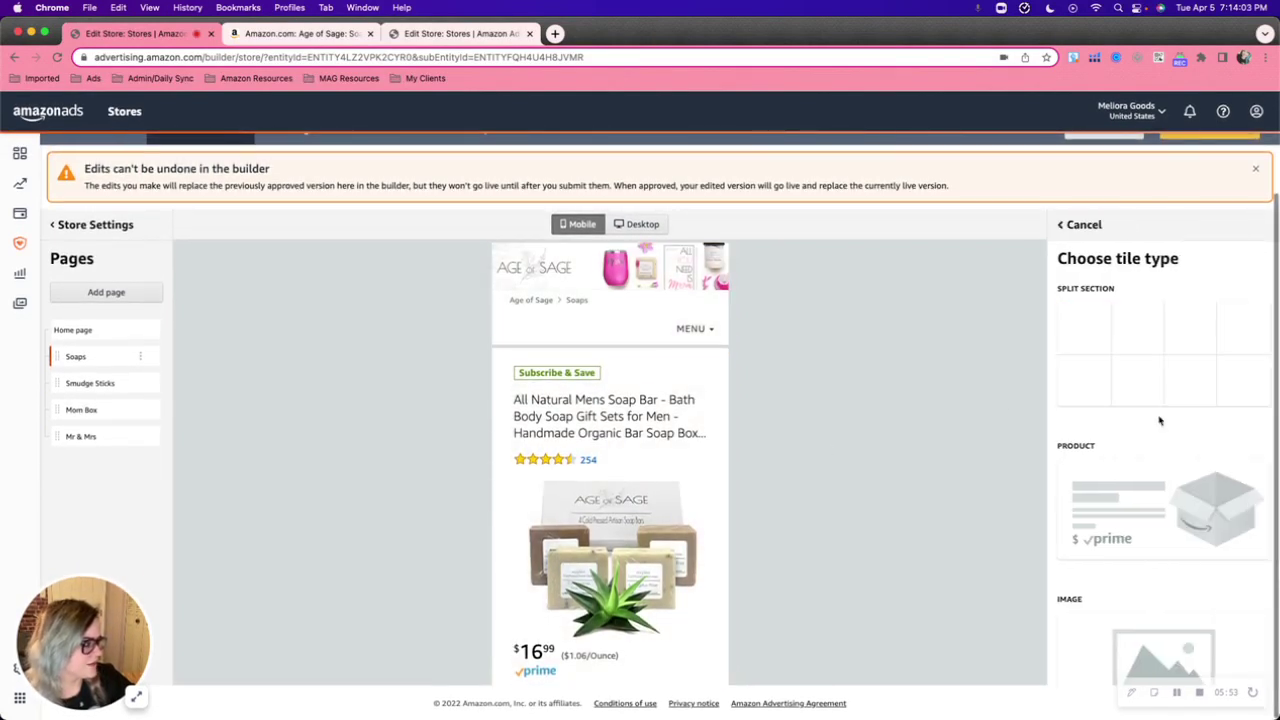
- Scroll through every tile type, then cancel without adding a tile
scroll(1176, 444, down, 3)
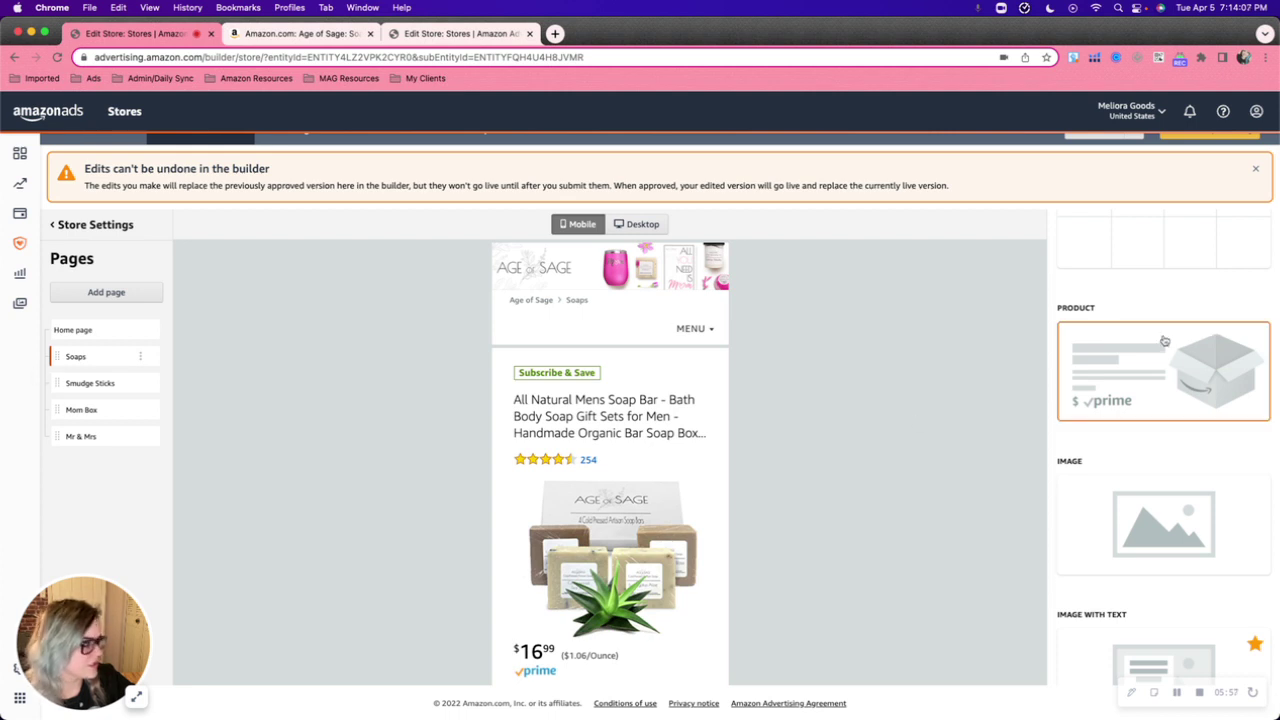
scroll(1160, 500, down, 7)
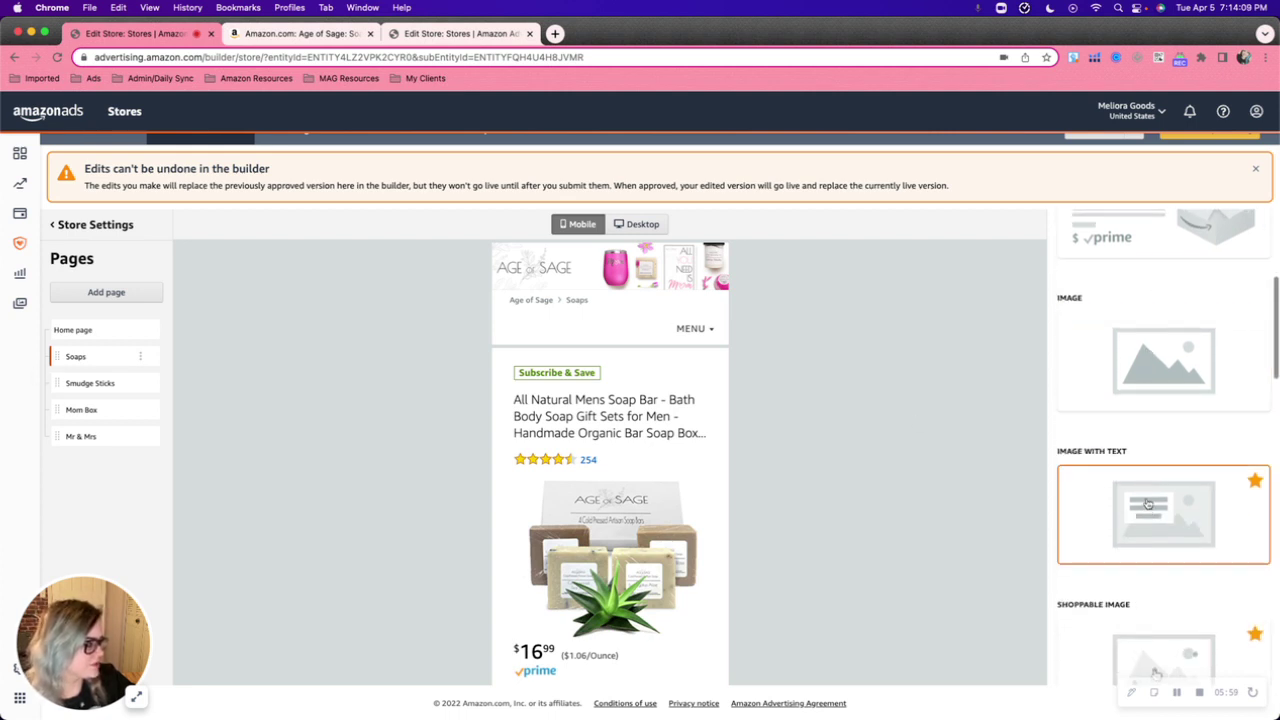
scroll(1162, 490, down, 4)
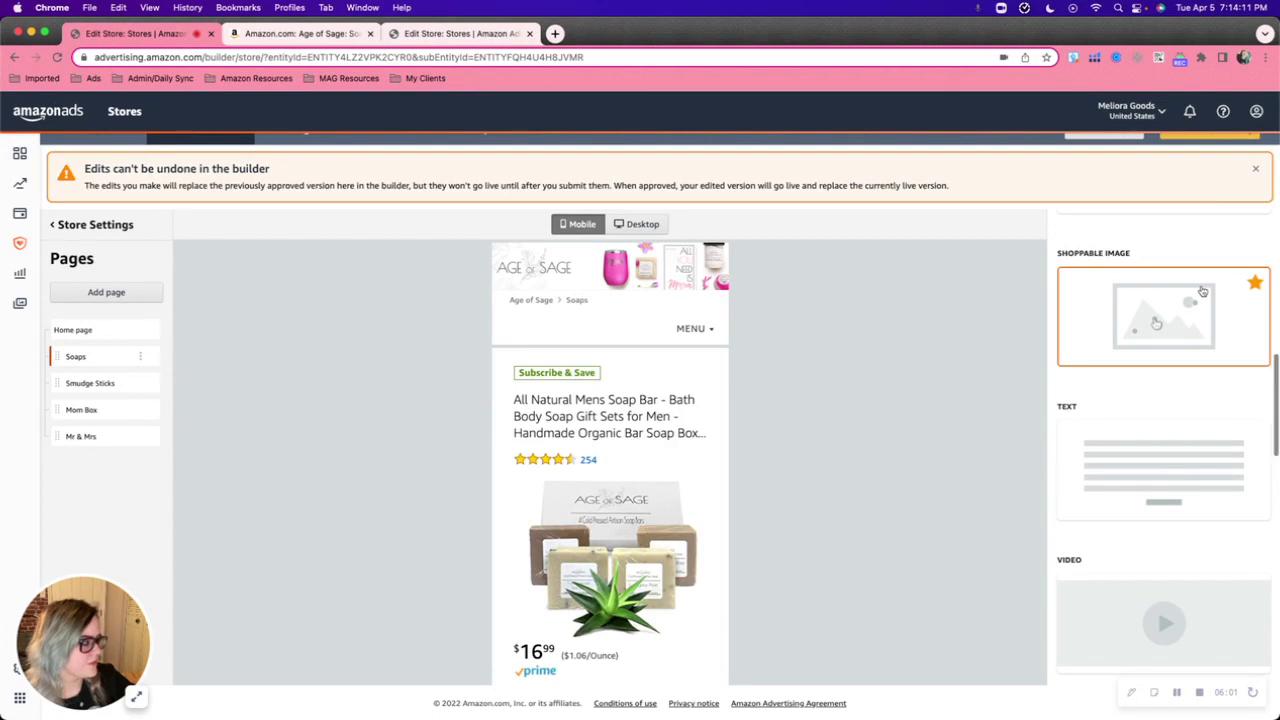
scroll(1155, 440, down, 2)
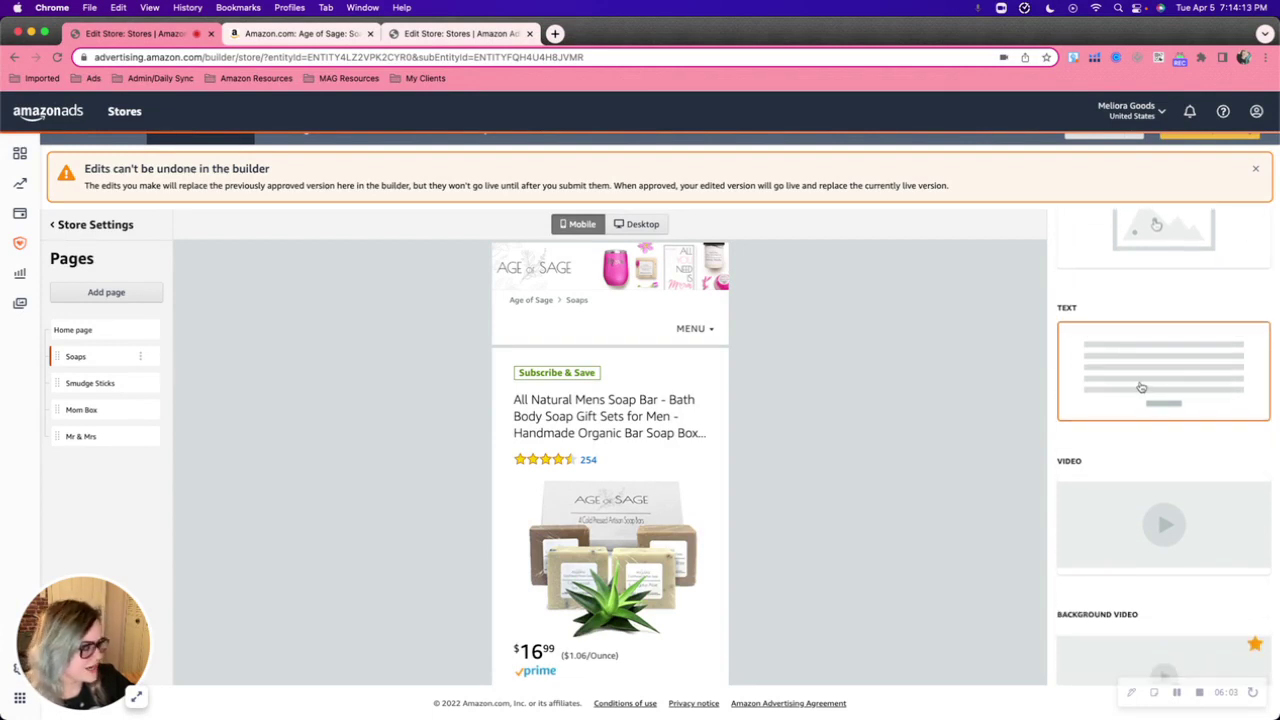
scroll(1143, 380, down, 4)
scroll(1166, 400, down, 3)
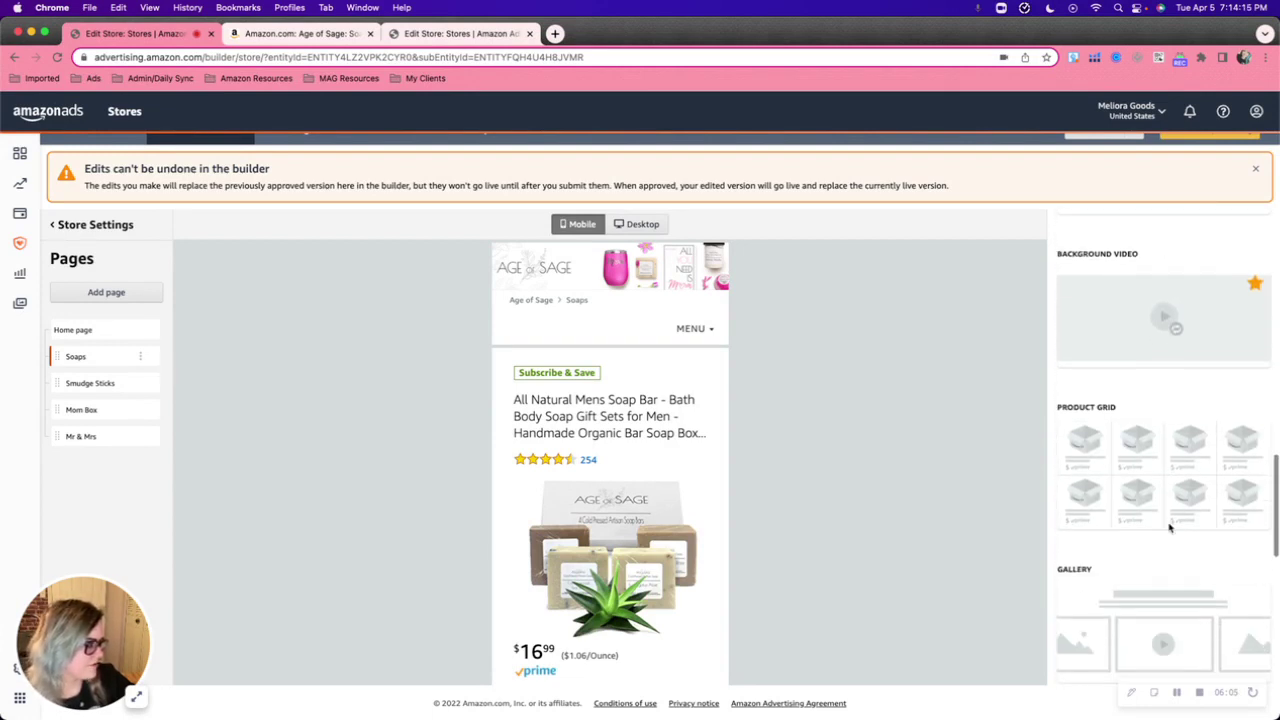
scroll(1165, 522, down, 5)
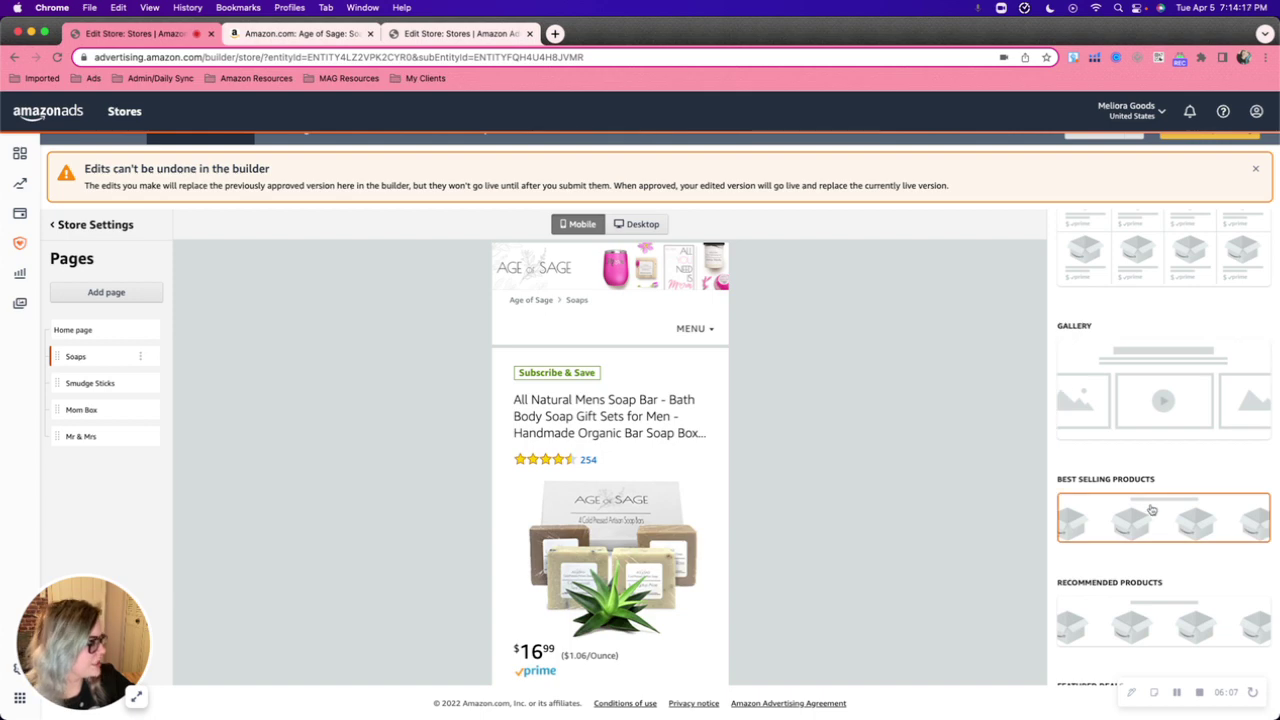
scroll(1151, 510, down, 4)
scroll(1212, 476, down, 3)
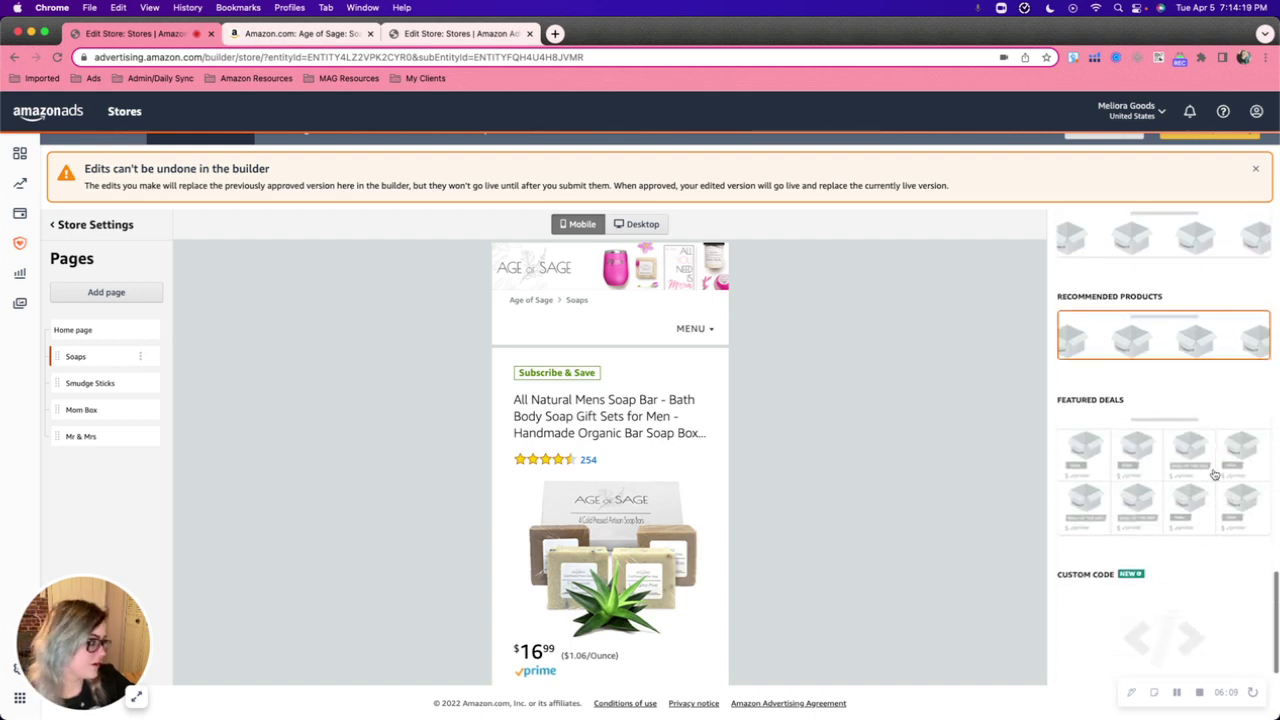
scroll(1106, 403, up, 3)
scroll(1106, 411, down, 4)
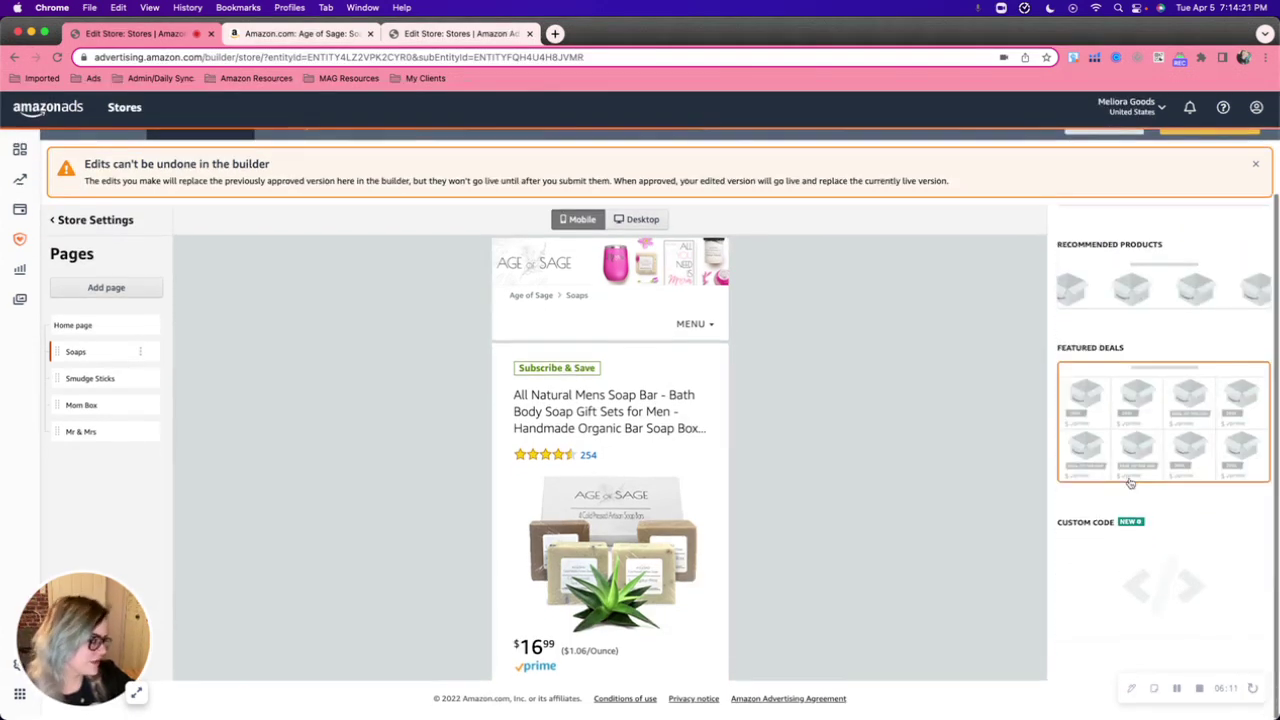
scroll(1130, 483, up, 12)
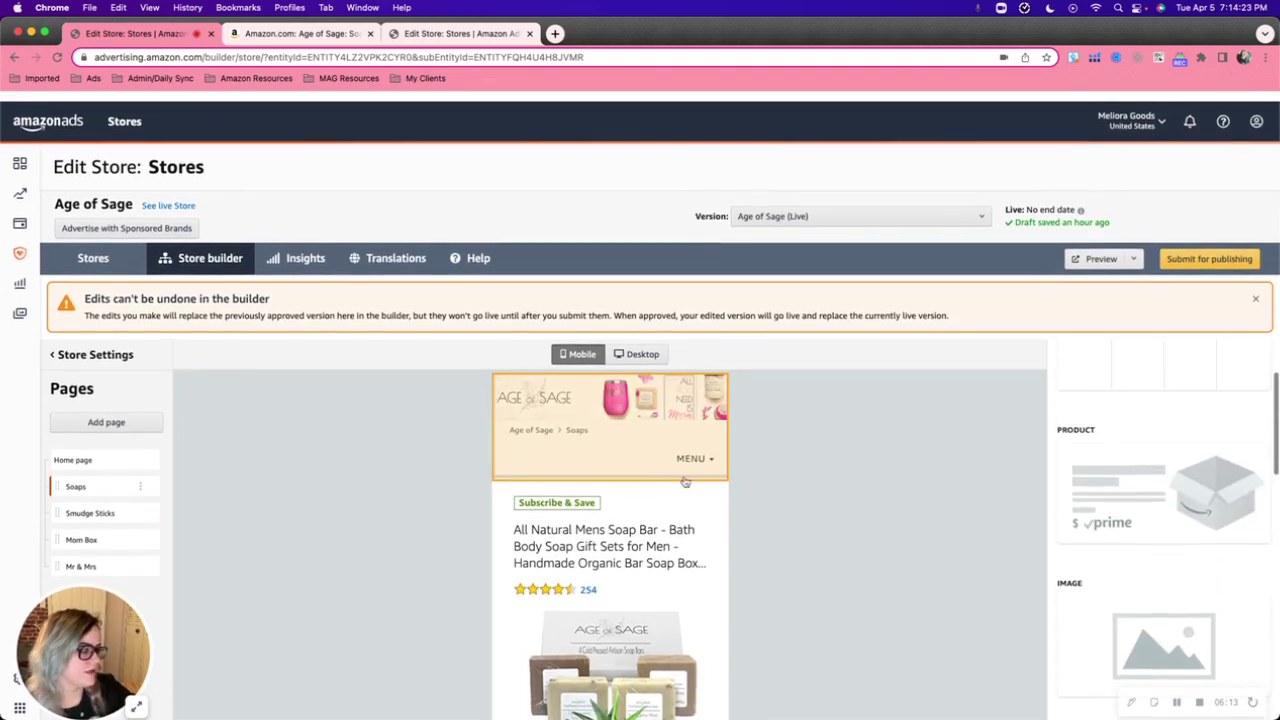
scroll(1149, 514, up, 5)
click(1072, 344)
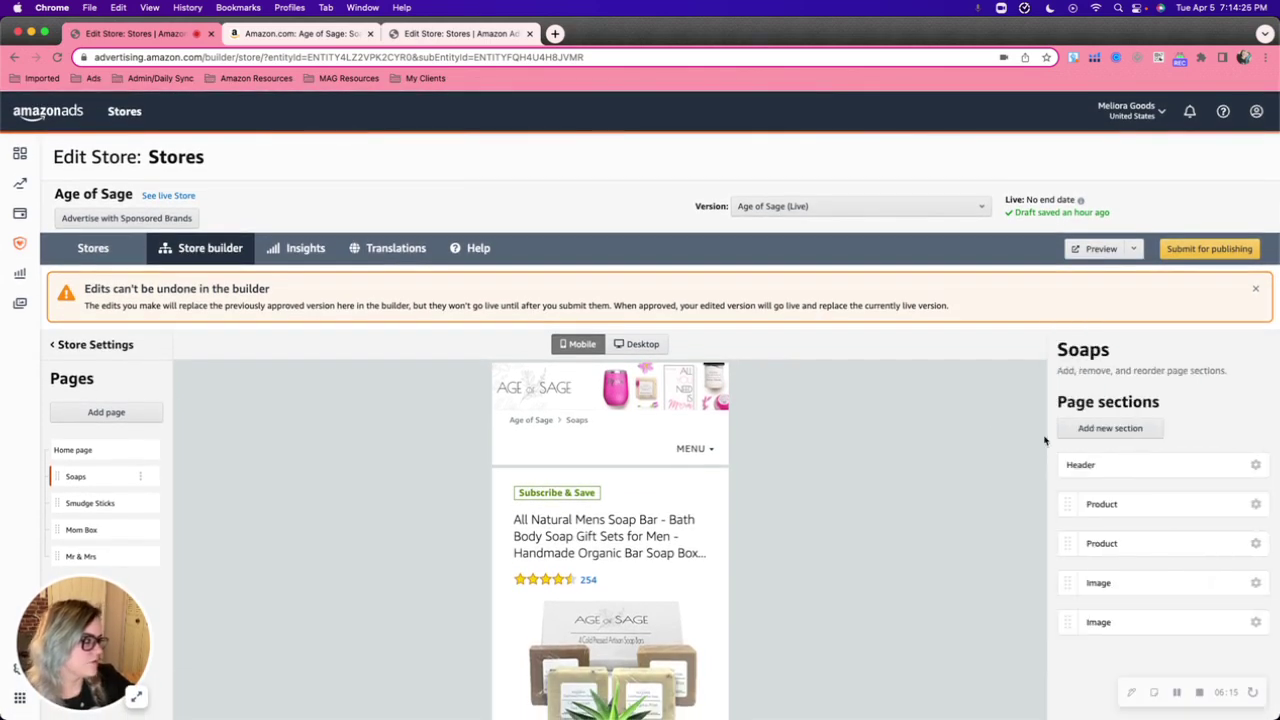
scroll(986, 491, down, 3)
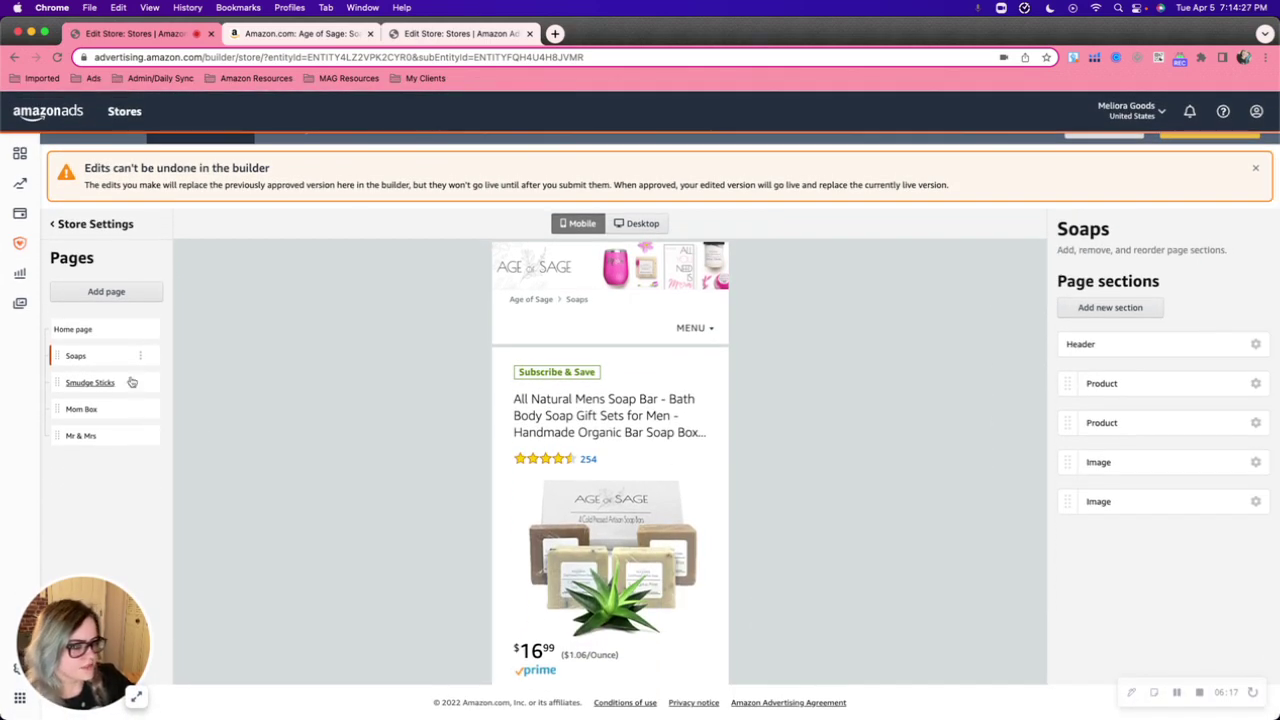
- Review Store Settings: brand name Age of Sage, hero logo hidden, Standard product grid; switch preview to desktop
click(95, 224)
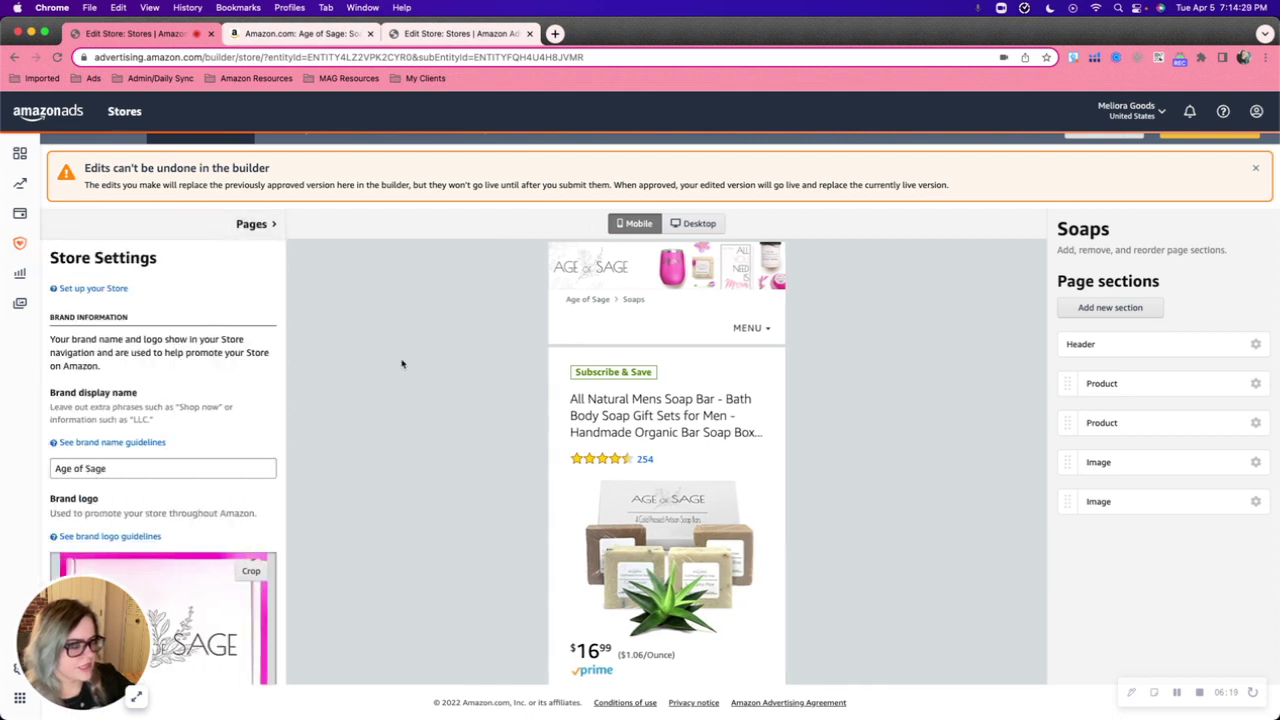
scroll(134, 323, down, 3)
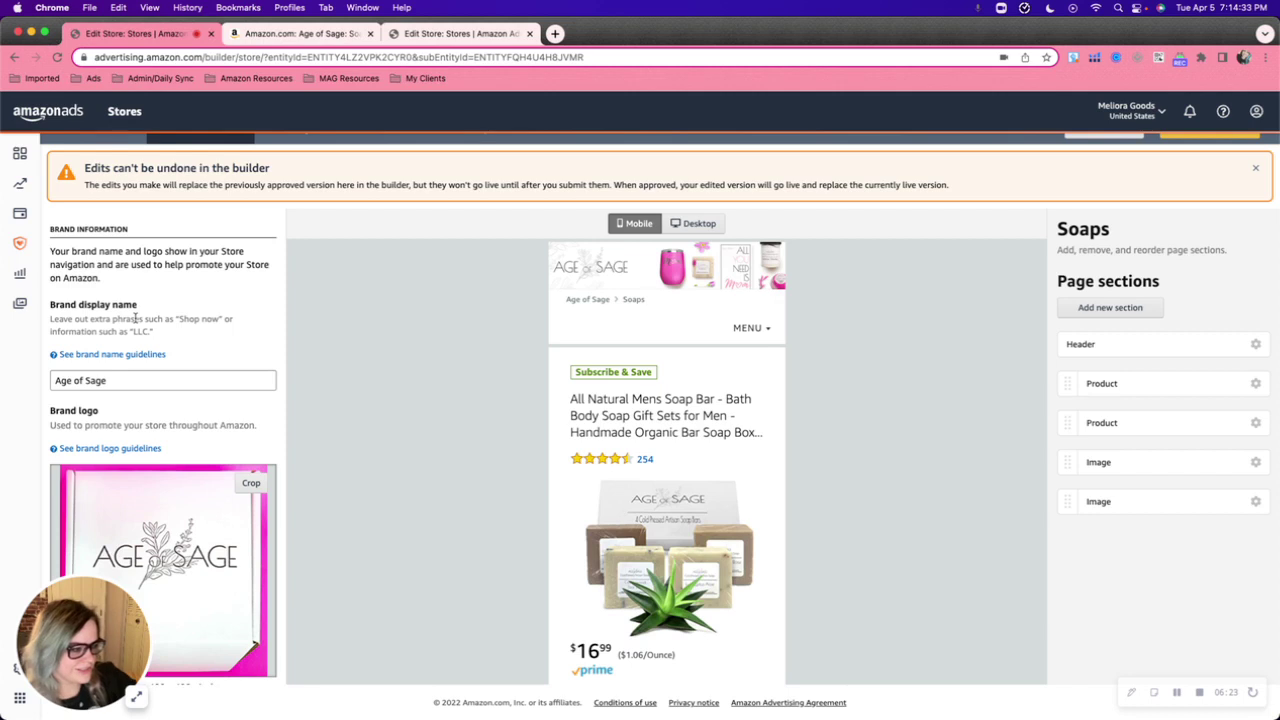
scroll(157, 371, down, 8)
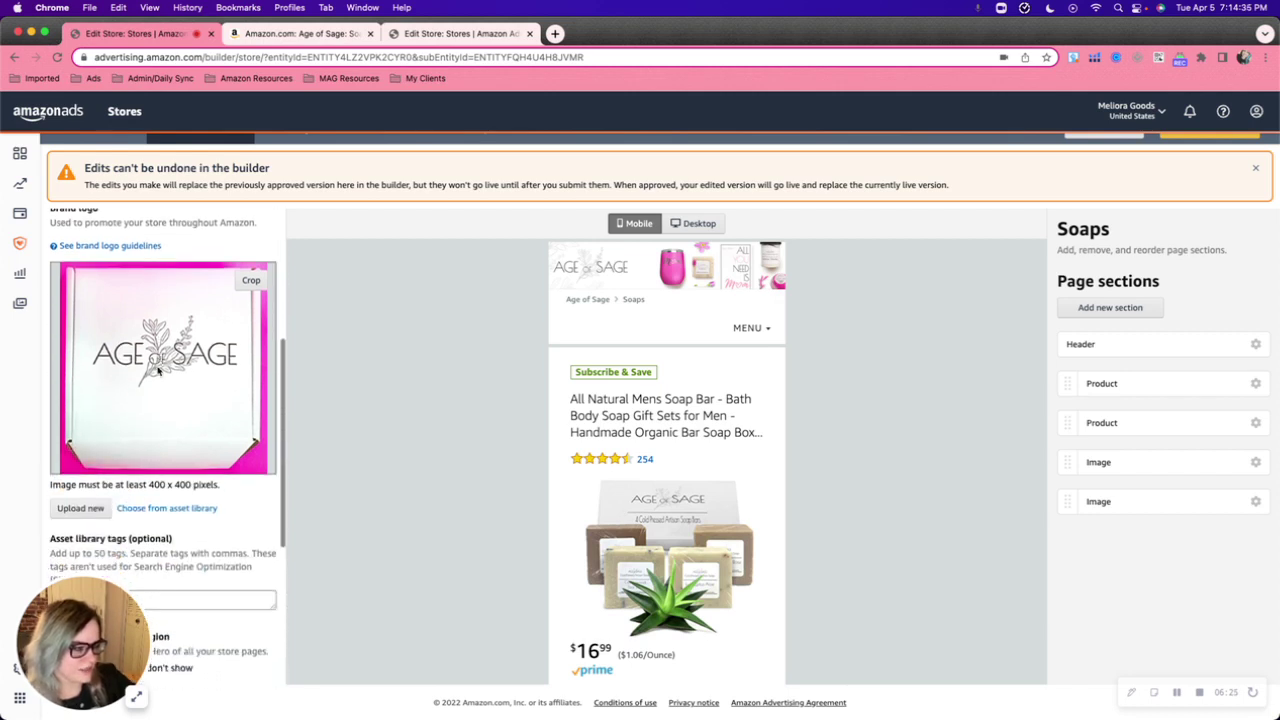
scroll(186, 388, down, 7)
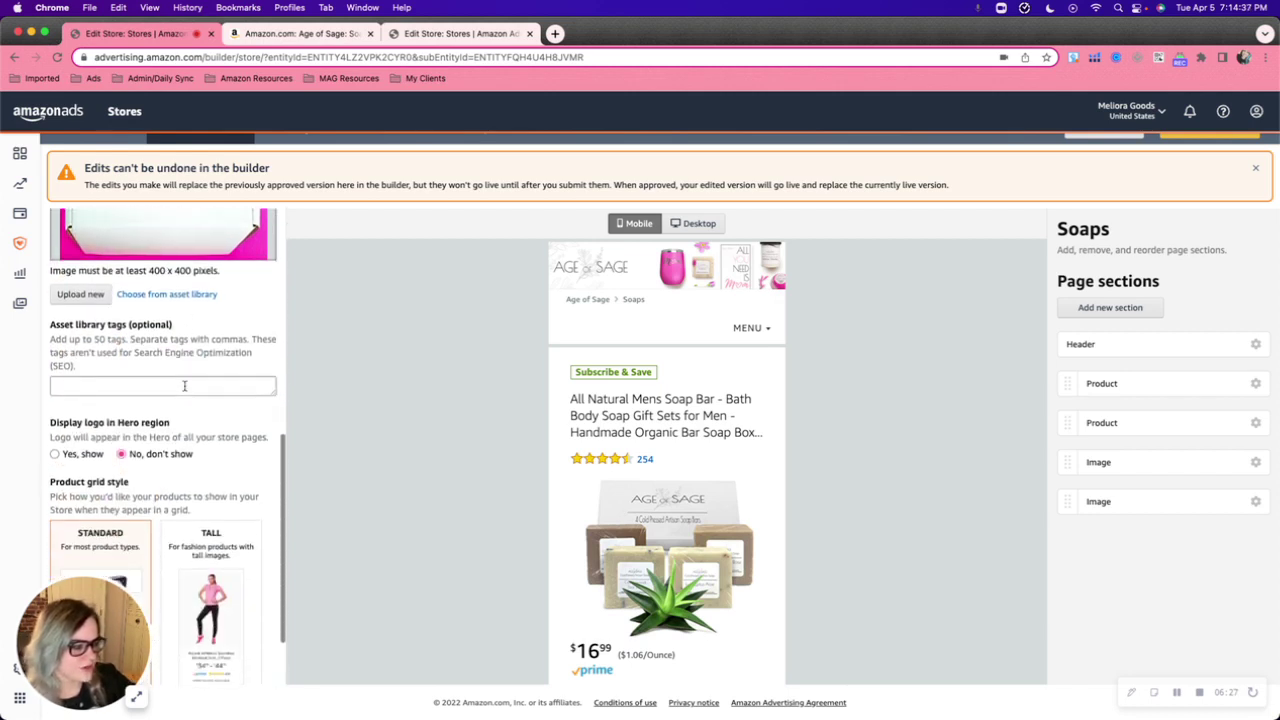
scroll(185, 390, down, 1)
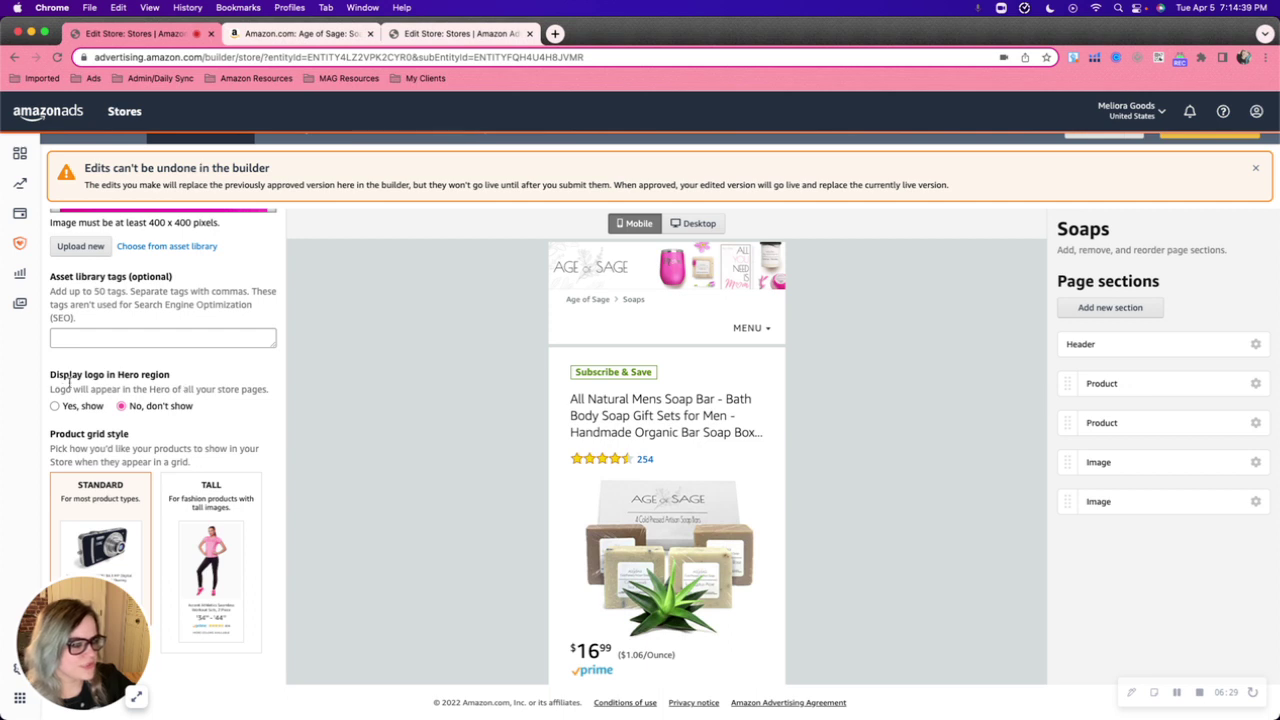
drag(57, 380, 241, 384)
click(177, 420)
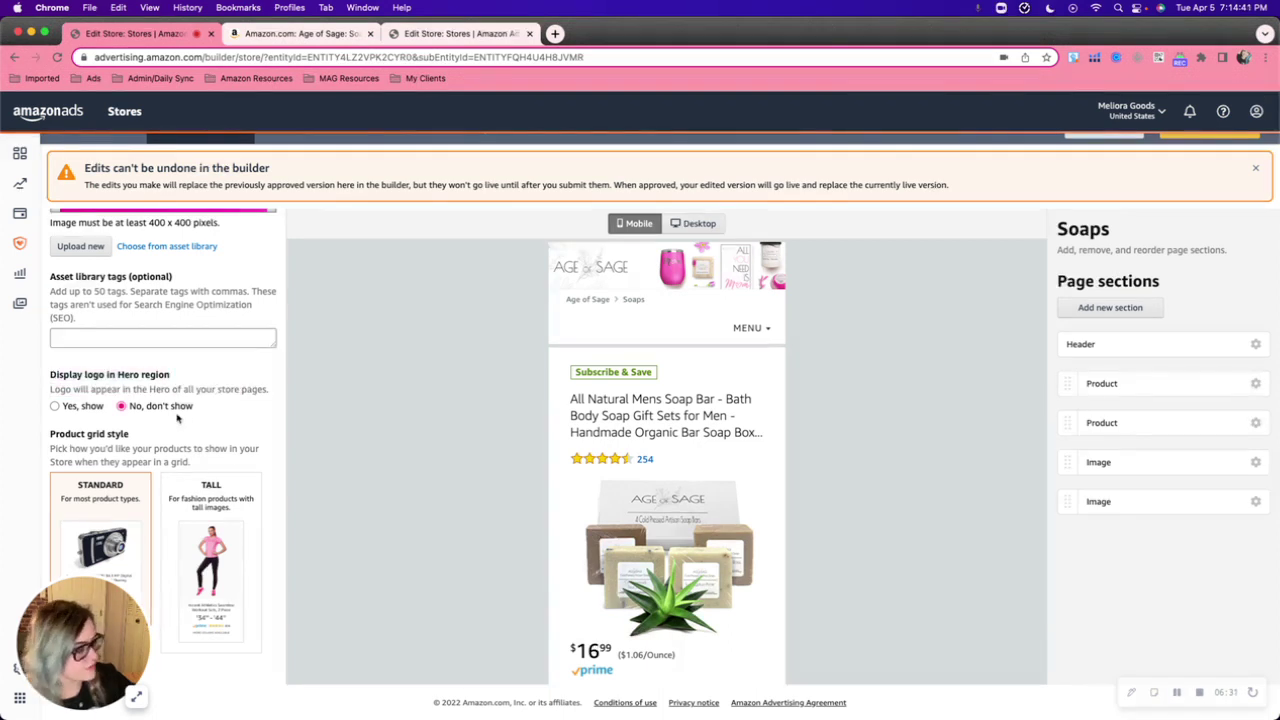
scroll(177, 418, down, 2)
scroll(214, 370, down, 1)
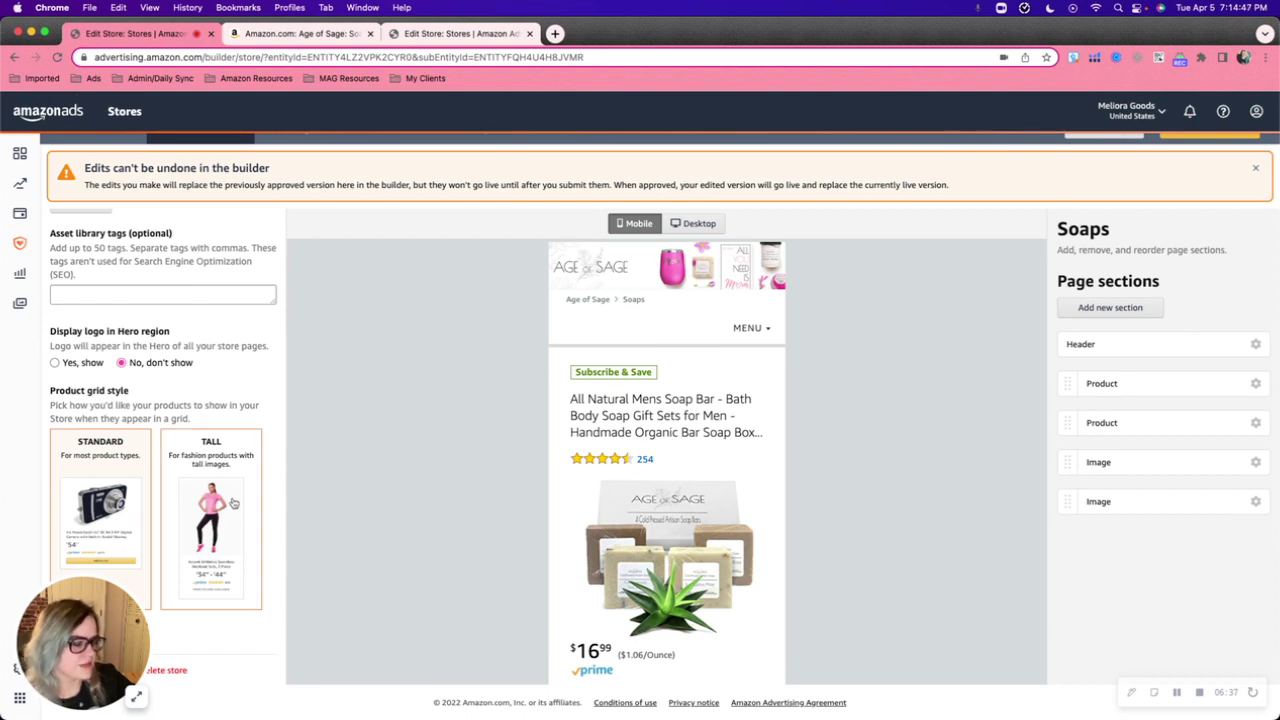
scroll(230, 412, down, 1)
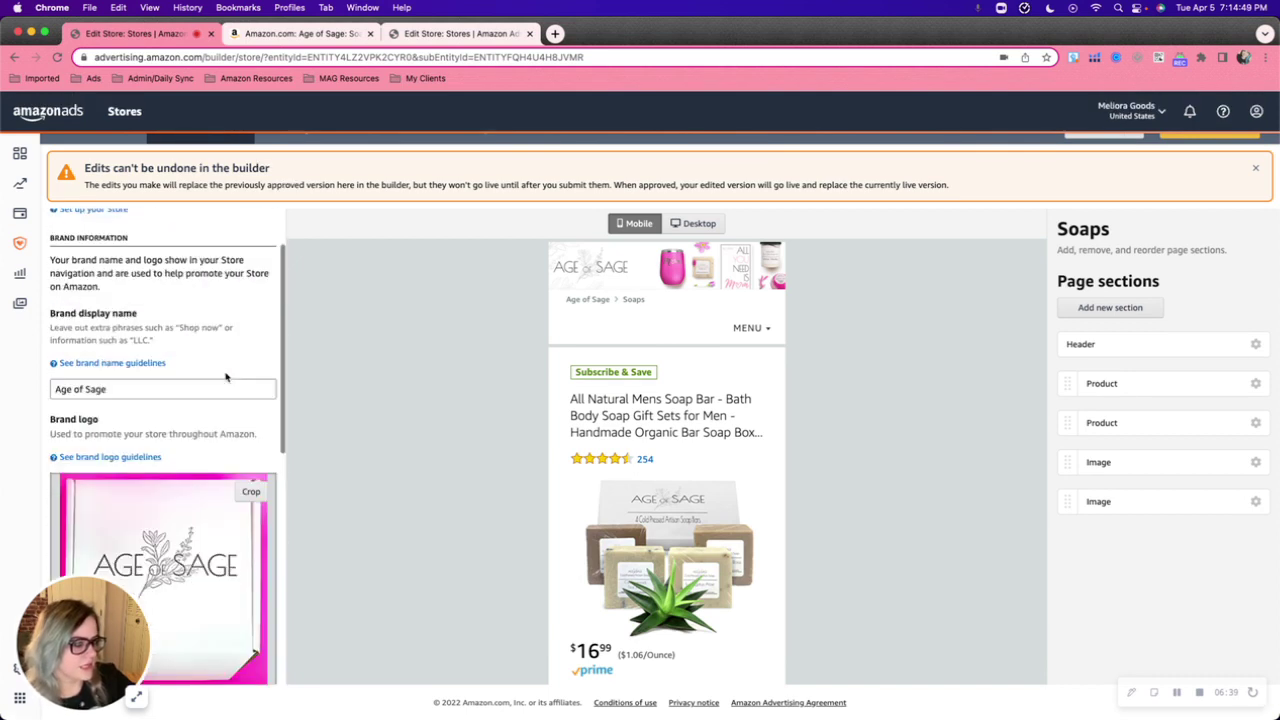
scroll(226, 377, up, 5)
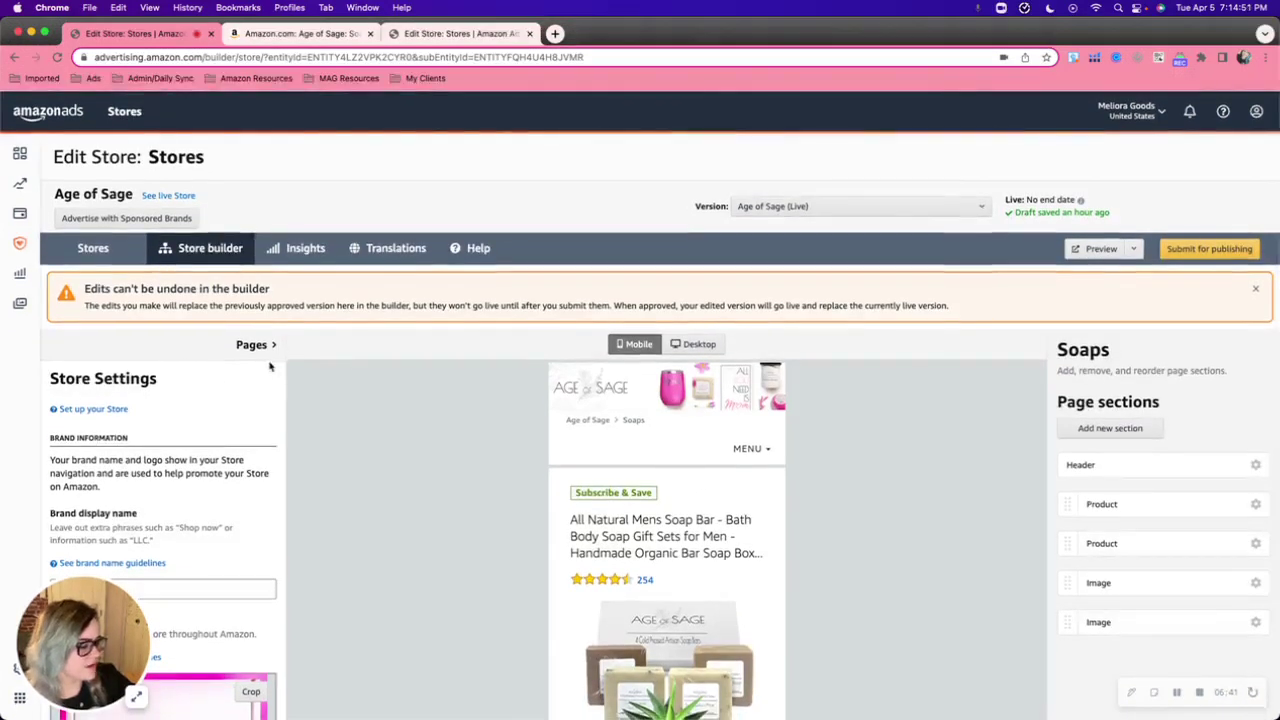
click(702, 344)
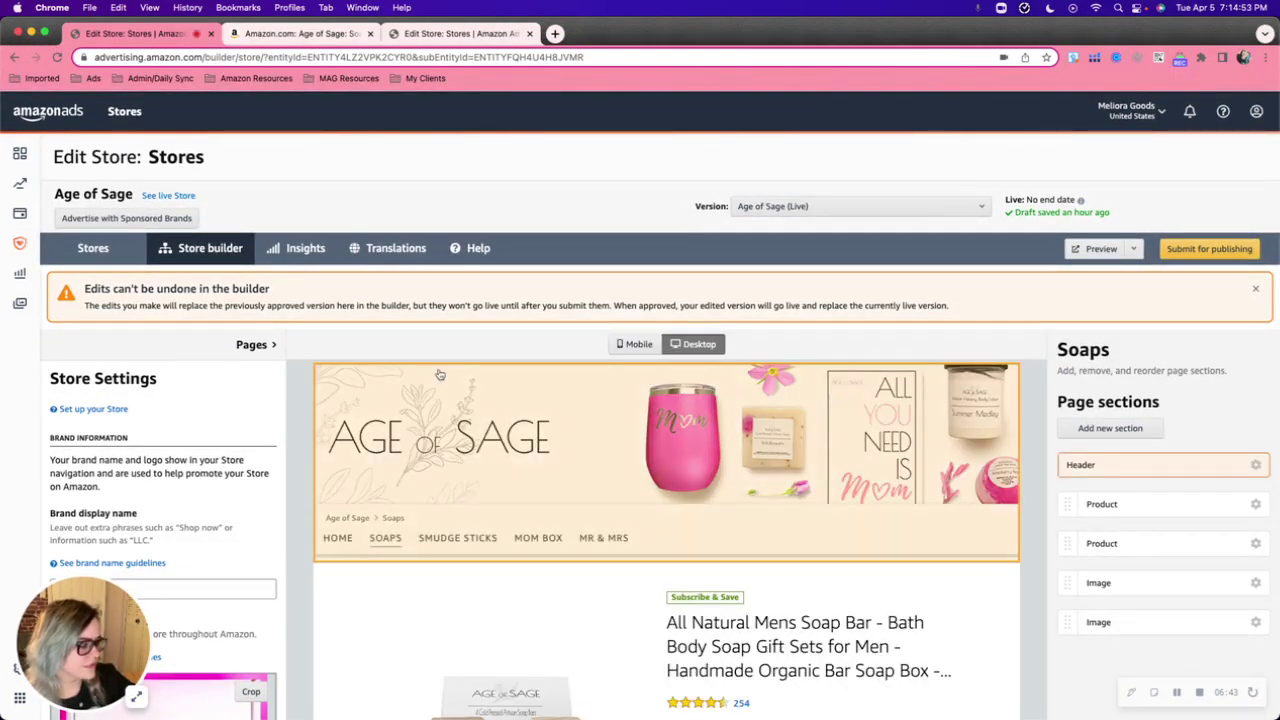
- Show the store preview in the desktop layout and load the unapproved 'new version' Home page
click(635, 344)
click(674, 350)
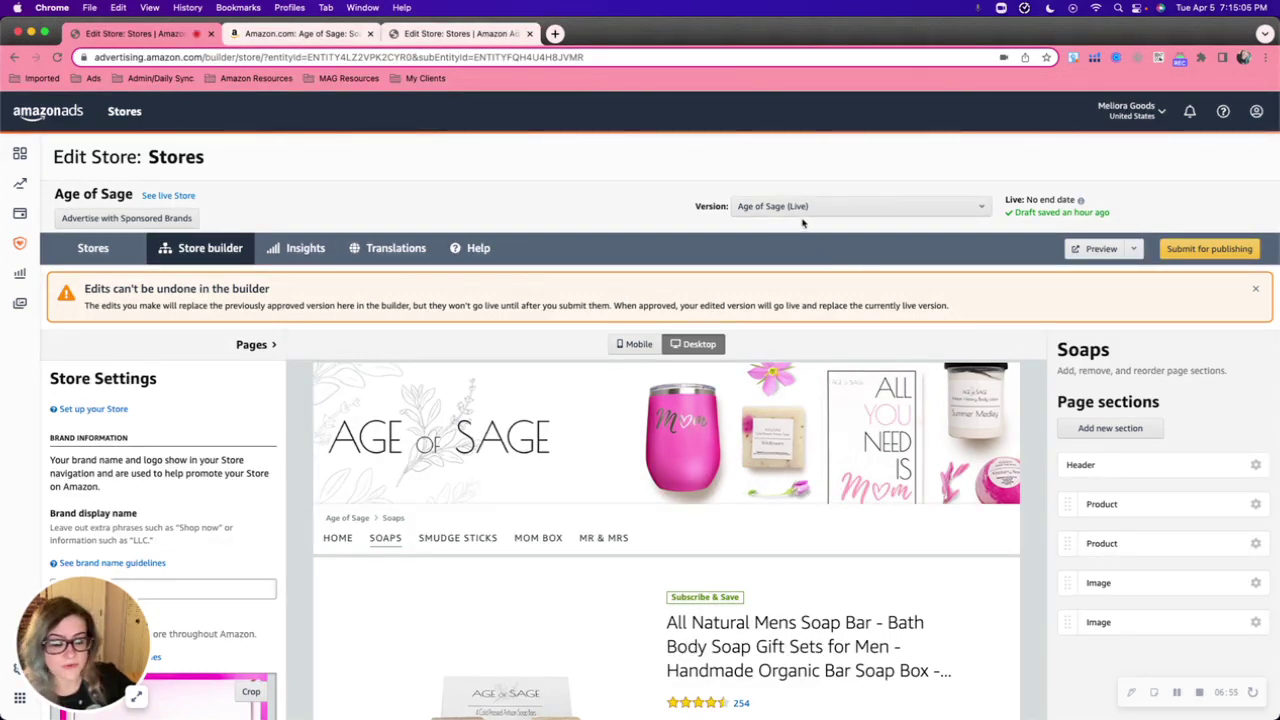
click(871, 212)
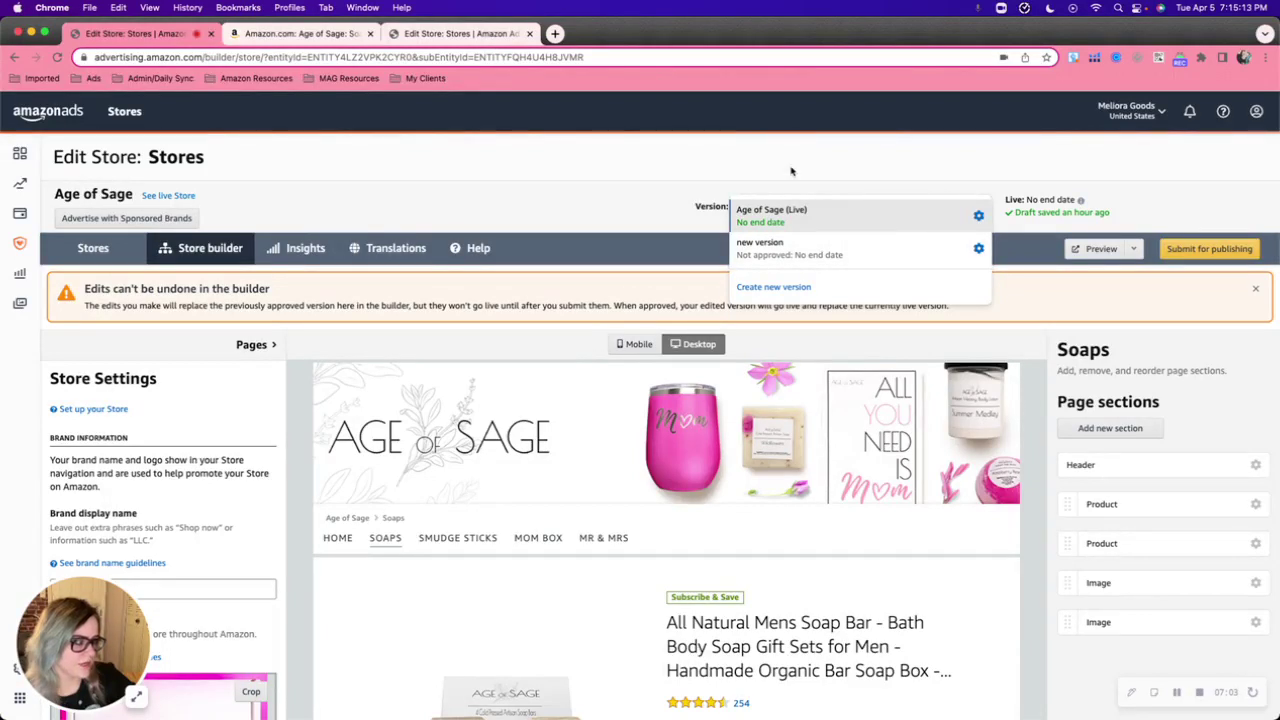
click(867, 248)
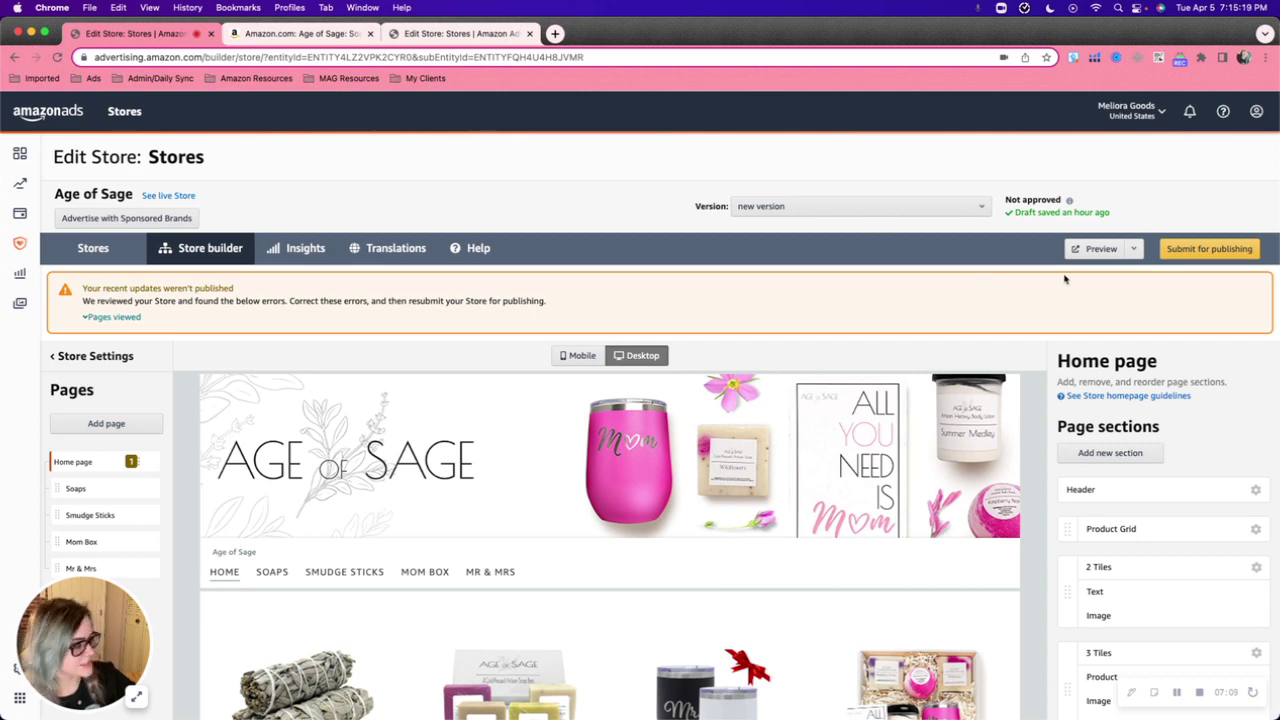
click(1133, 252)
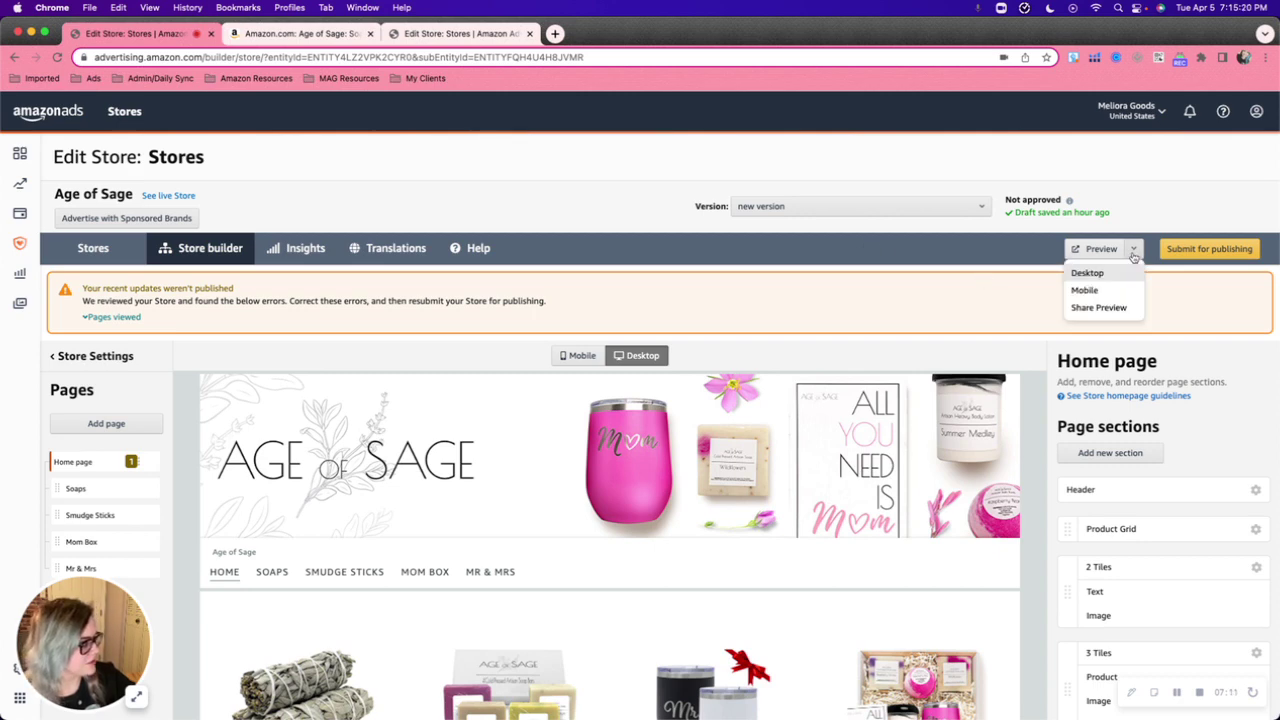
click(1096, 307)
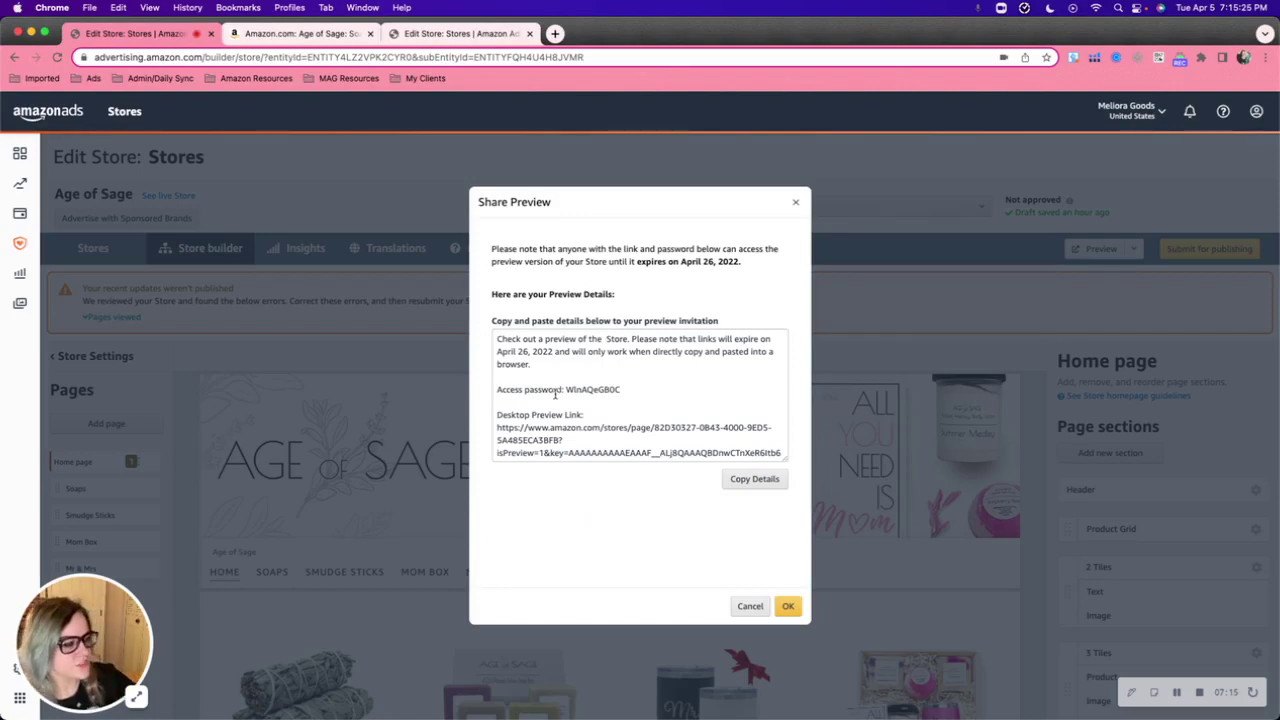
scroll(580, 413, down, 3)
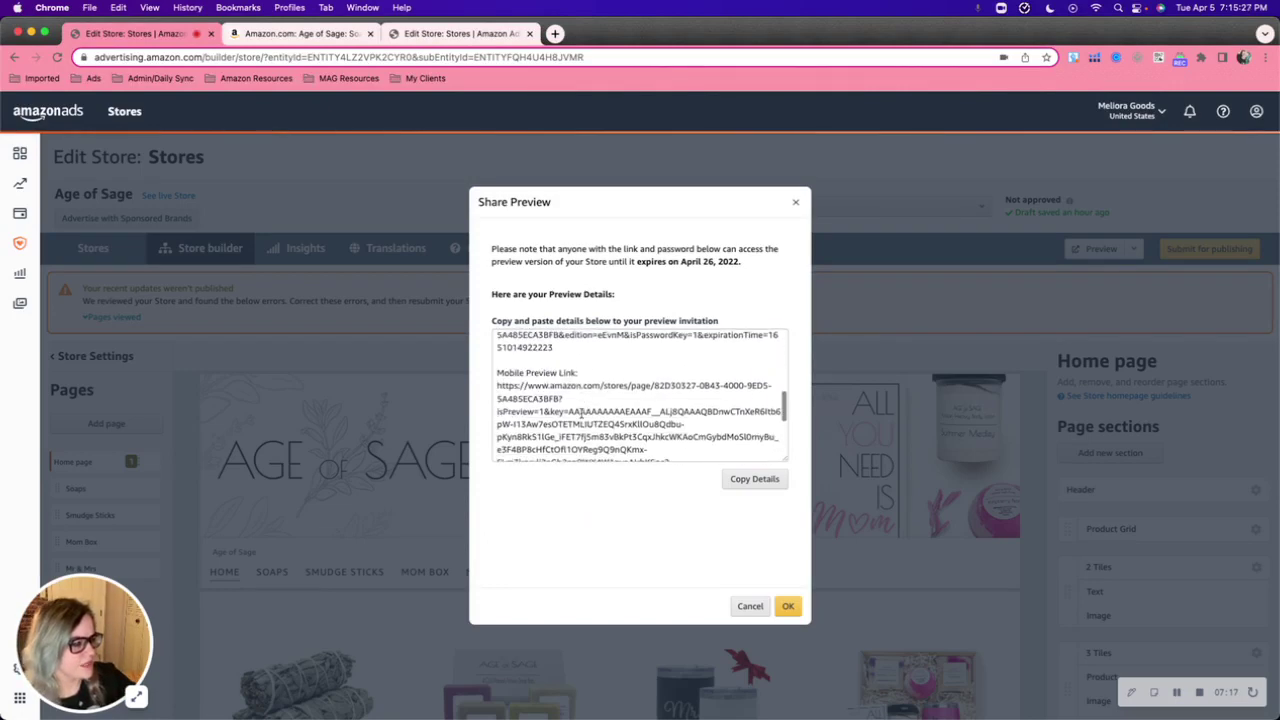
scroll(580, 413, down, 3)
click(795, 202)
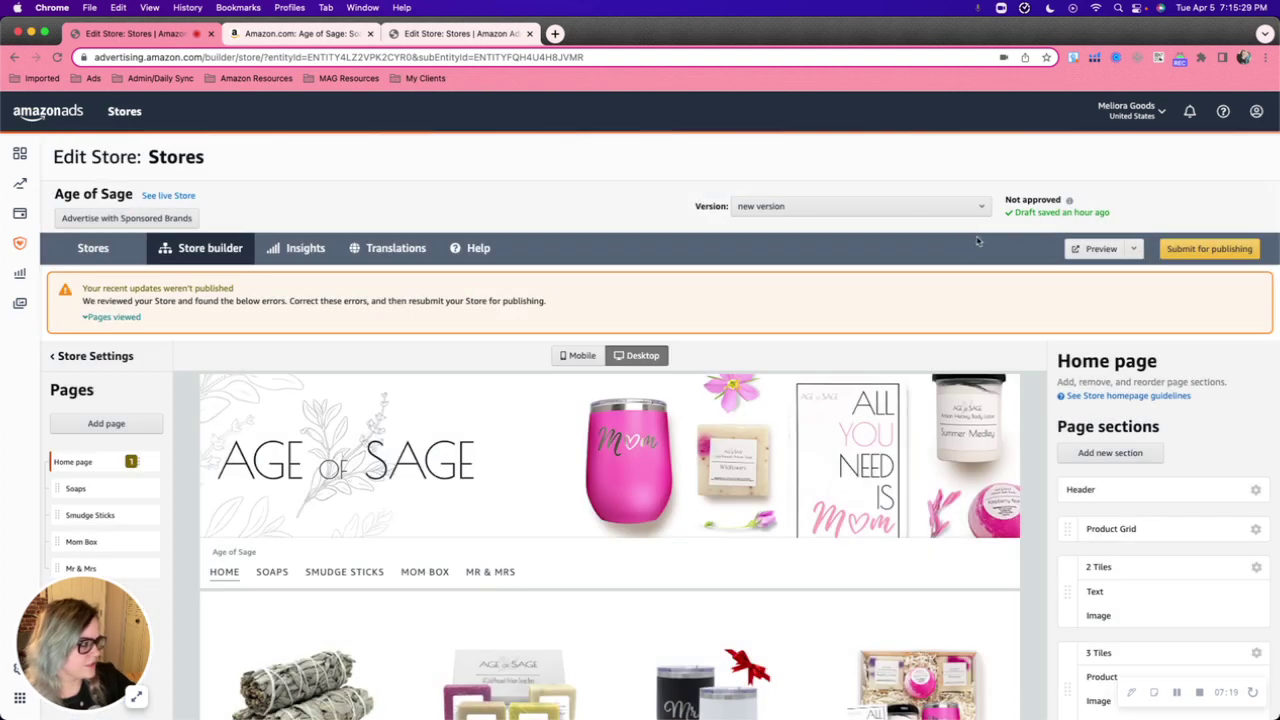
click(1134, 250)
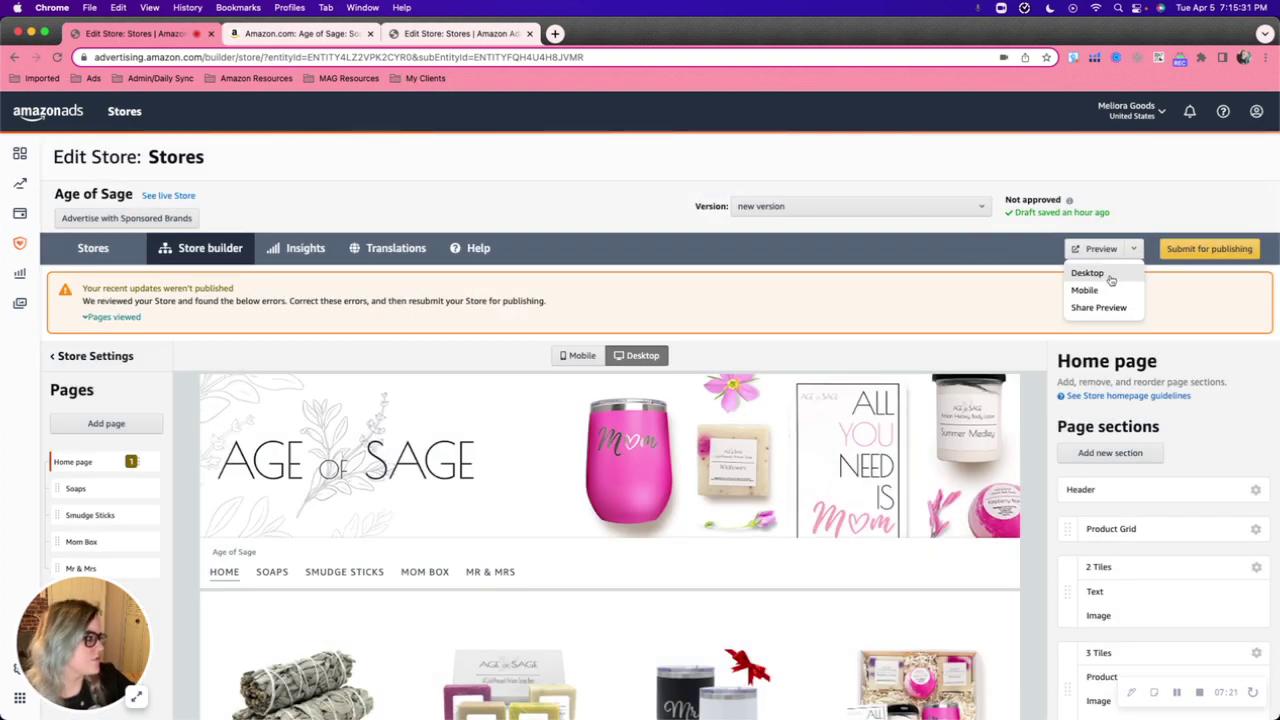
click(886, 206)
- Select 'Age of Sage (Live)' and review its Header, Product Grid, 2 Tiles and 3 Tiles sections
click(861, 227)
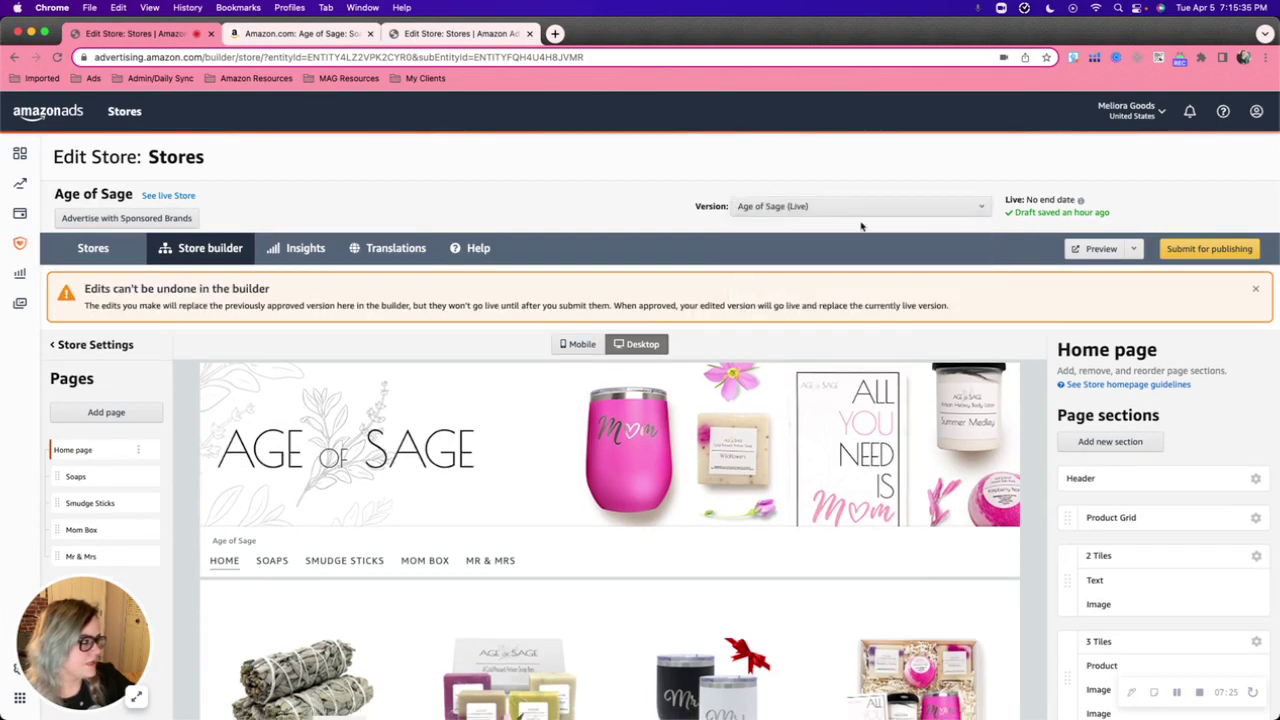
scroll(1050, 240, down, 1)
scroll(1066, 279, up, 1)
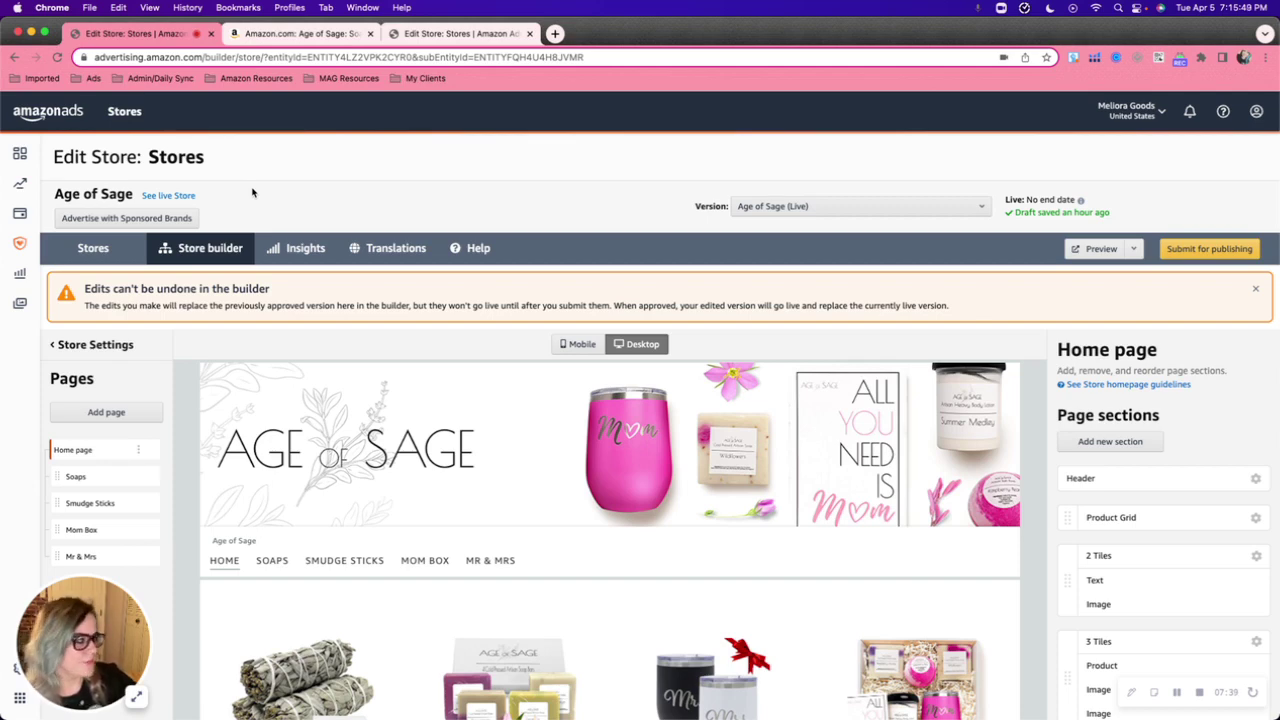
scroll(725, 223, down, 2)
scroll(750, 220, up, 2)
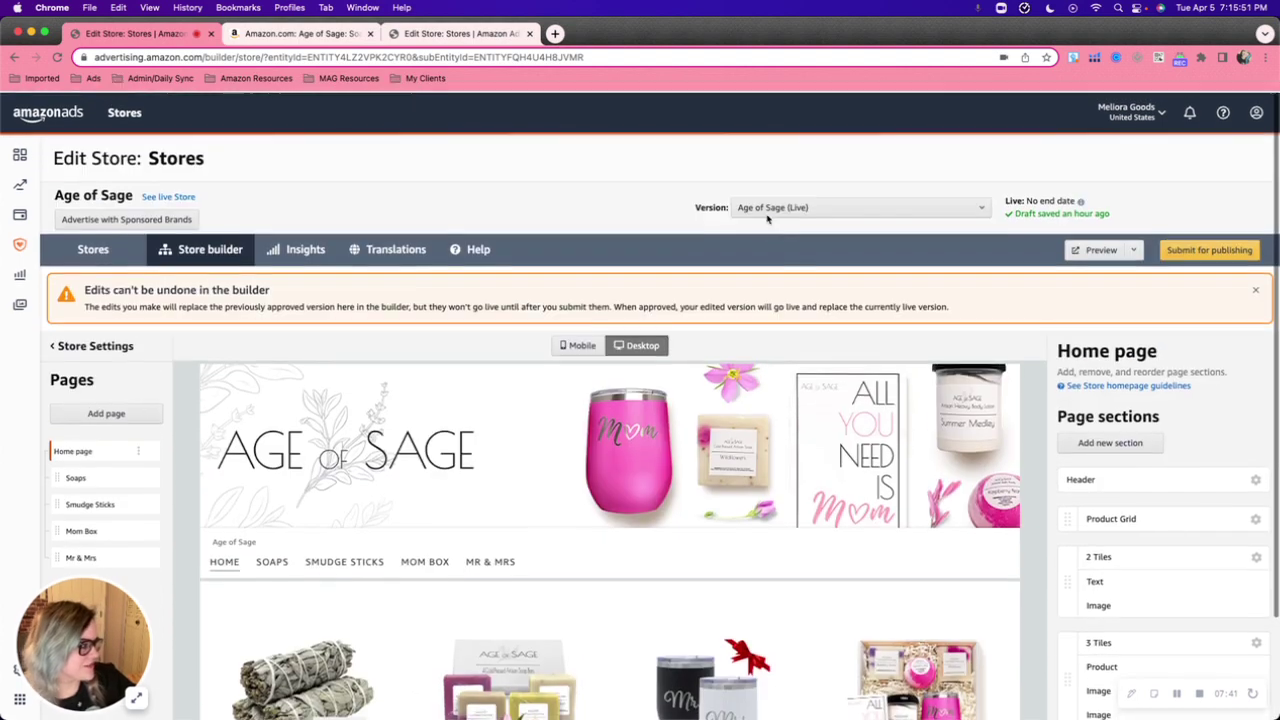